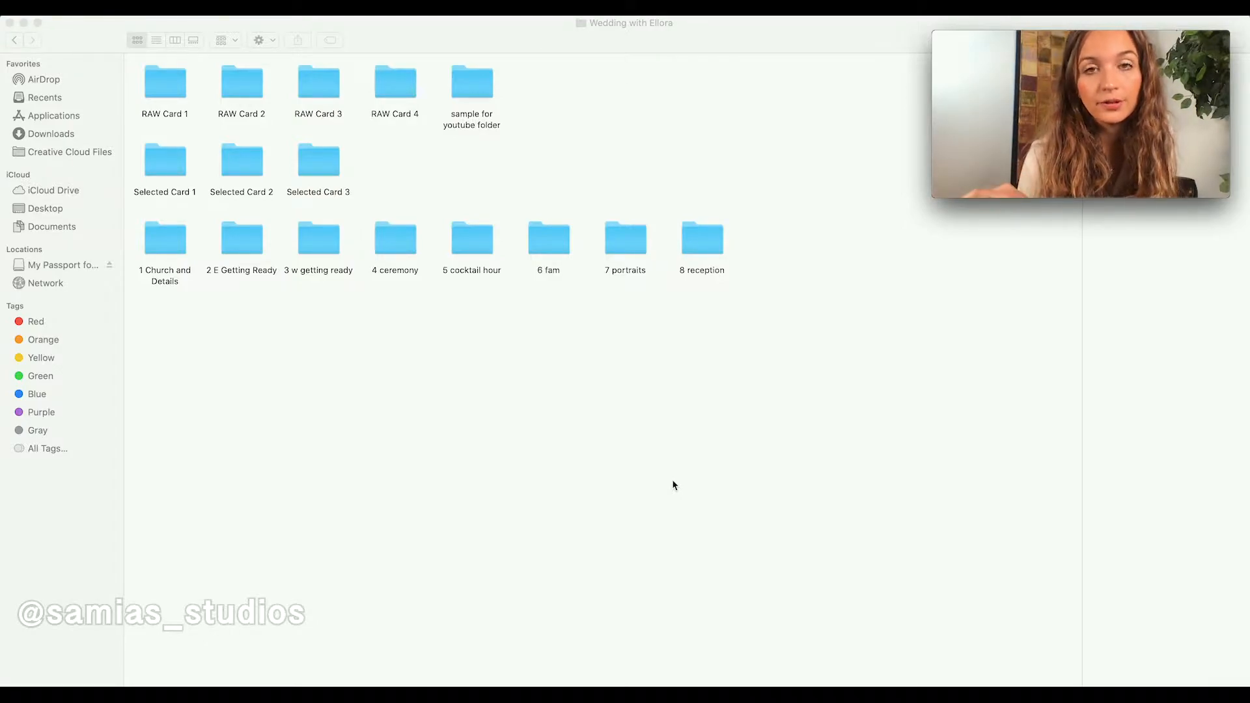
- View the folders at the drive's top level and reopen the wedding folder that holds the RAW and selected cards
{"action": "left_click", "coordinate": [765, 140]}
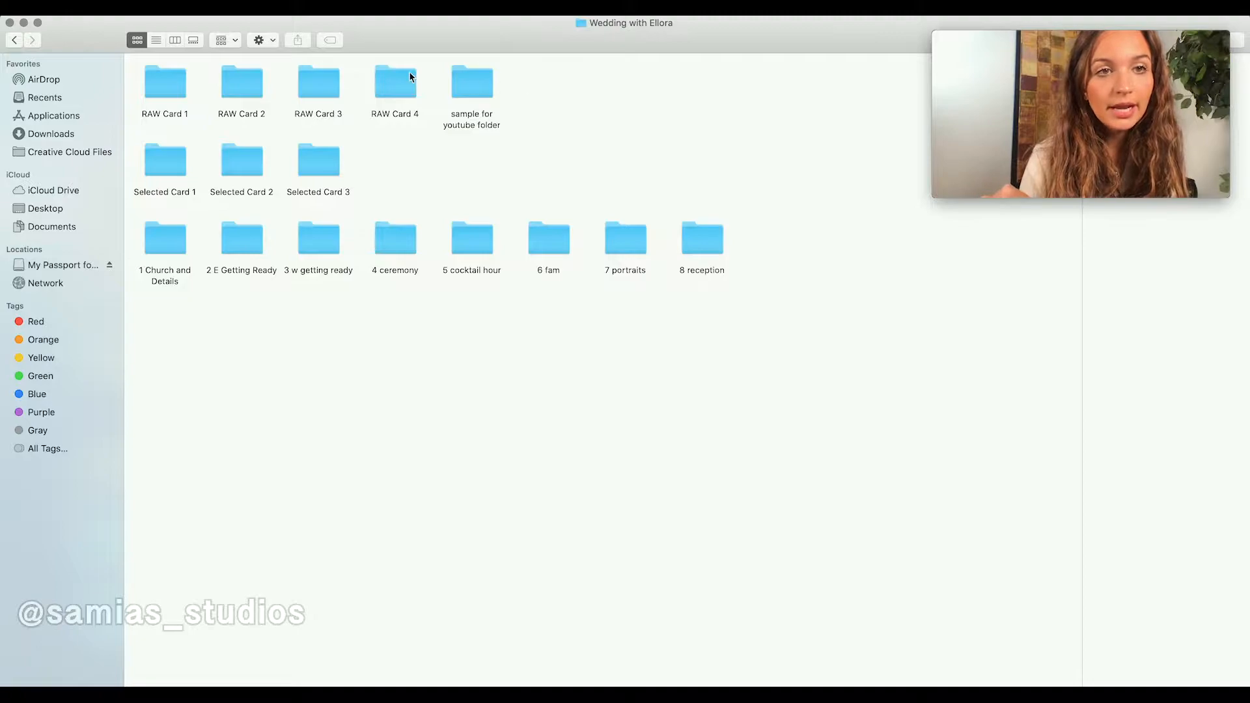
{"action": "left_click", "coordinate": [16, 40]}
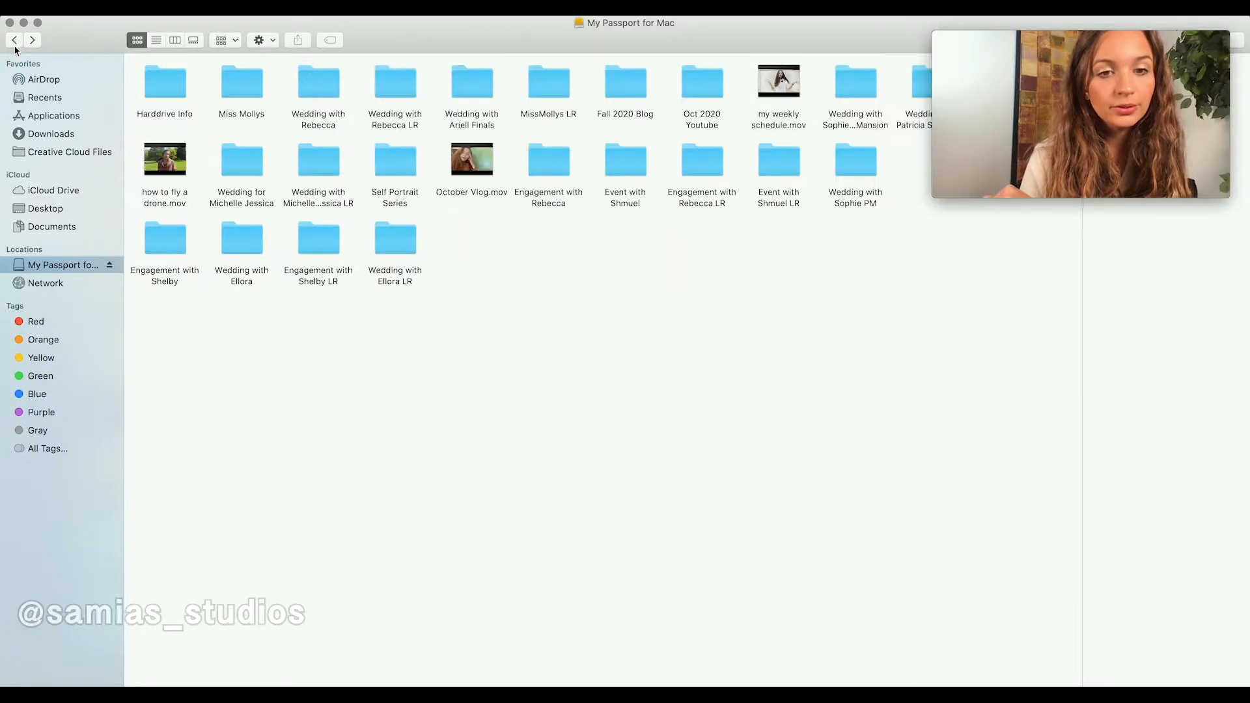
{"action": "left_click", "coordinate": [248, 252]}
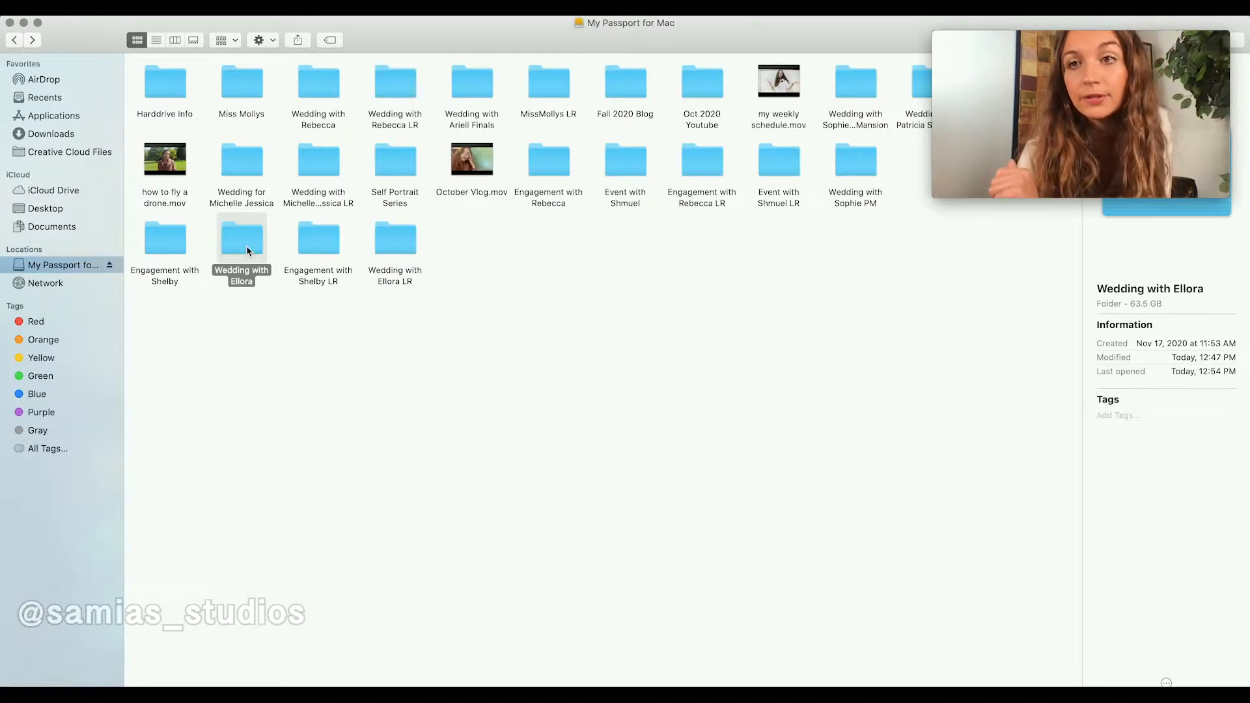
{"action": "double_click", "coordinate": [247, 251]}
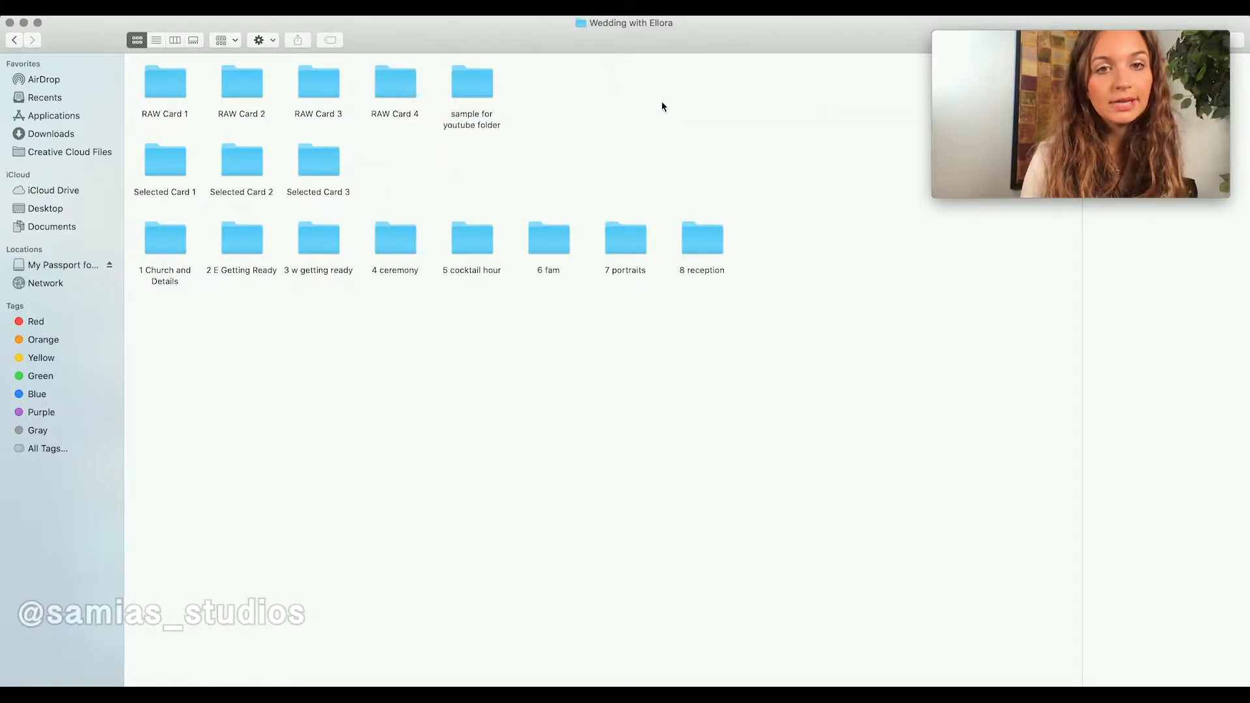
- Move the "sample for youtube folder" to the Trash
{"action": "left_click", "coordinate": [483, 80]}
{"action": "right_click", "coordinate": [483, 80]}
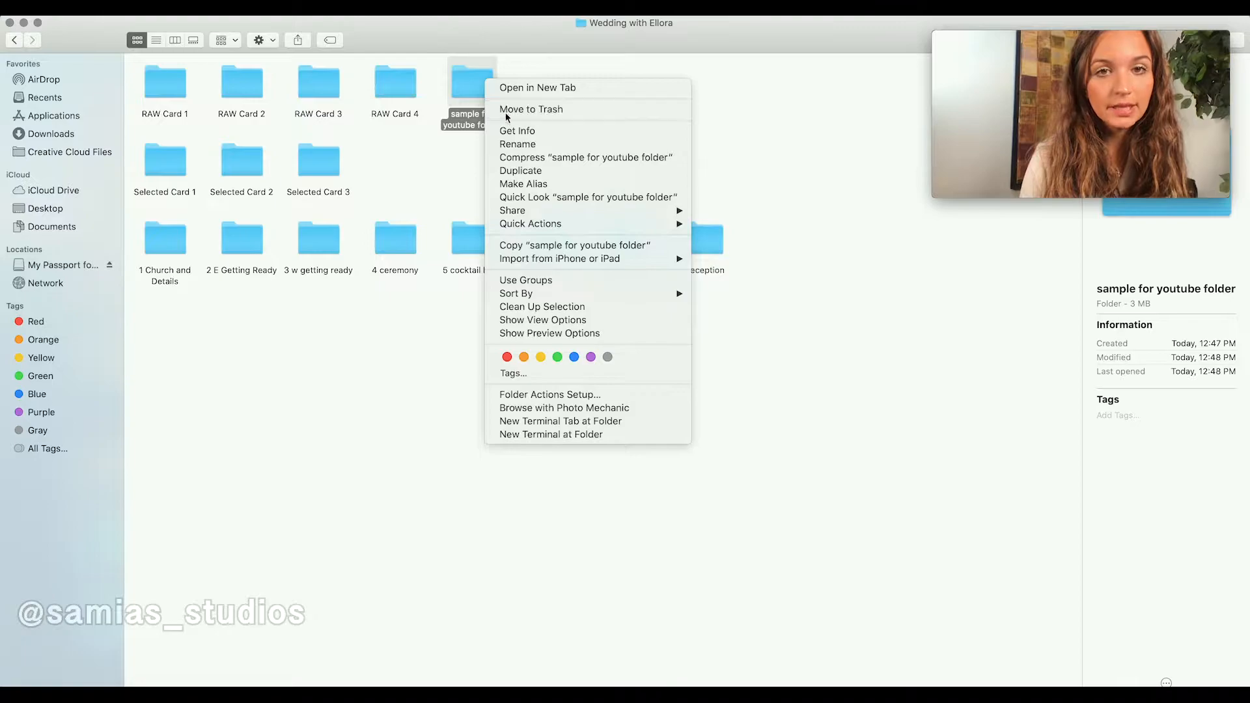
{"action": "left_click", "coordinate": [506, 110]}
{"action": "left_click_drag", "start_coordinate": [450, 97], "coordinate": [178, 83]}
{"action": "left_click", "coordinate": [462, 93]}
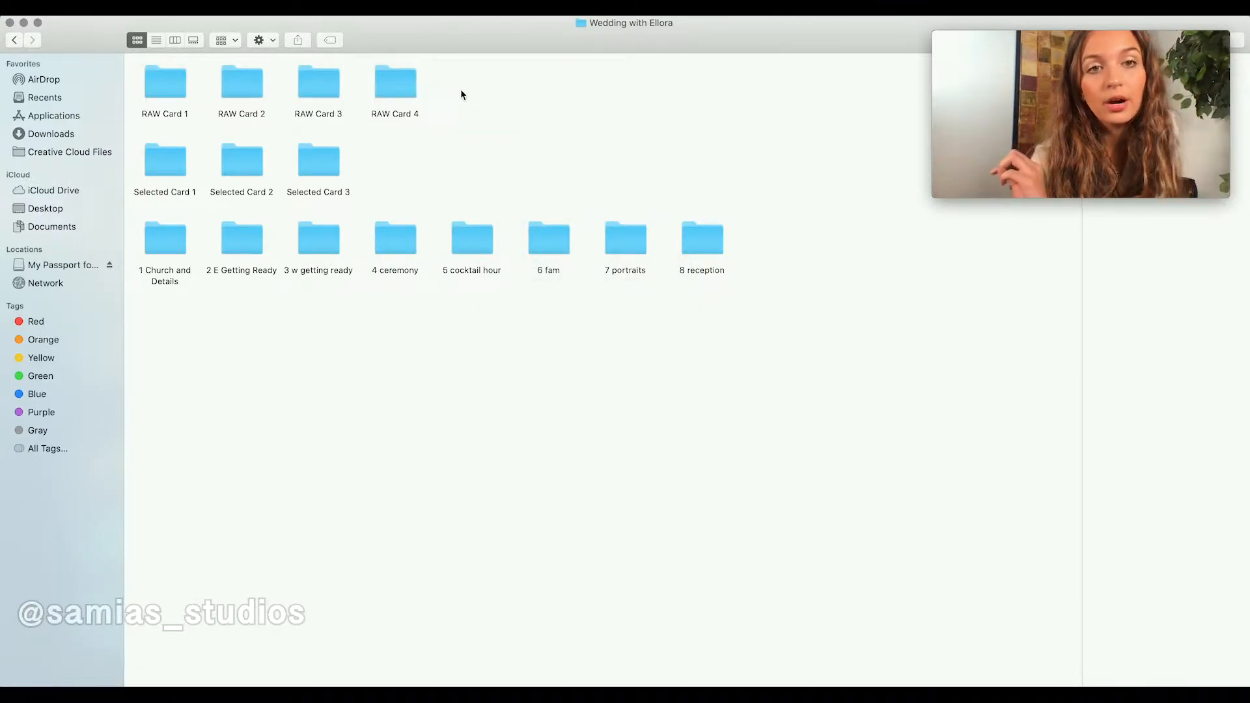
- Examine the wedding folder's organisation: the RAW Card folders, the Selected Card folders and the numbered event folders
{"action": "left_click_drag", "start_coordinate": [461, 94], "coordinate": [176, 80]}
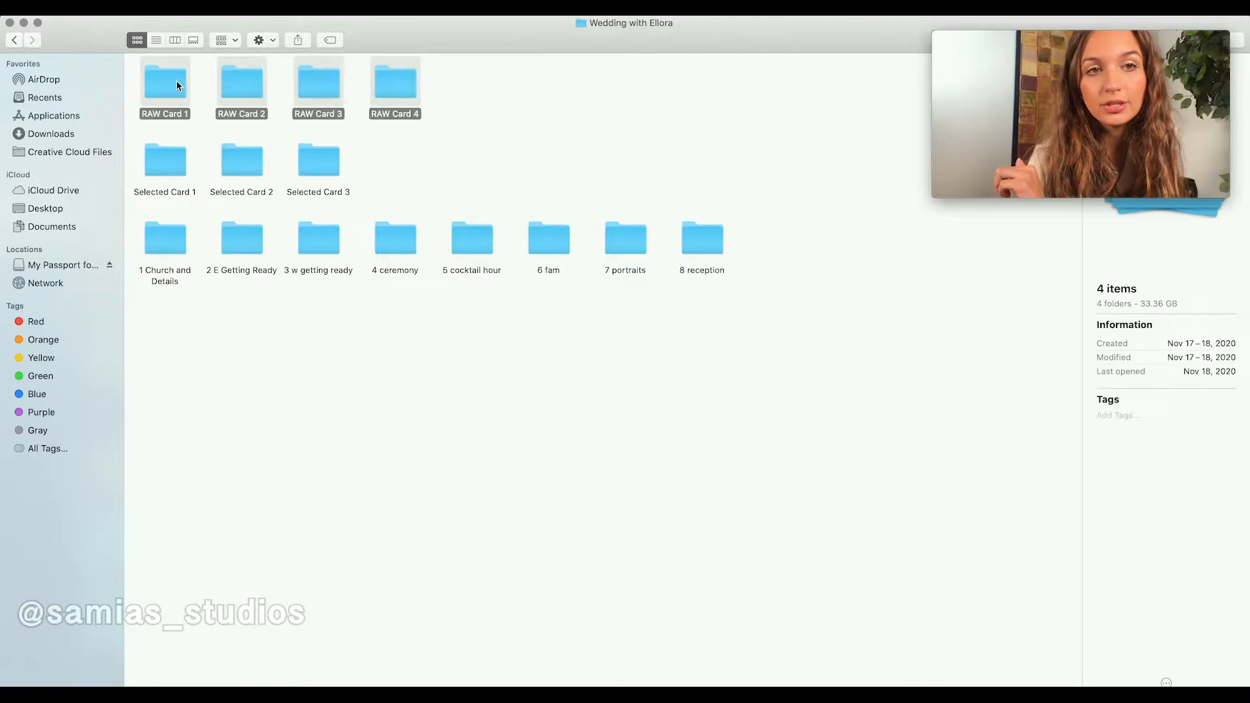
{"action": "left_click", "coordinate": [385, 179]}
{"action": "left_click_drag", "start_coordinate": [463, 85], "coordinate": [163, 74]}
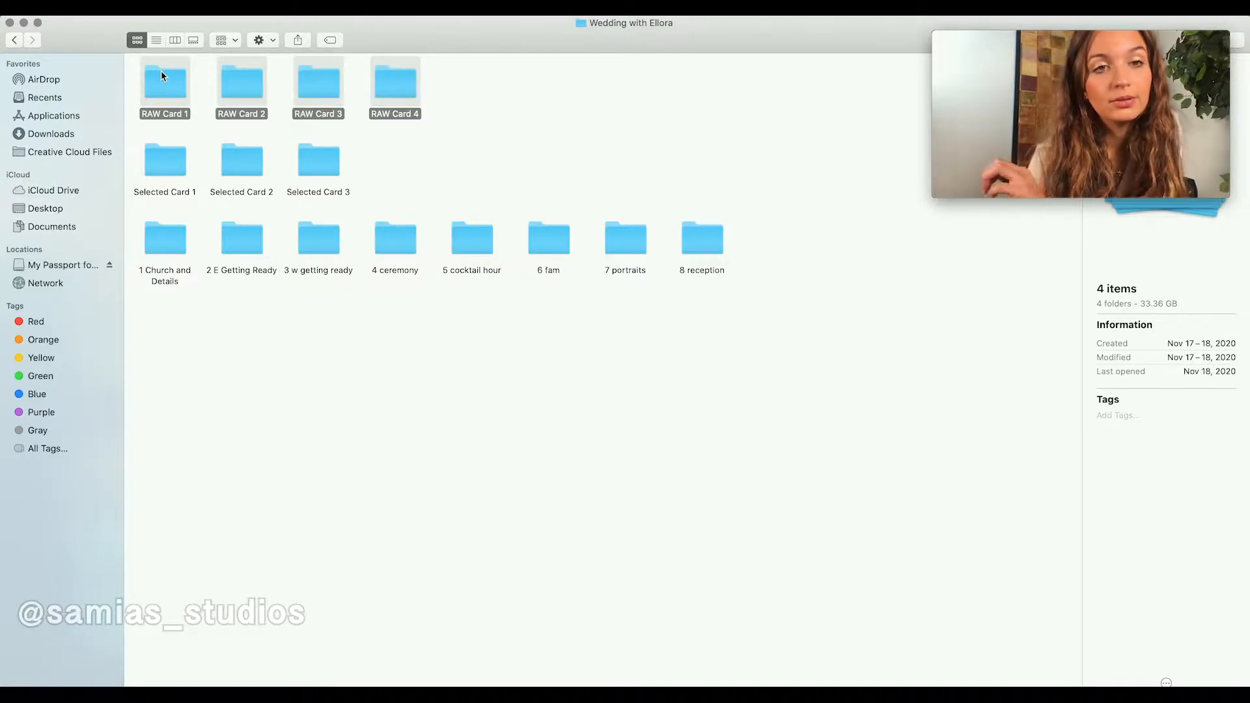
{"action": "left_click", "coordinate": [393, 176]}
{"action": "left_click_drag", "start_coordinate": [392, 174], "coordinate": [154, 168]}
{"action": "left_click", "coordinate": [375, 182]}
{"action": "left_click_drag", "start_coordinate": [373, 178], "coordinate": [180, 163]}
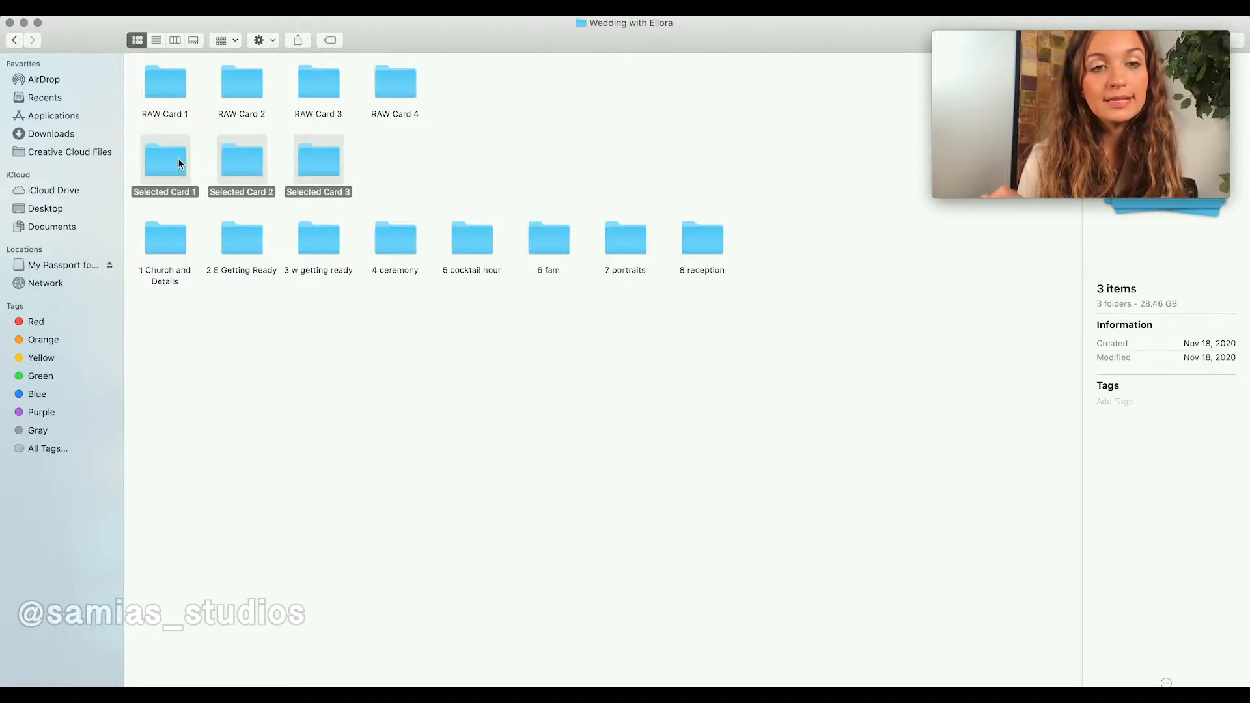
{"action": "left_click", "coordinate": [375, 174]}
{"action": "left_click", "coordinate": [241, 249]}
{"action": "left_click", "coordinate": [395, 176]}
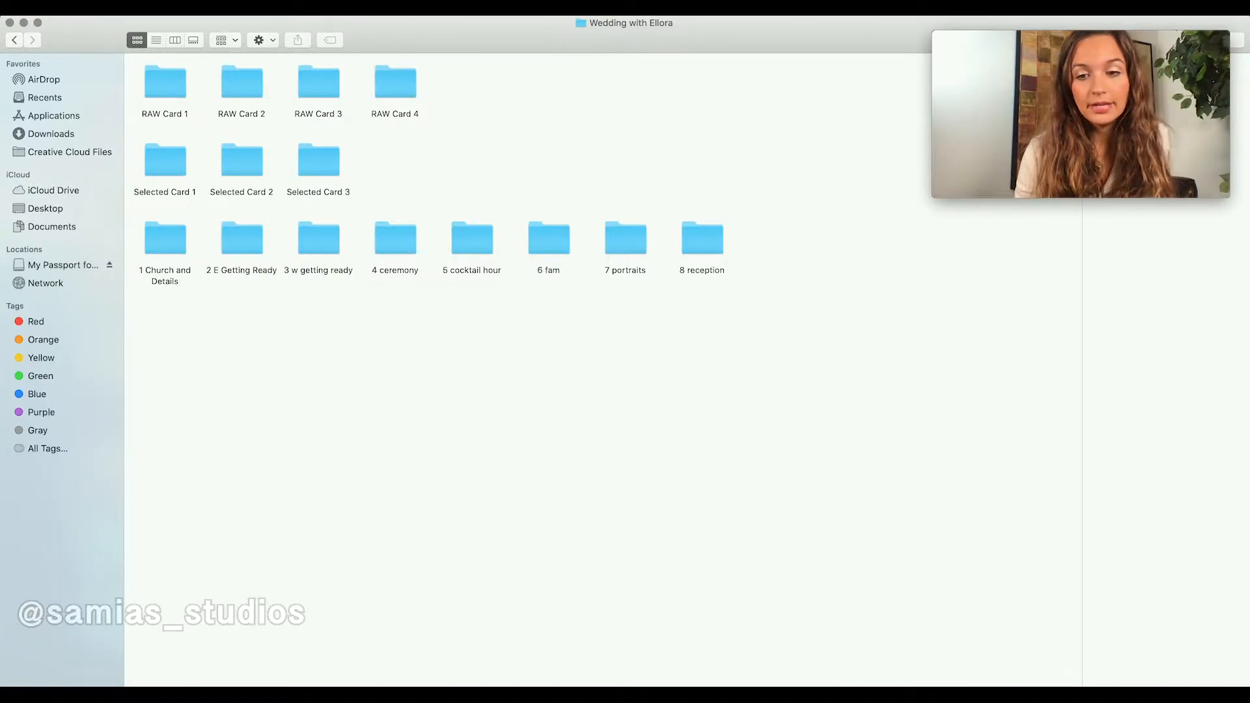
- Switch to Lightroom Classic and position its window near the upper edge of the desktop
{"action": "left_click", "coordinate": [897, 696]}
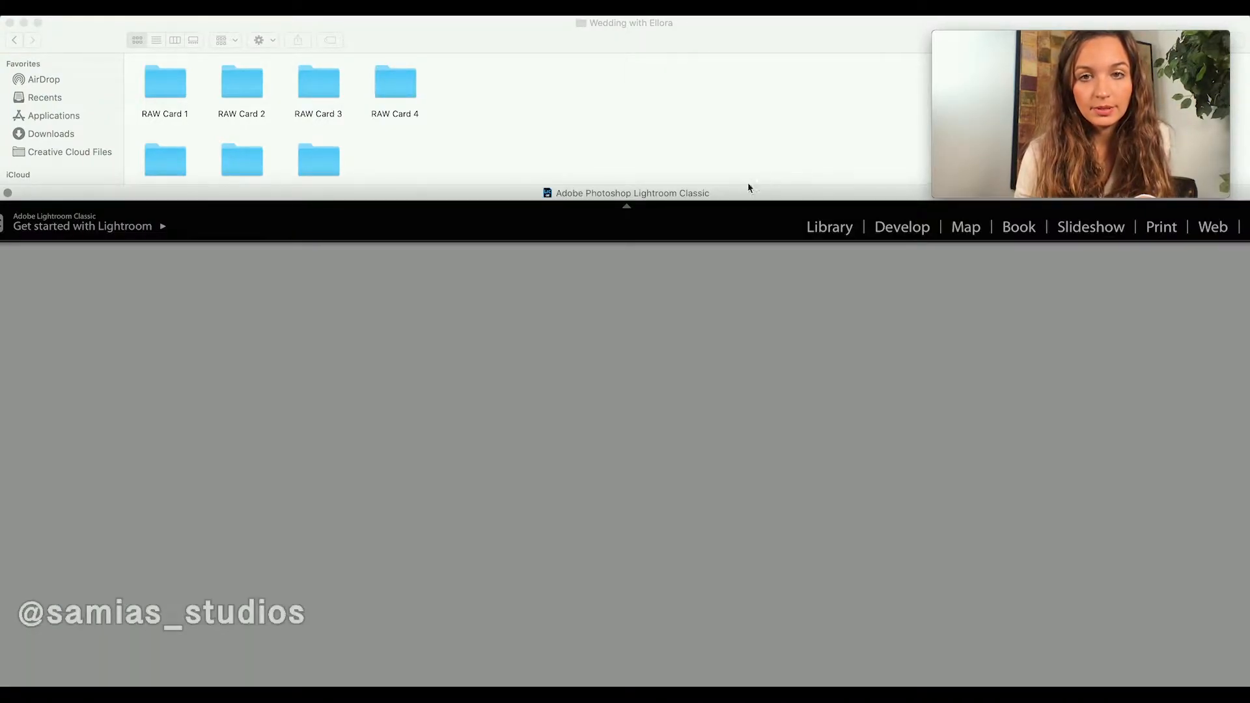
{"action": "left_click_drag", "start_coordinate": [720, 196], "coordinate": [755, 56]}
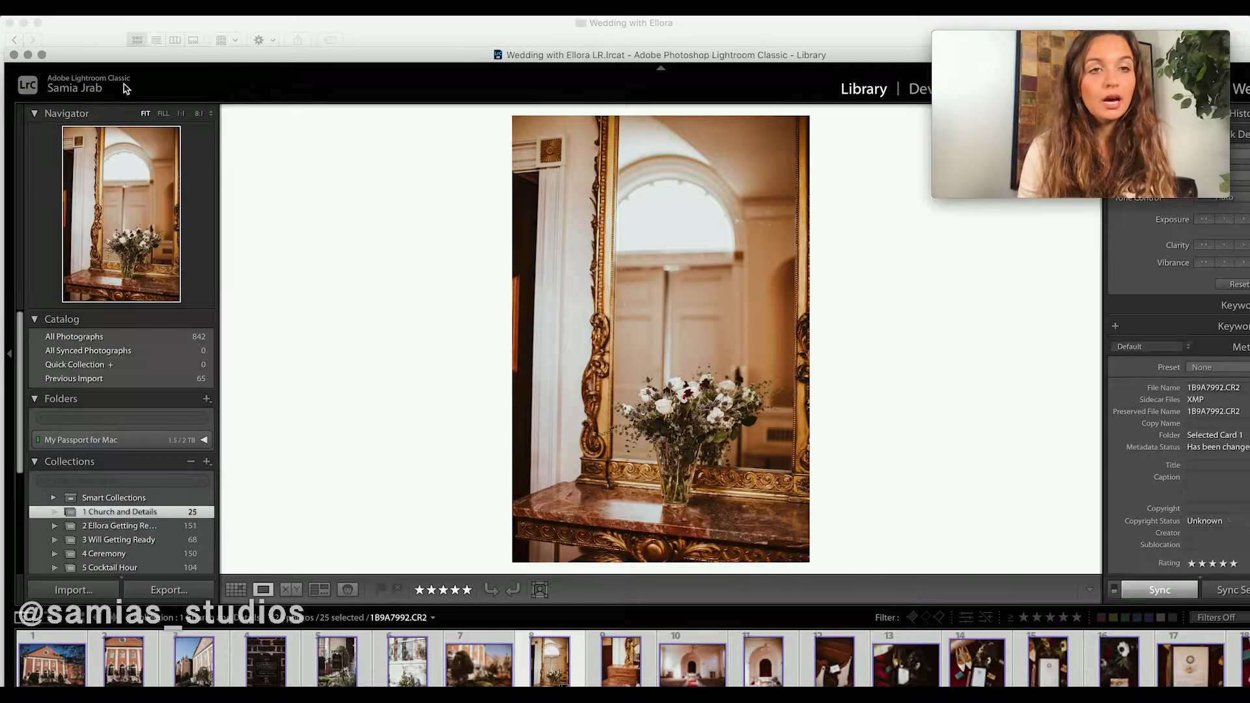
{"action": "left_click_drag", "start_coordinate": [145, 61], "coordinate": [144, 56]}
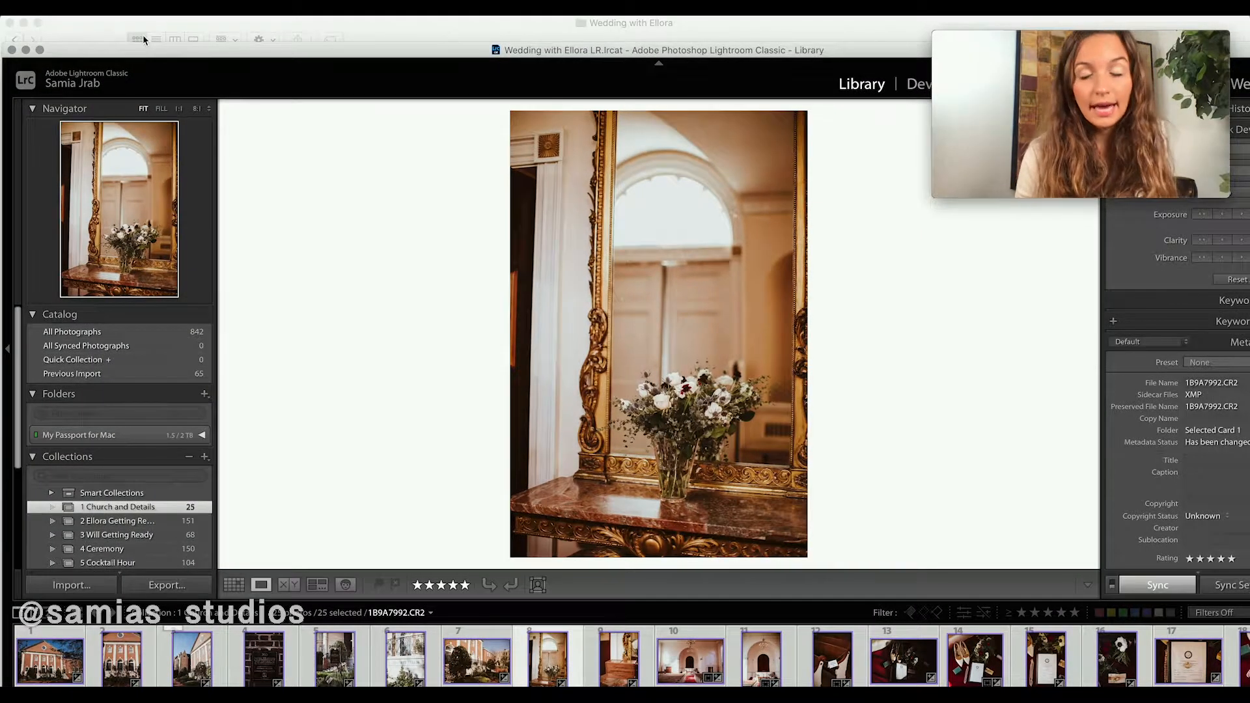
- Create a new catalog on My Passport for Mac, named "Wedding with" followed by the client's first name and "LR"
{"action": "left_click", "coordinate": [143, 8]}
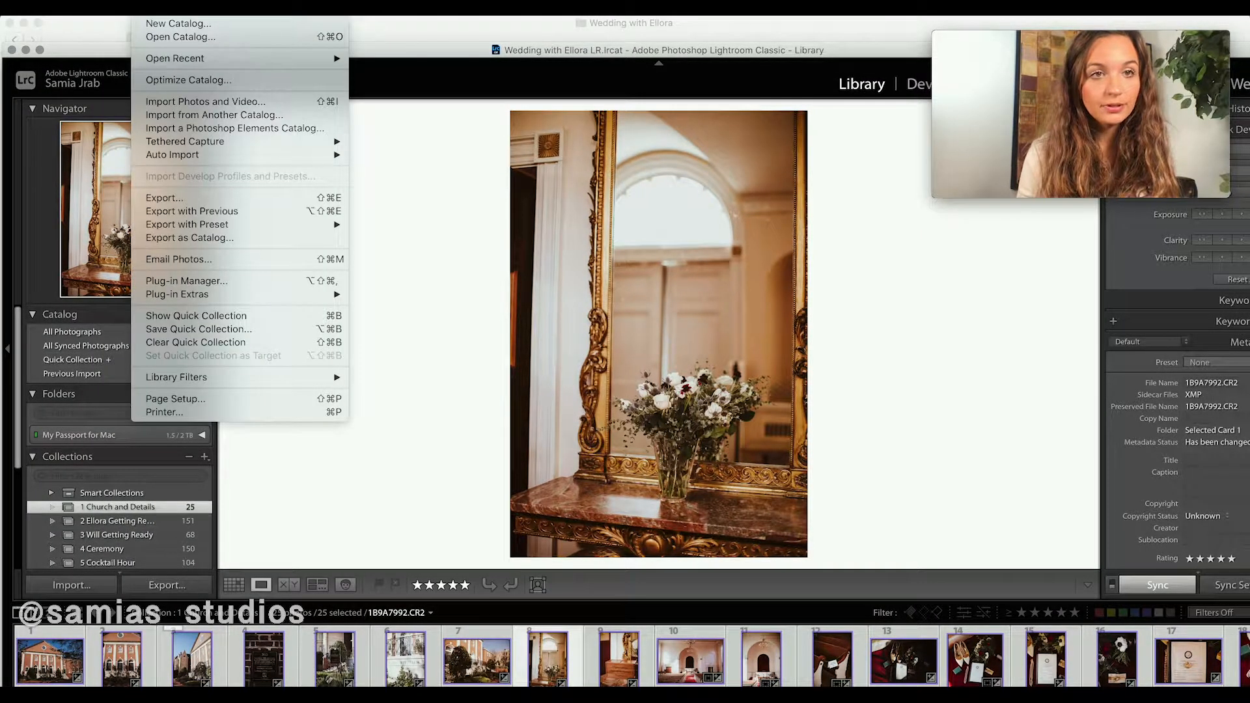
{"action": "left_click", "coordinate": [147, 8]}
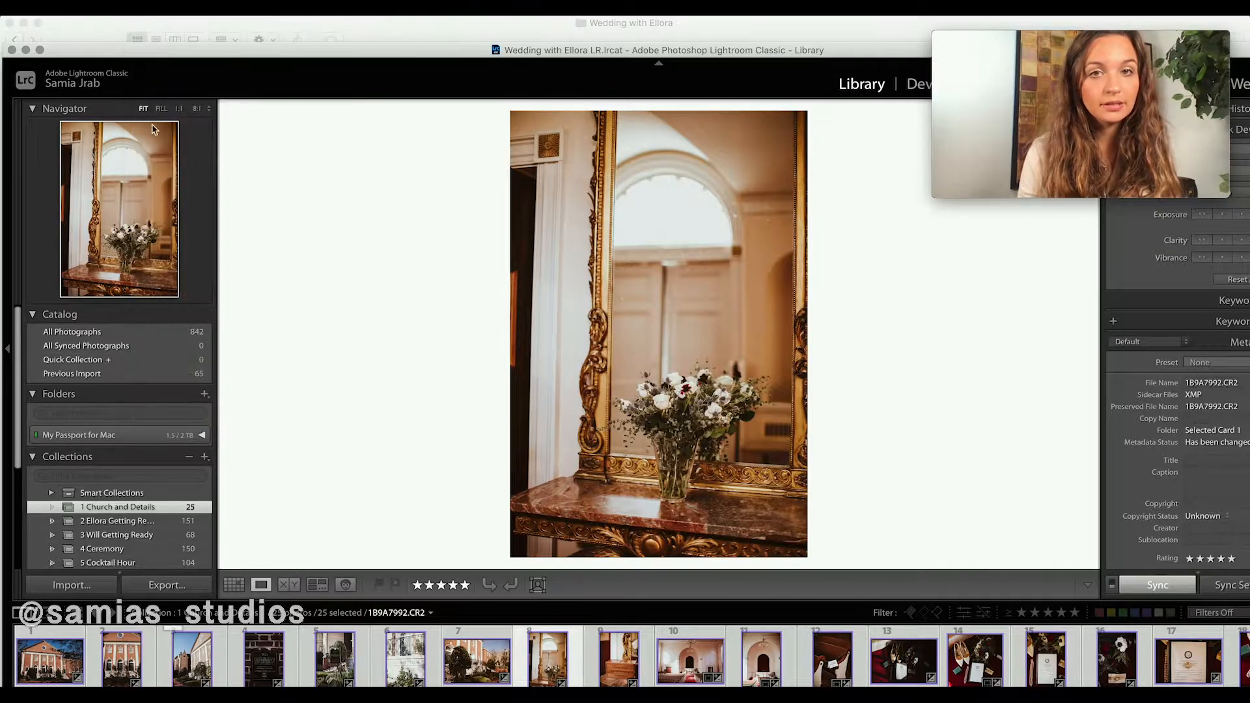
{"action": "type", "text": "Sample for Youtube Video"}
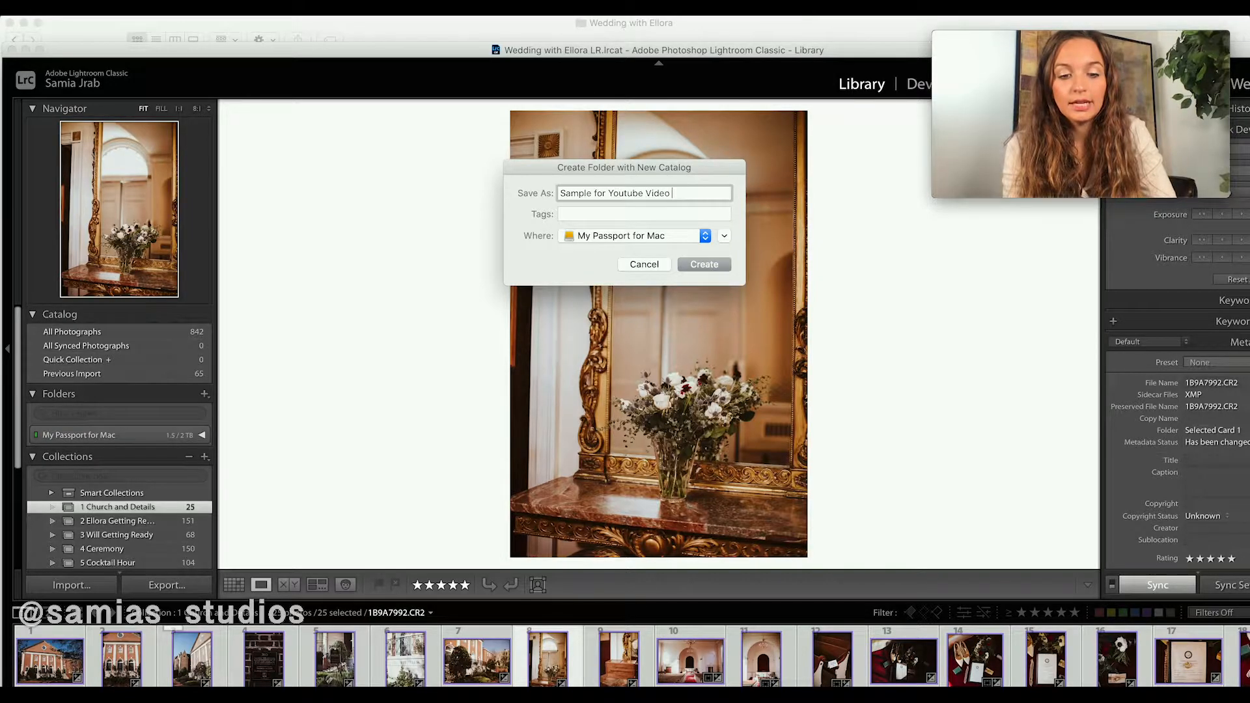
{"action": "key", "text": "super+a"}
{"action": "type", "text": "Wed"}
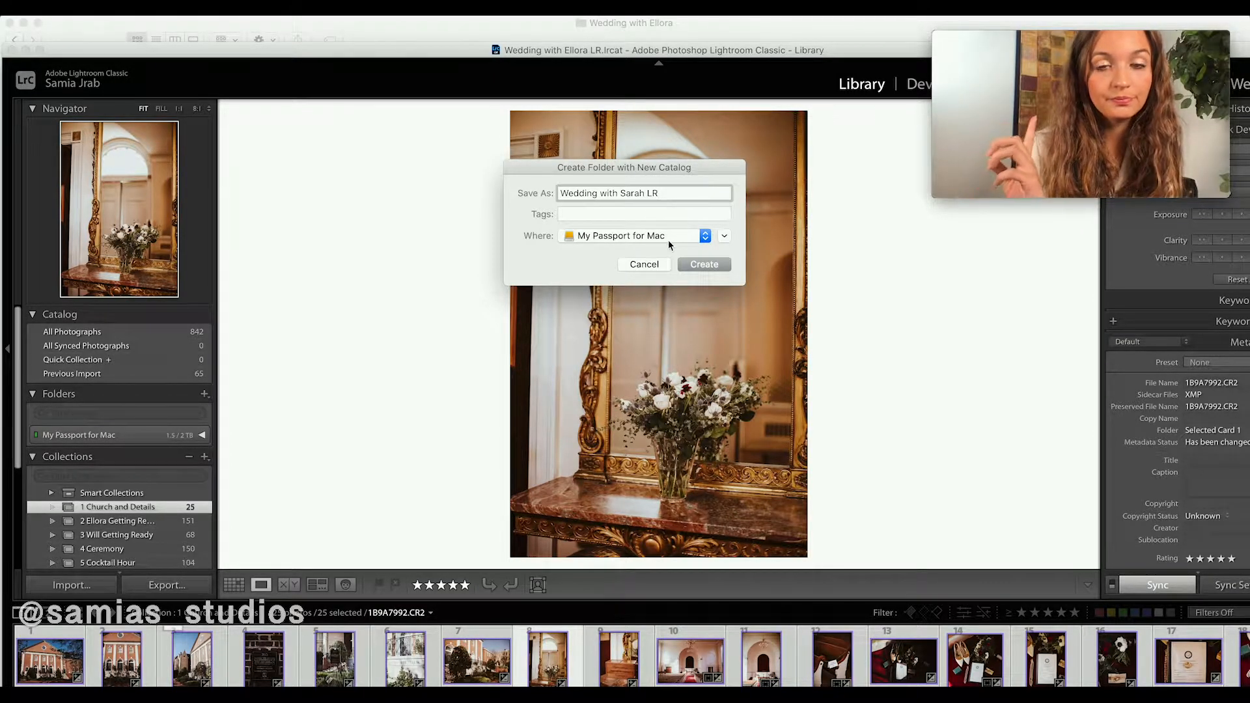
{"action": "left_click", "coordinate": [708, 266]}
{"action": "left_click", "coordinate": [694, 303]}
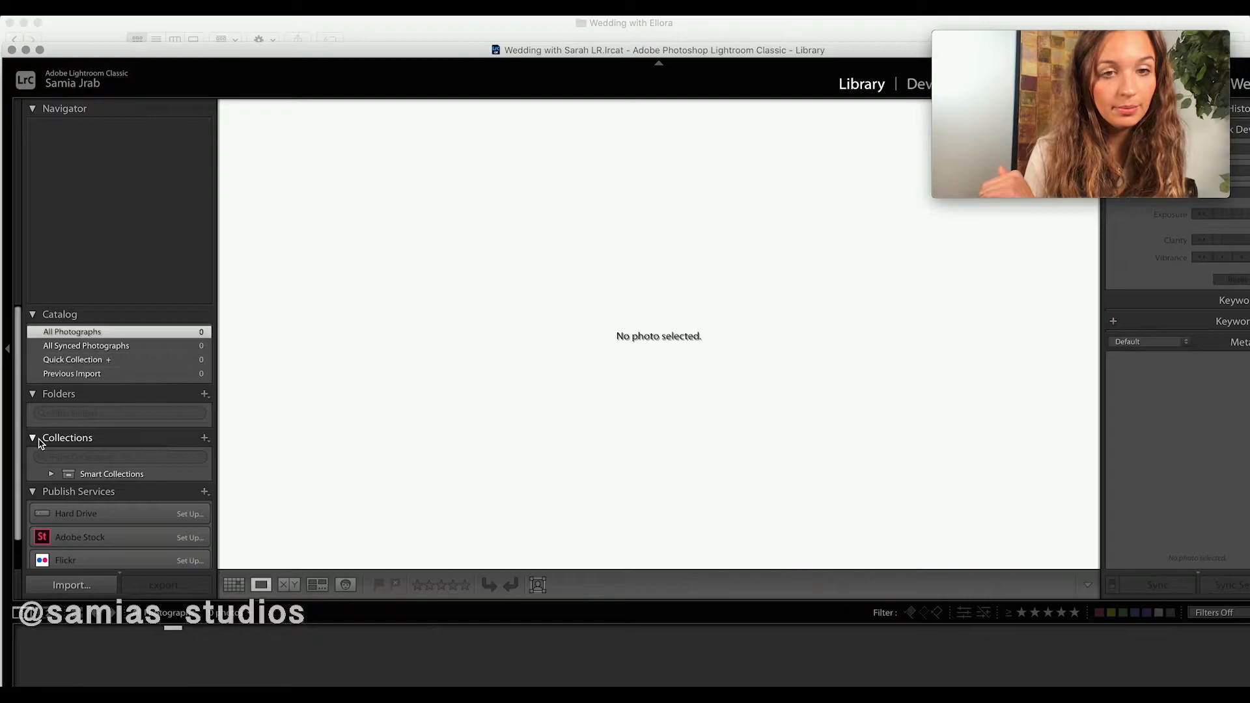
- Check the new catalog's Develop module, including its Presets section, and return to the Library module
{"action": "left_click_drag", "start_coordinate": [871, 49], "coordinate": [840, 43]}
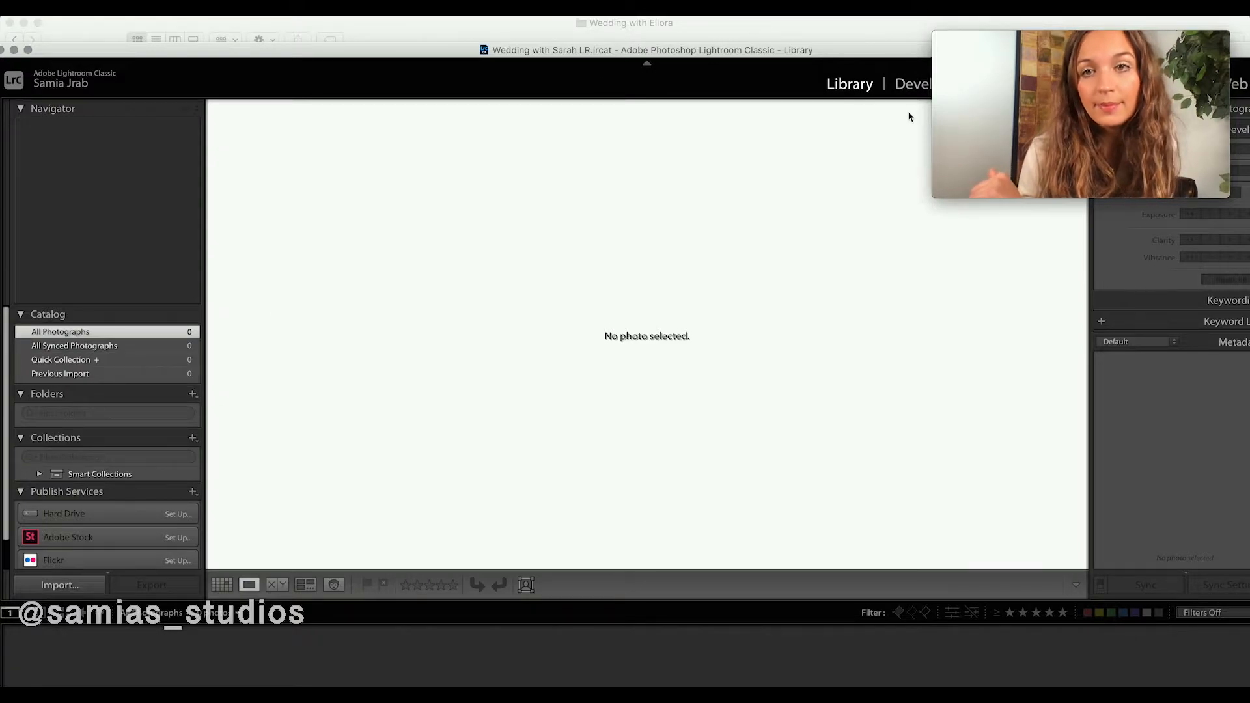
{"action": "left_click", "coordinate": [910, 85]}
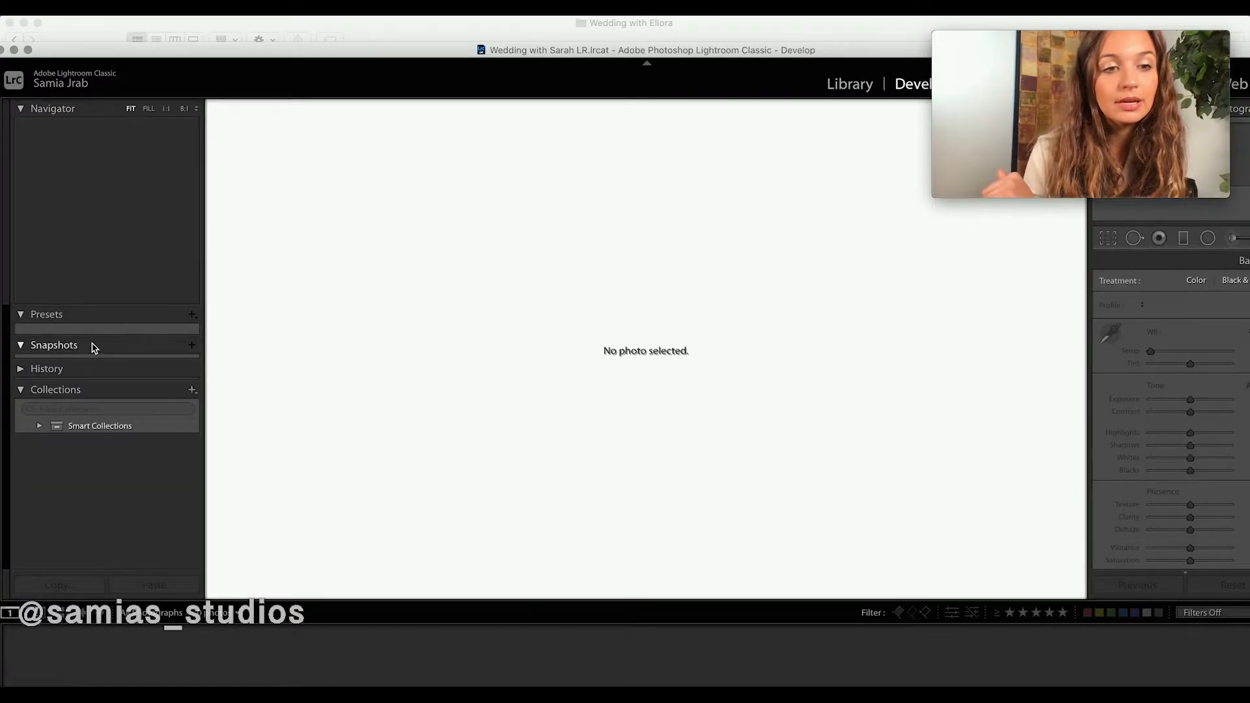
{"action": "left_click", "coordinate": [22, 315]}
{"action": "left_click", "coordinate": [22, 315]}
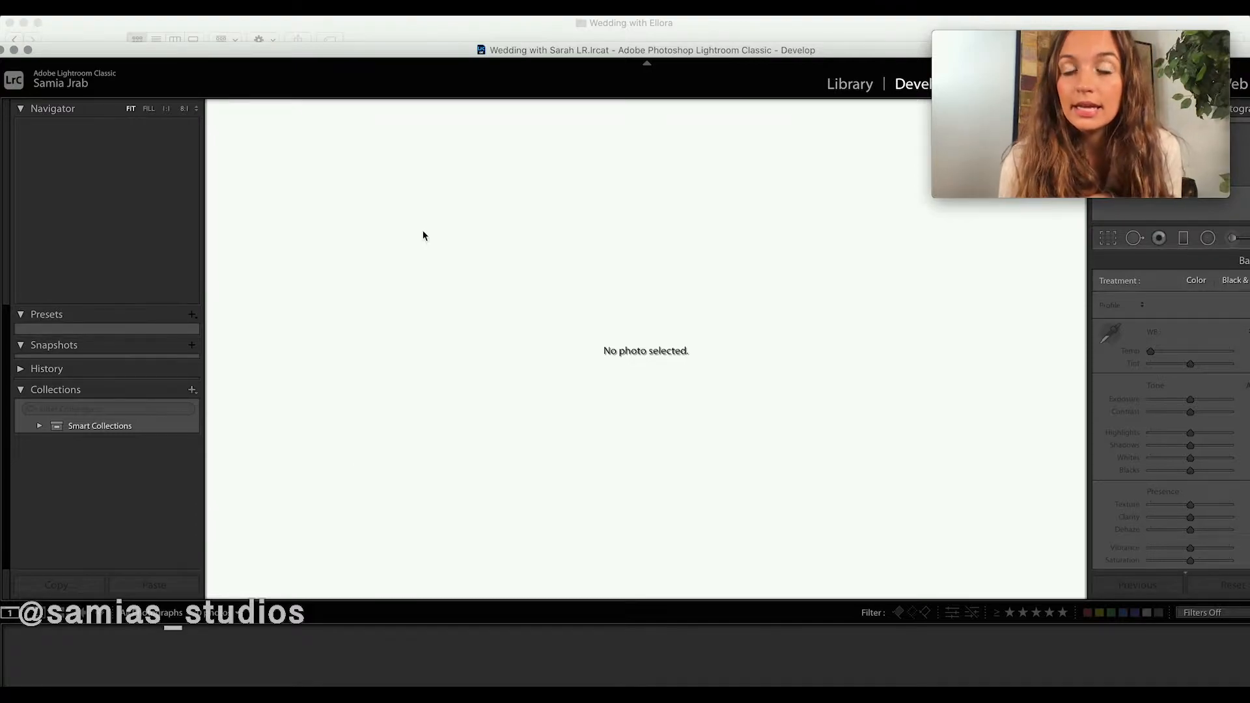
{"action": "left_click", "coordinate": [840, 86]}
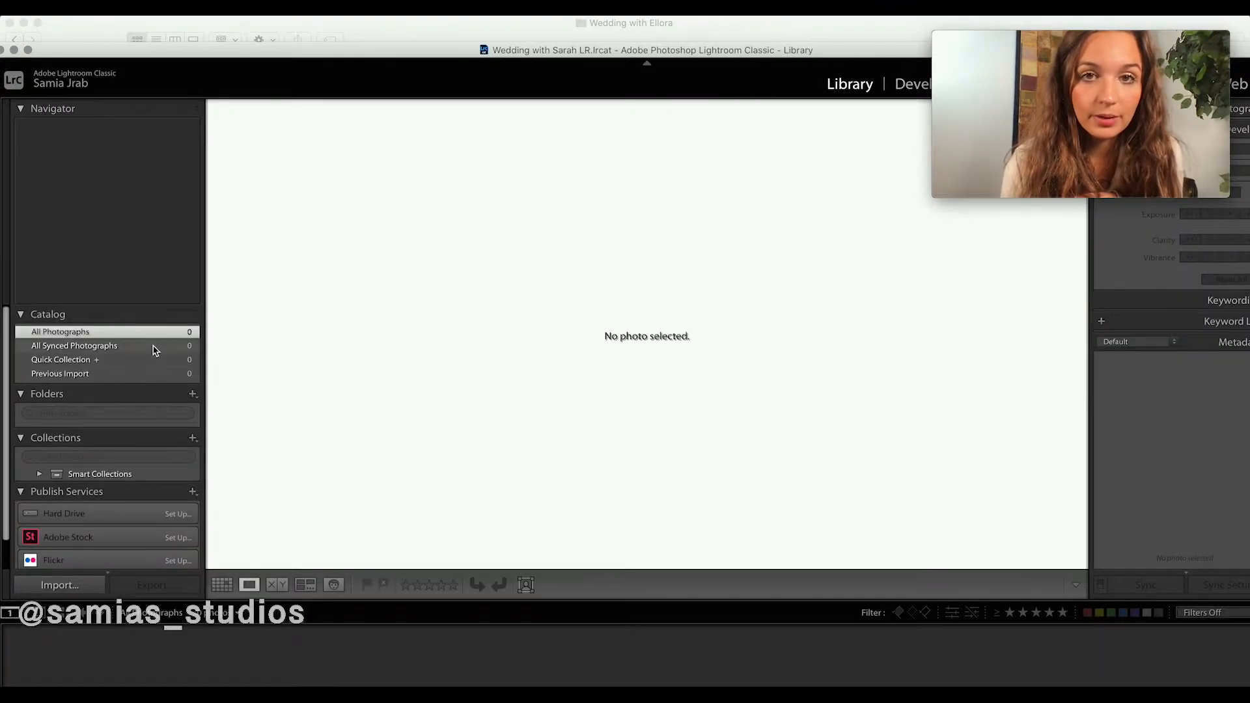
- Switch to Finder and locate the new catalog's folder at the top level of My Passport for Mac
{"action": "left_click", "coordinate": [125, 693]}
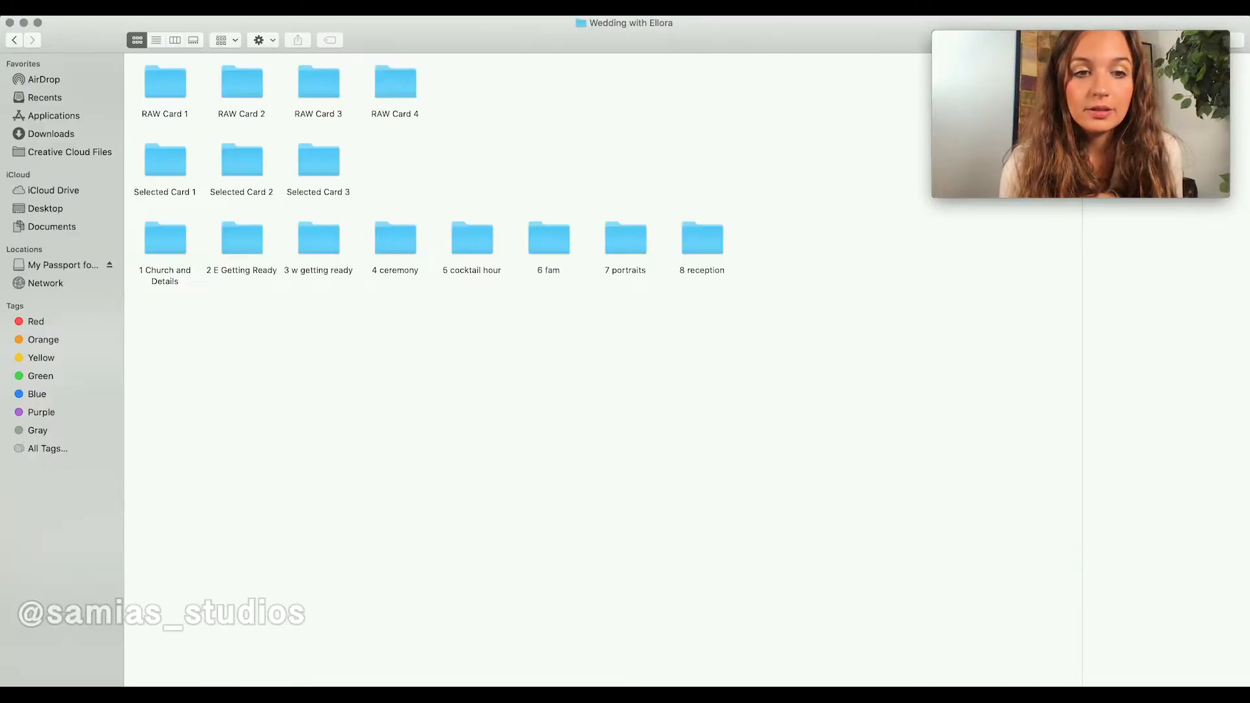
{"action": "left_click", "coordinate": [13, 39]}
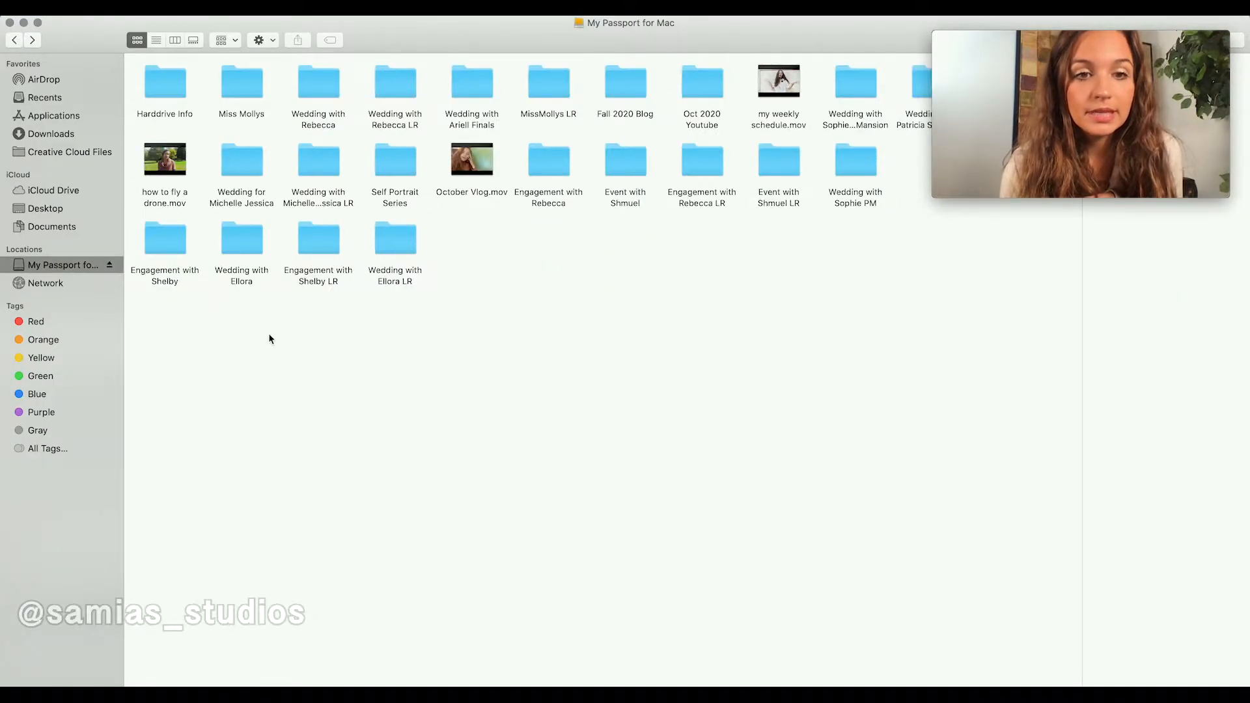
{"action": "left_click_drag", "start_coordinate": [739, 34], "coordinate": [733, 193]}
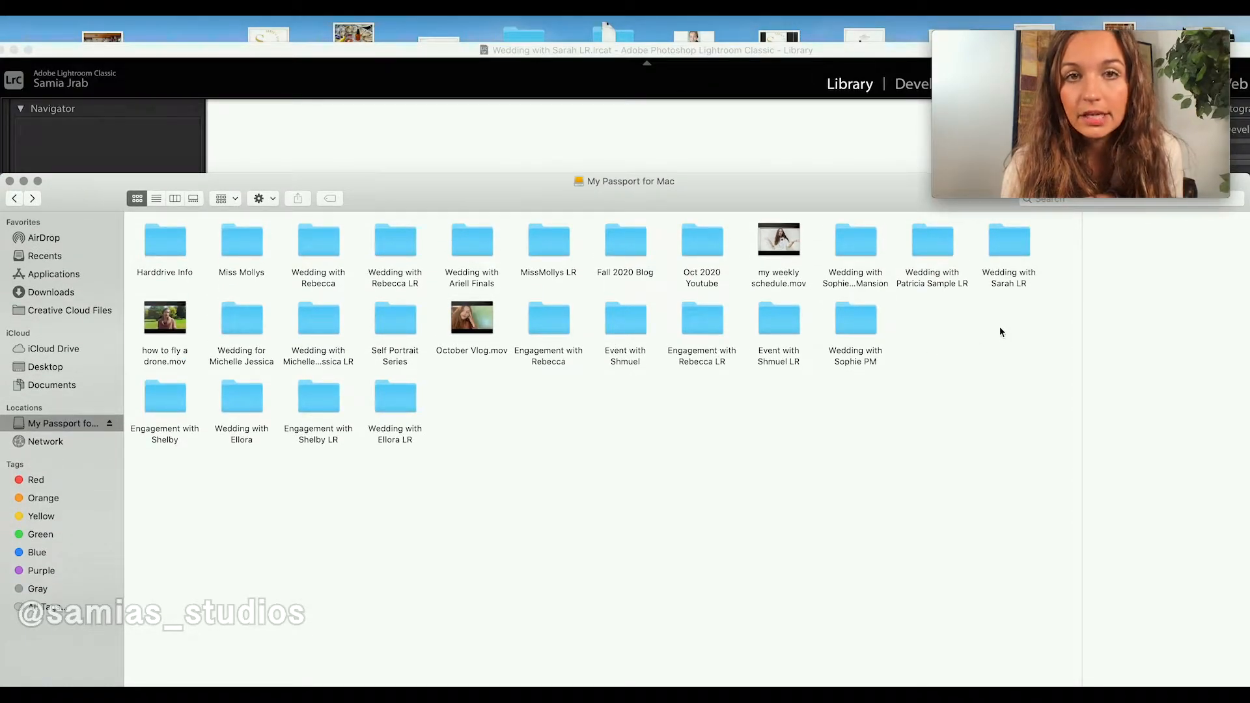
{"action": "left_click", "coordinate": [1002, 263]}
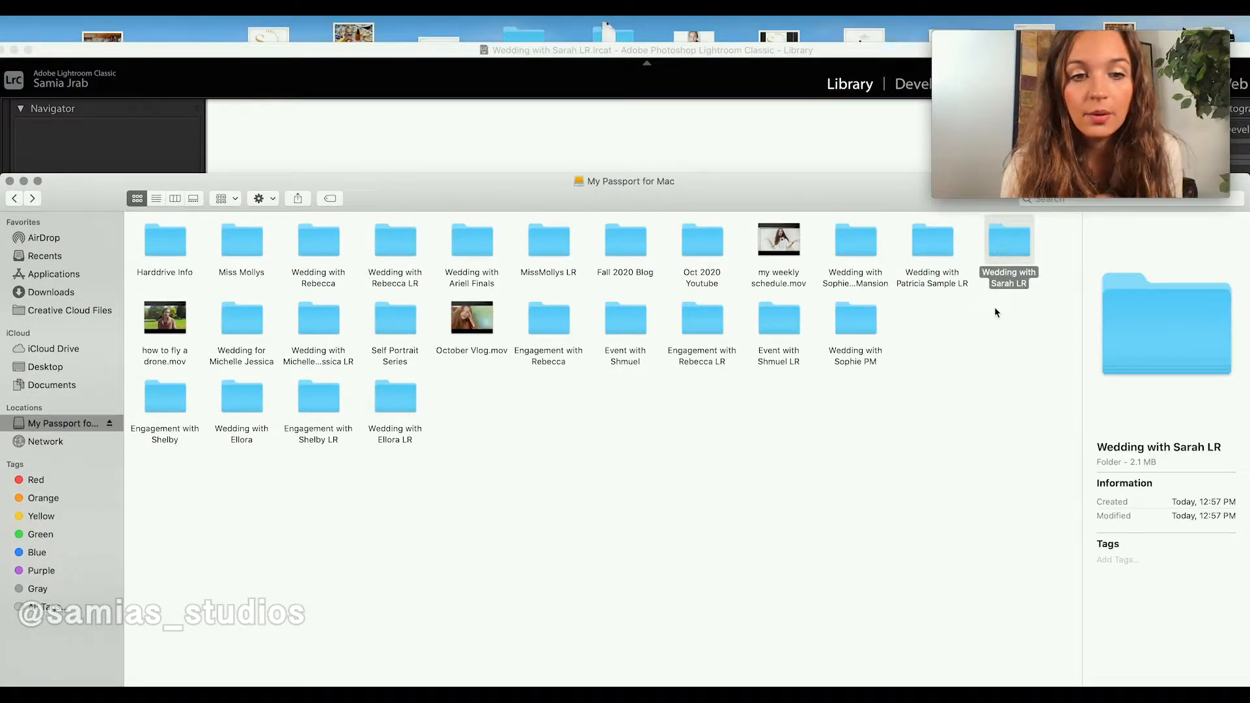
{"action": "left_click", "coordinate": [830, 429]}
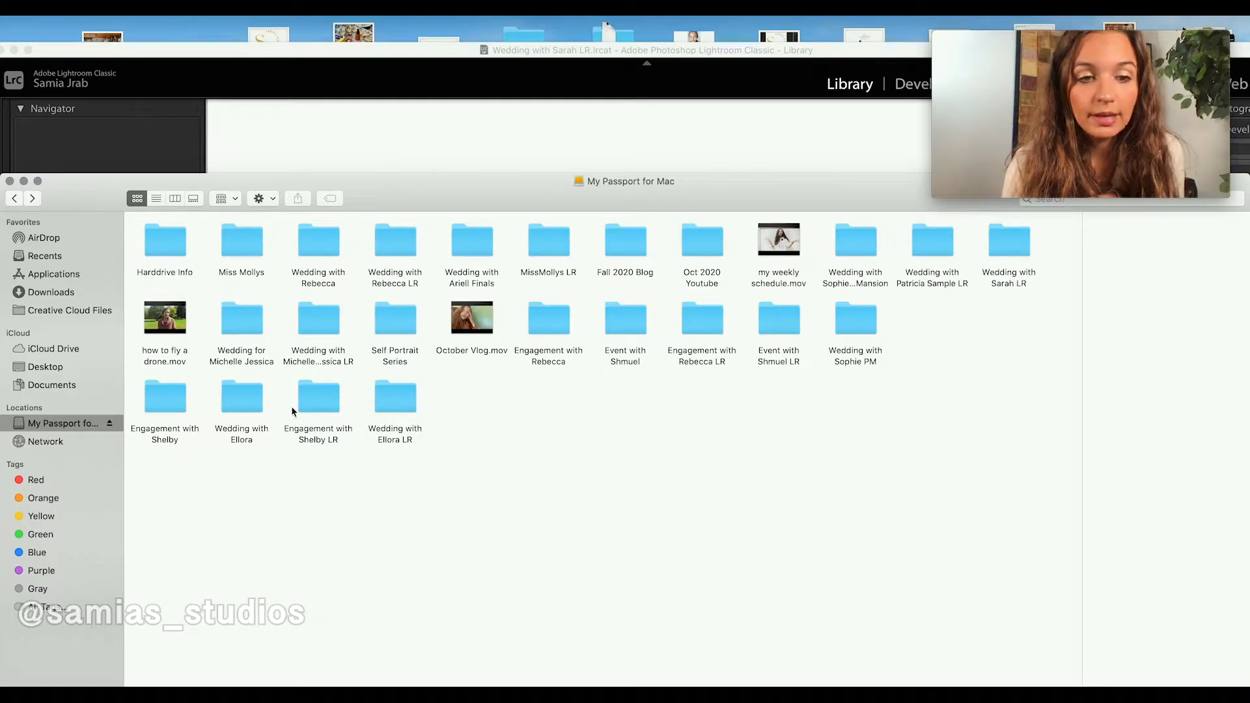
- Move the engagement LR folder below its row and inspect the existing wedding's photo folder and its matching LR catalog folder
{"action": "left_click_drag", "start_coordinate": [320, 395], "coordinate": [174, 504]}
{"action": "left_click", "coordinate": [262, 467]}
{"action": "left_click_drag", "start_coordinate": [209, 401], "coordinate": [245, 399]}
{"action": "double_click", "coordinate": [245, 399]}
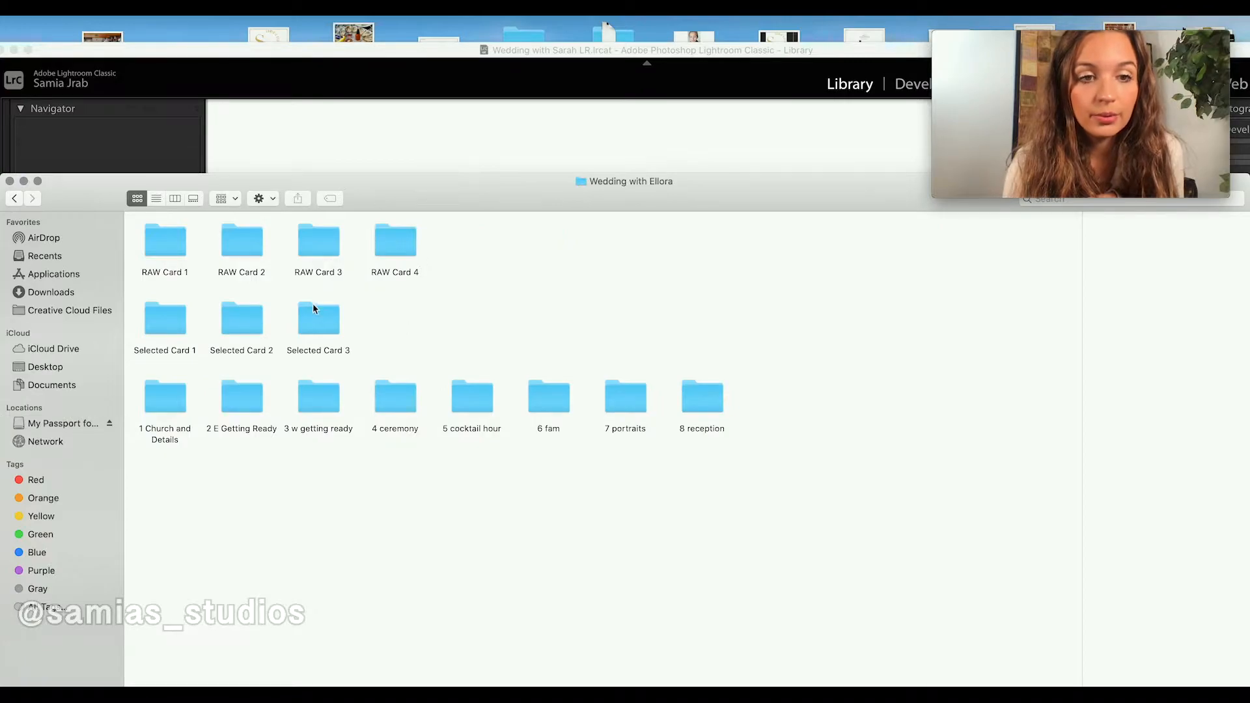
{"action": "left_click", "coordinate": [16, 199]}
{"action": "double_click", "coordinate": [403, 406]}
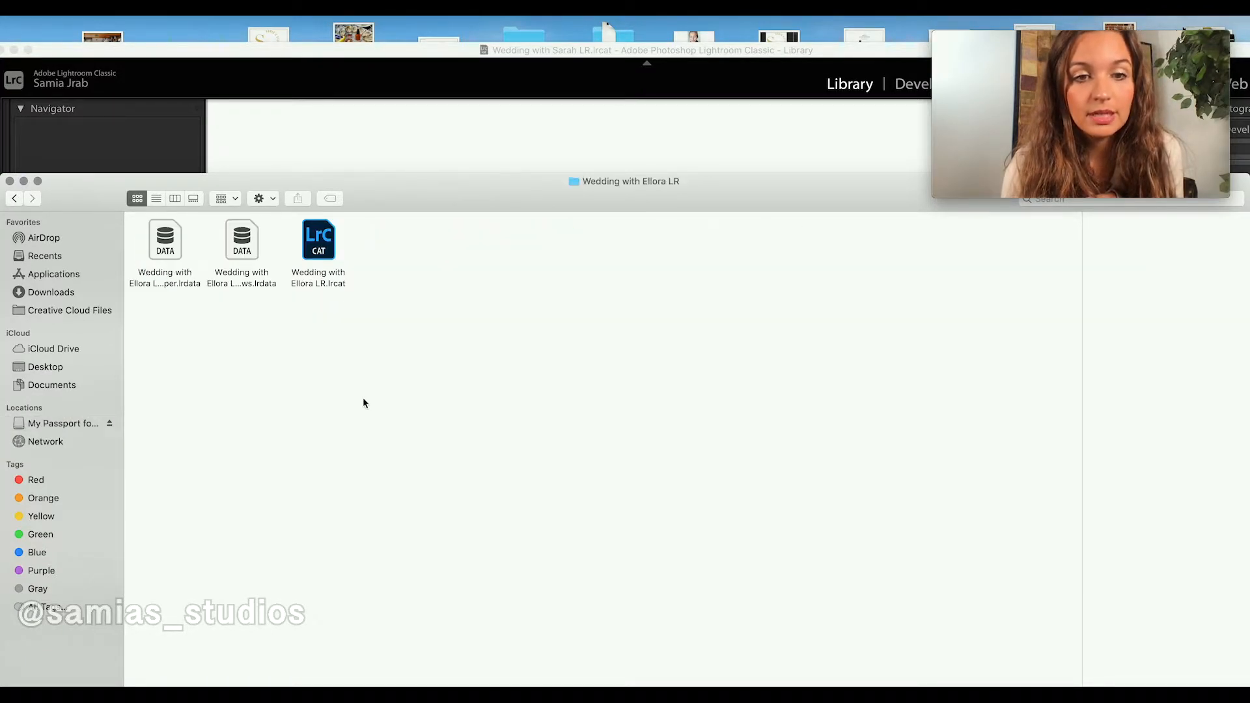
{"action": "left_click", "coordinate": [14, 199]}
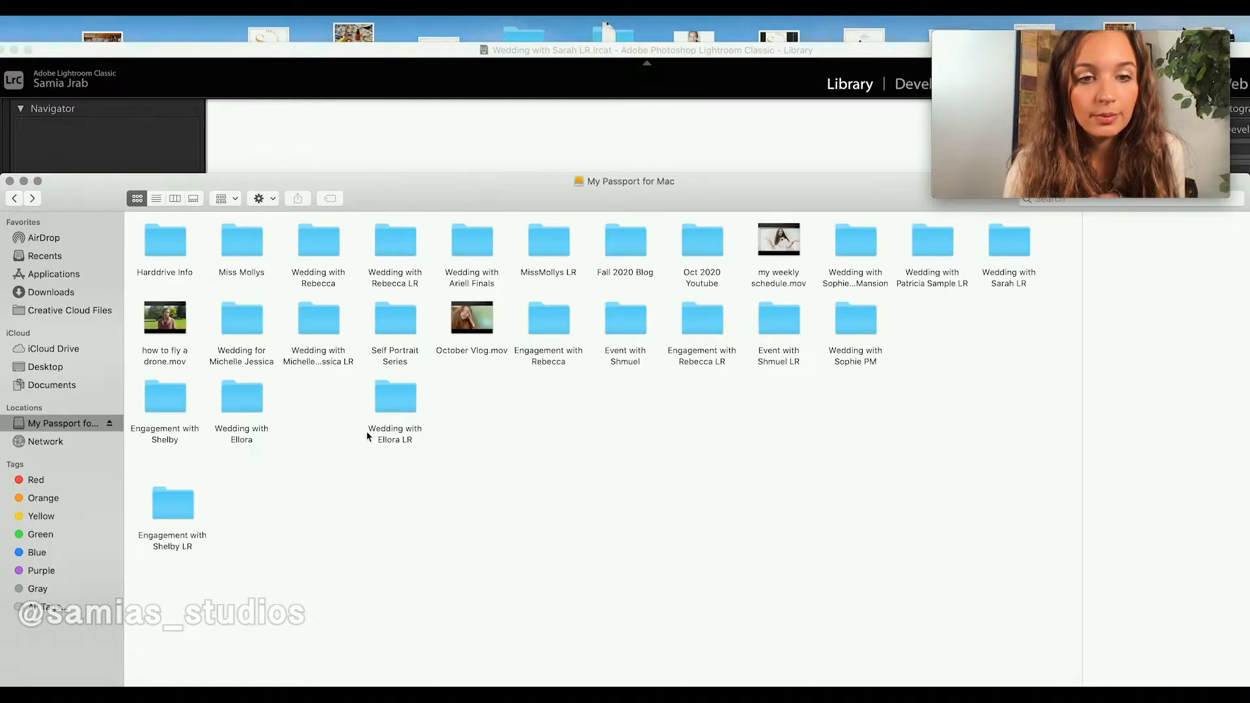
- Open the existing wedding's .lrcat catalog from its LR folder in Lightroom Classic
{"action": "left_click", "coordinate": [258, 400]}
{"action": "double_click", "coordinate": [398, 398]}
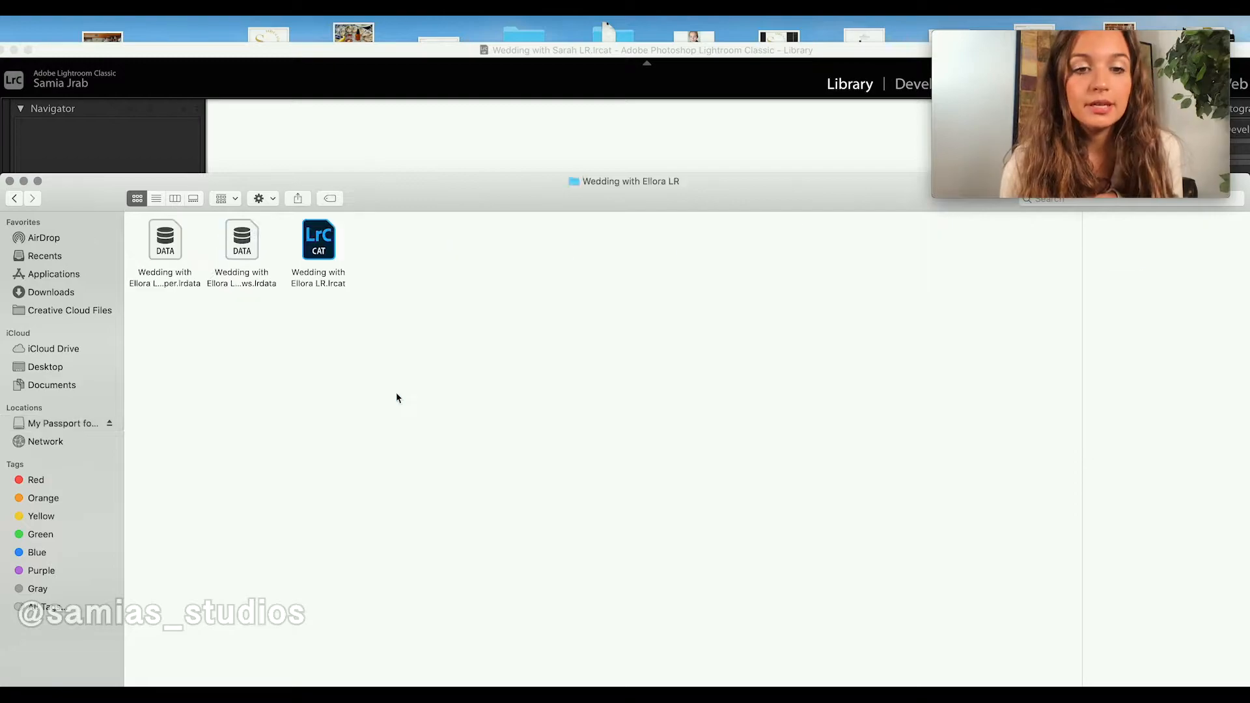
{"action": "double_click", "coordinate": [318, 239]}
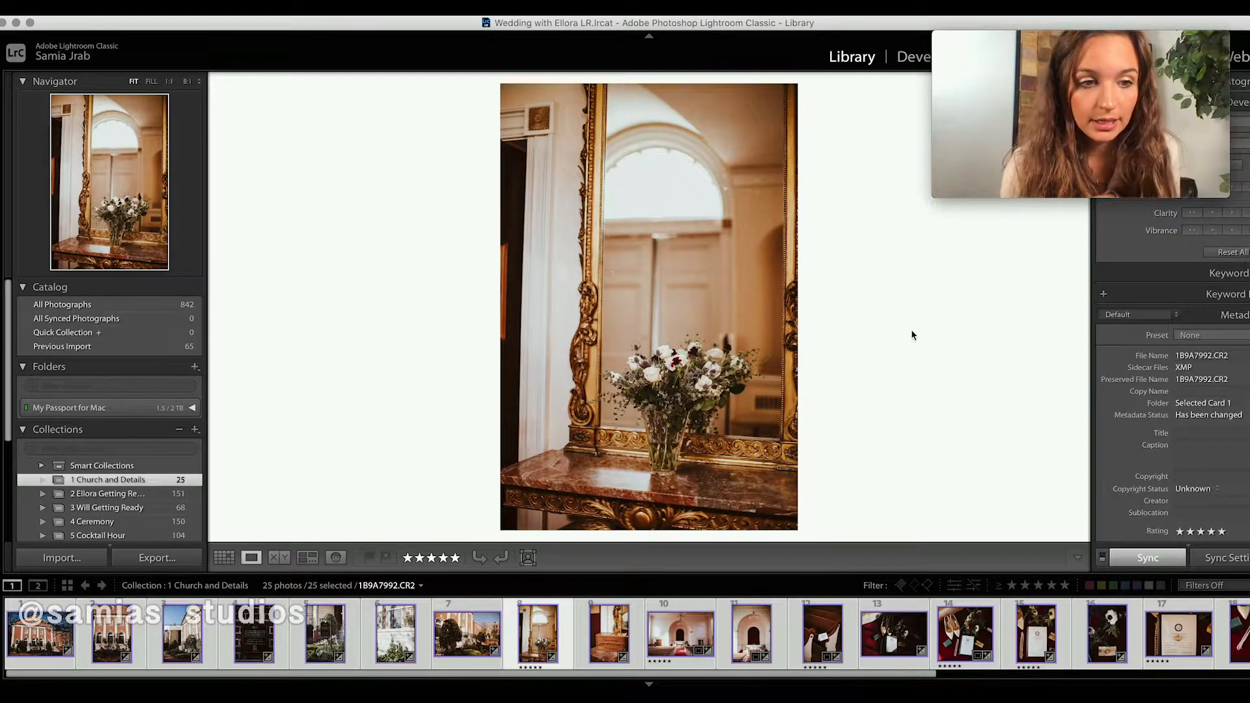
- View the flower vase photo in the Develop module and return to the Library module
{"action": "left_click_drag", "start_coordinate": [968, 92], "coordinate": [991, 562]}
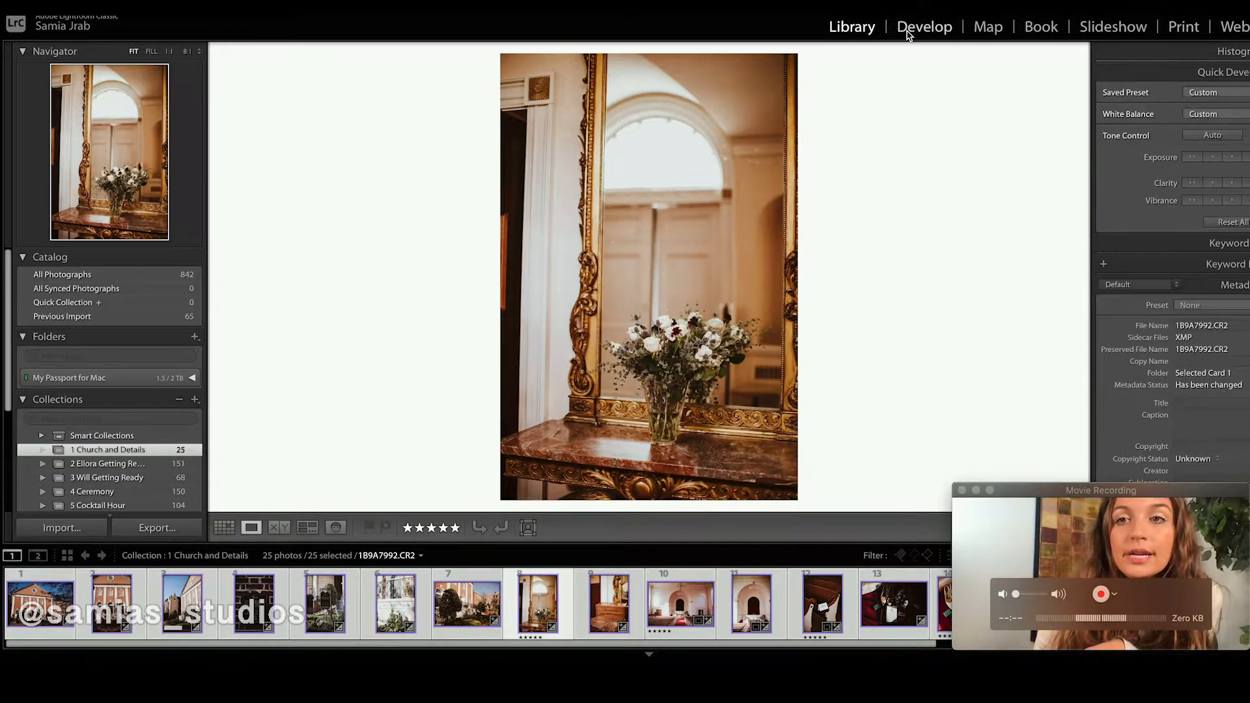
{"action": "left_click", "coordinate": [912, 34]}
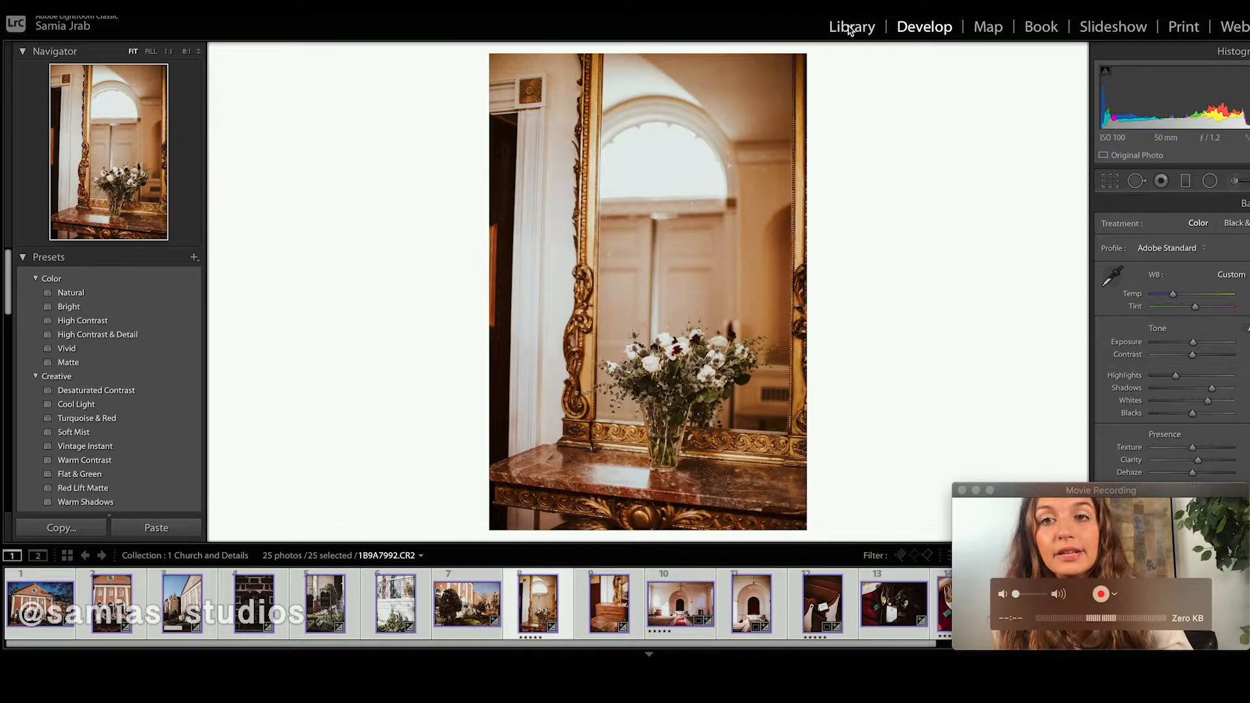
{"action": "left_click", "coordinate": [848, 28]}
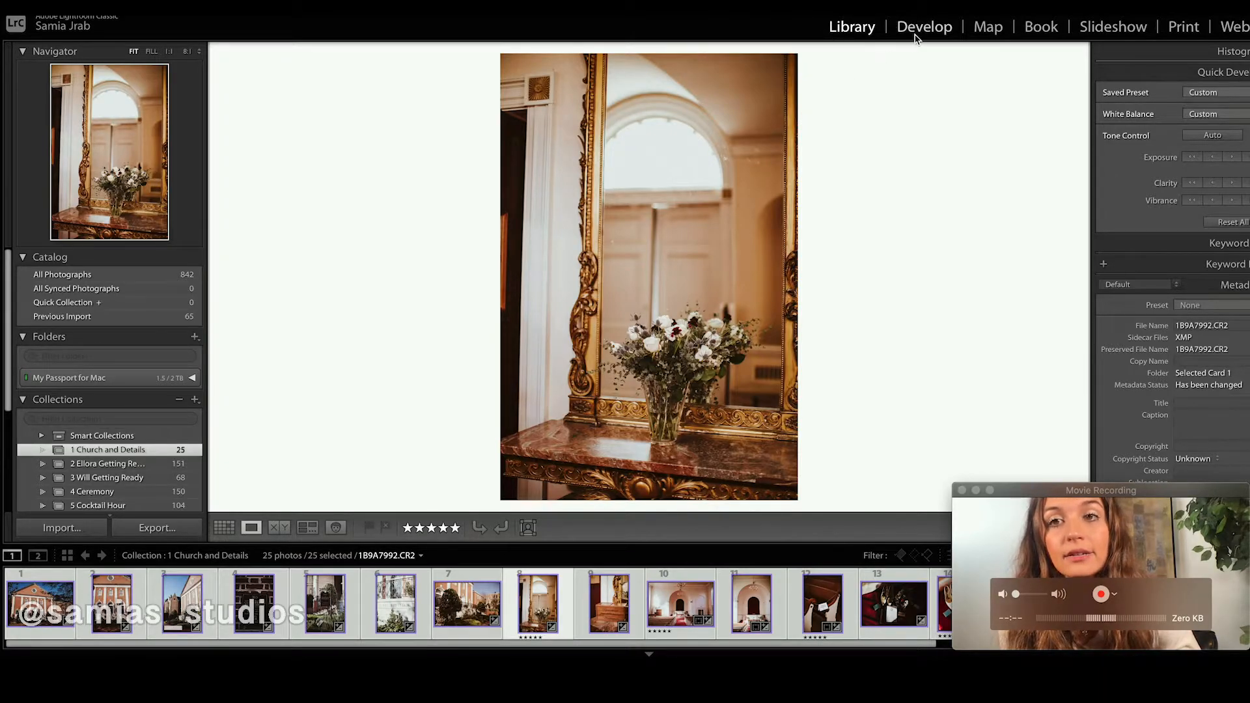
- Check the Develop module, return to Library and start an import from the wedding's Selected Card 1 folder on My Passport for Mac
{"action": "left_click", "coordinate": [914, 36]}
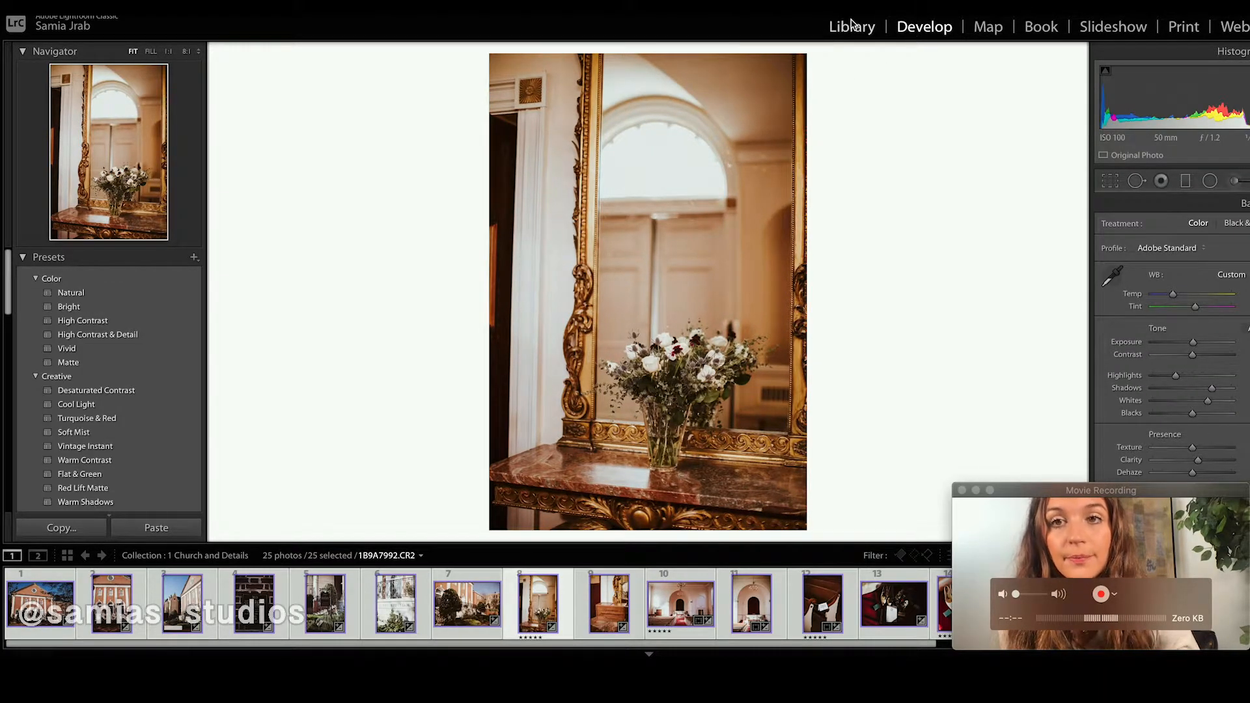
{"action": "left_click", "coordinate": [851, 27]}
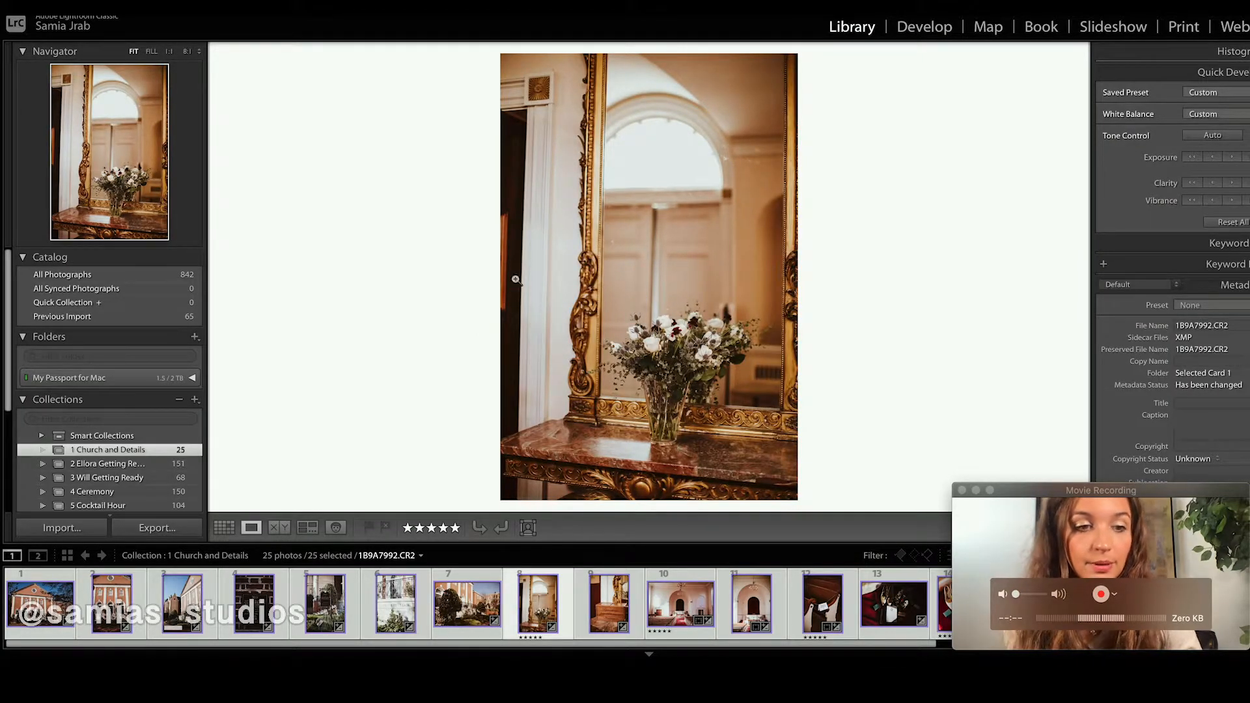
{"action": "left_click", "coordinate": [60, 528]}
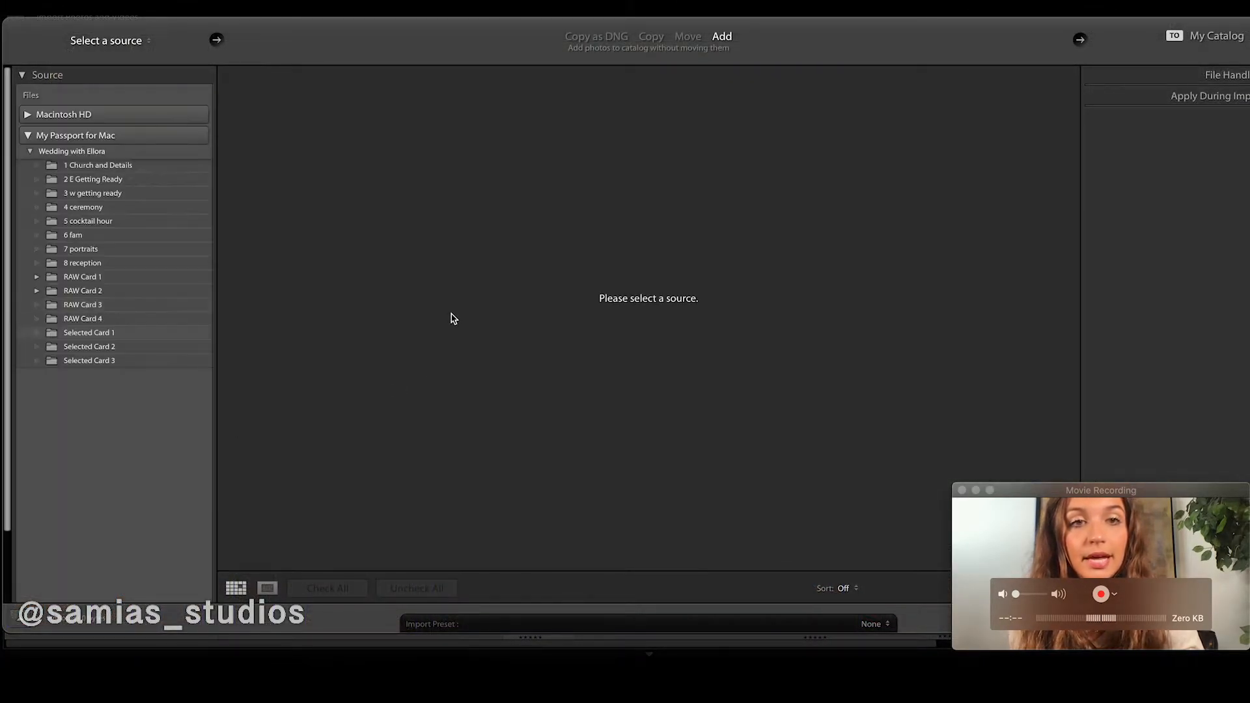
{"action": "left_click", "coordinate": [25, 136]}
{"action": "left_click", "coordinate": [26, 136]}
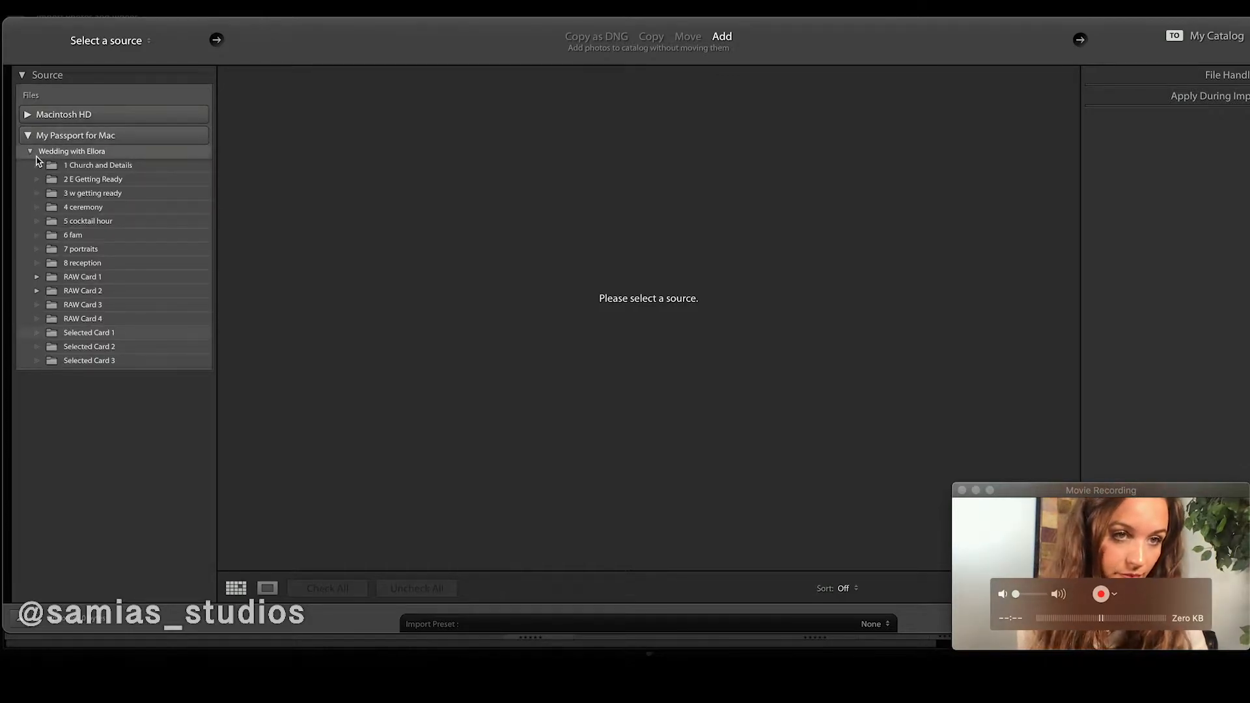
{"action": "left_click", "coordinate": [30, 152]}
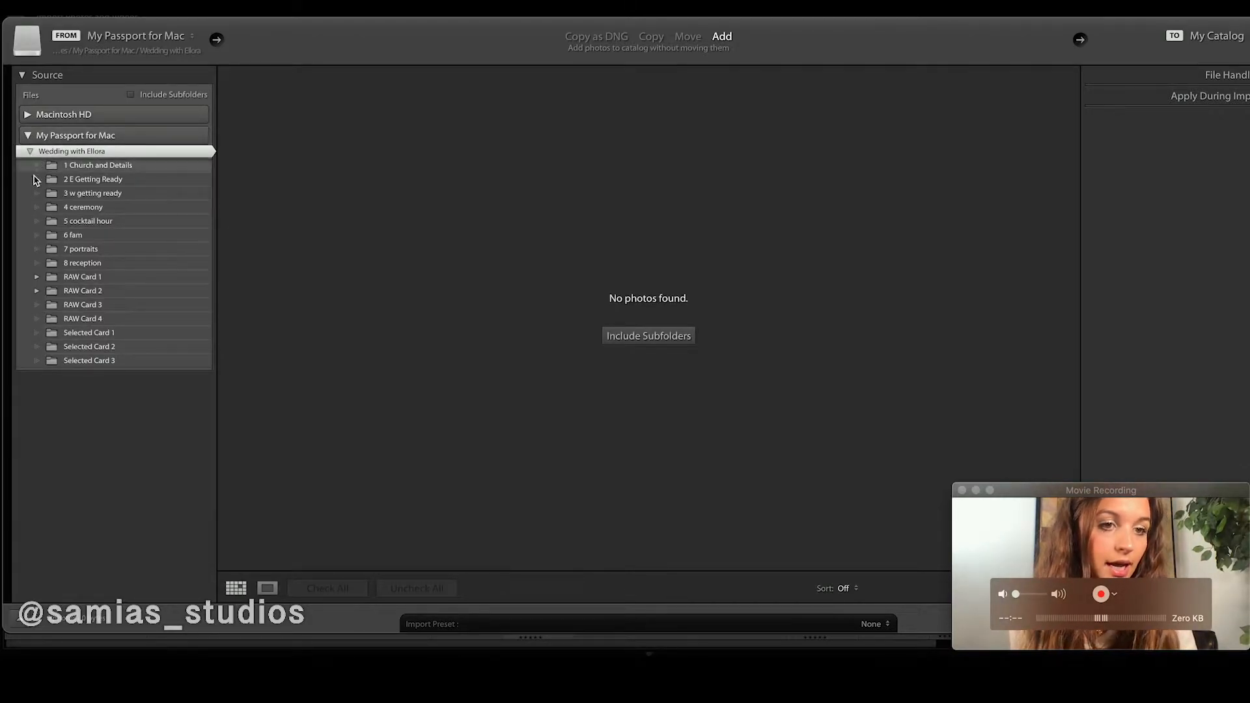
{"action": "left_click", "coordinate": [66, 334]}
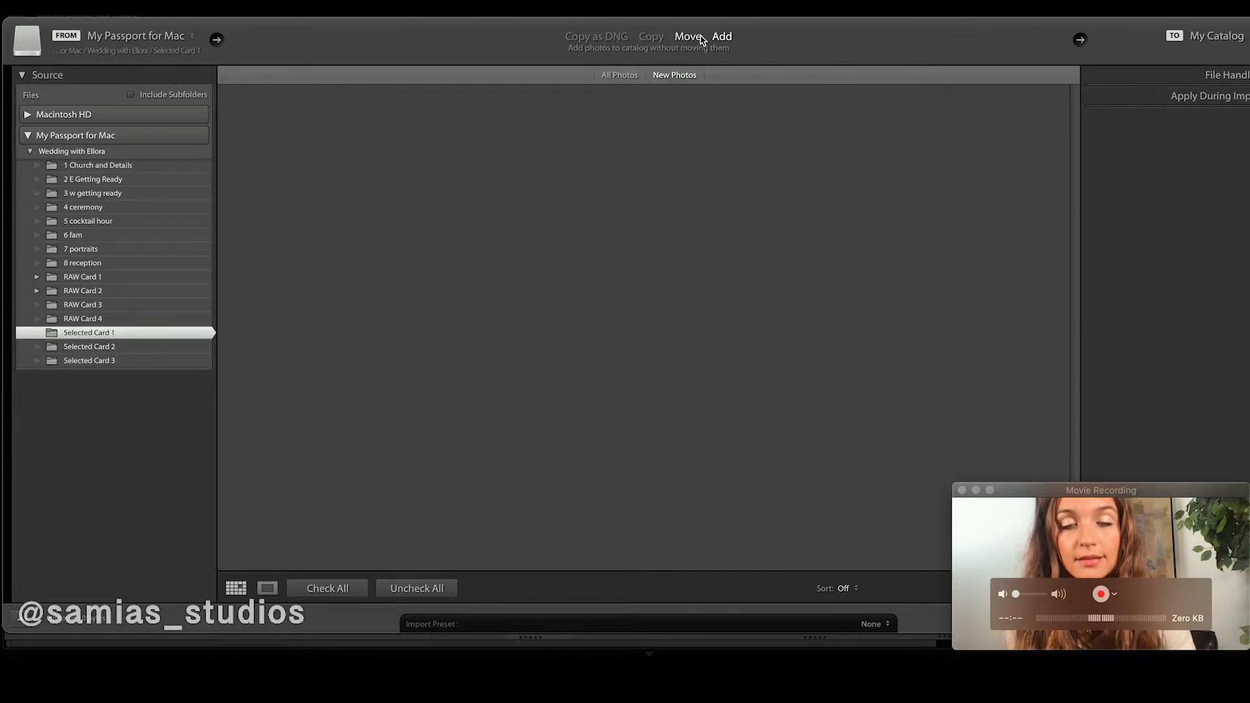
- Try the Copy and Move import methods and set the method back to Add
{"action": "left_click", "coordinate": [660, 38]}
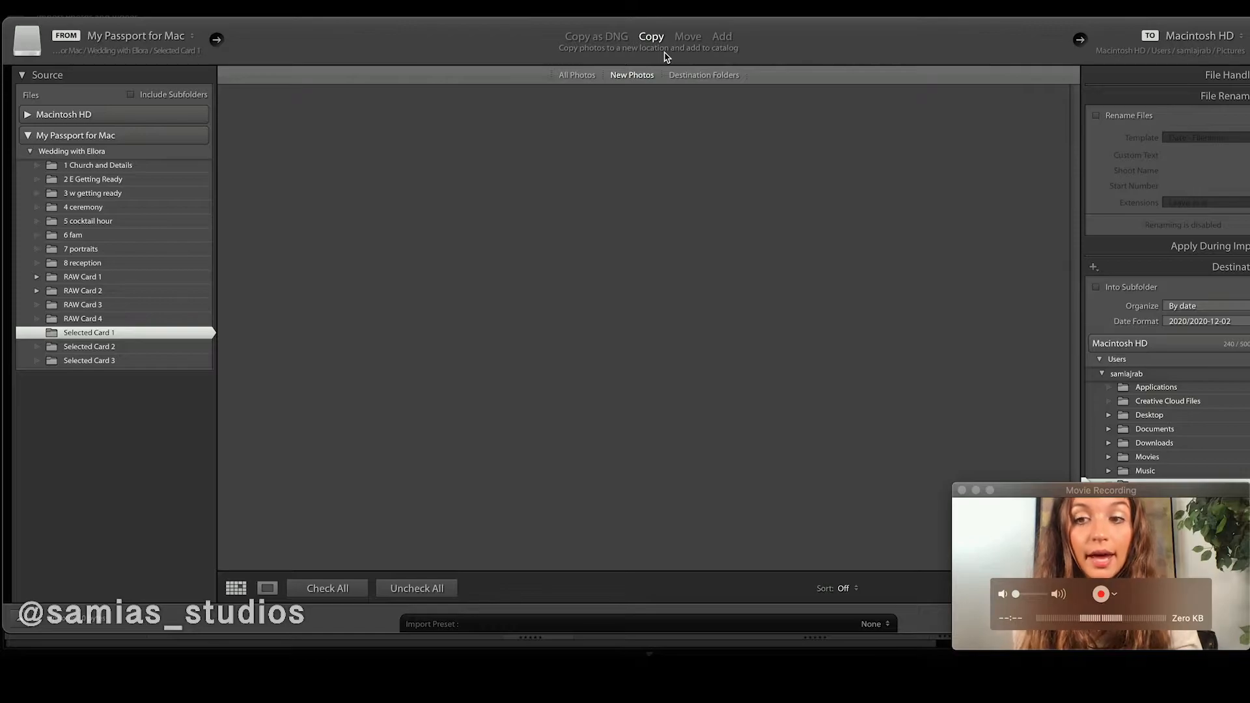
{"action": "left_click", "coordinate": [694, 40]}
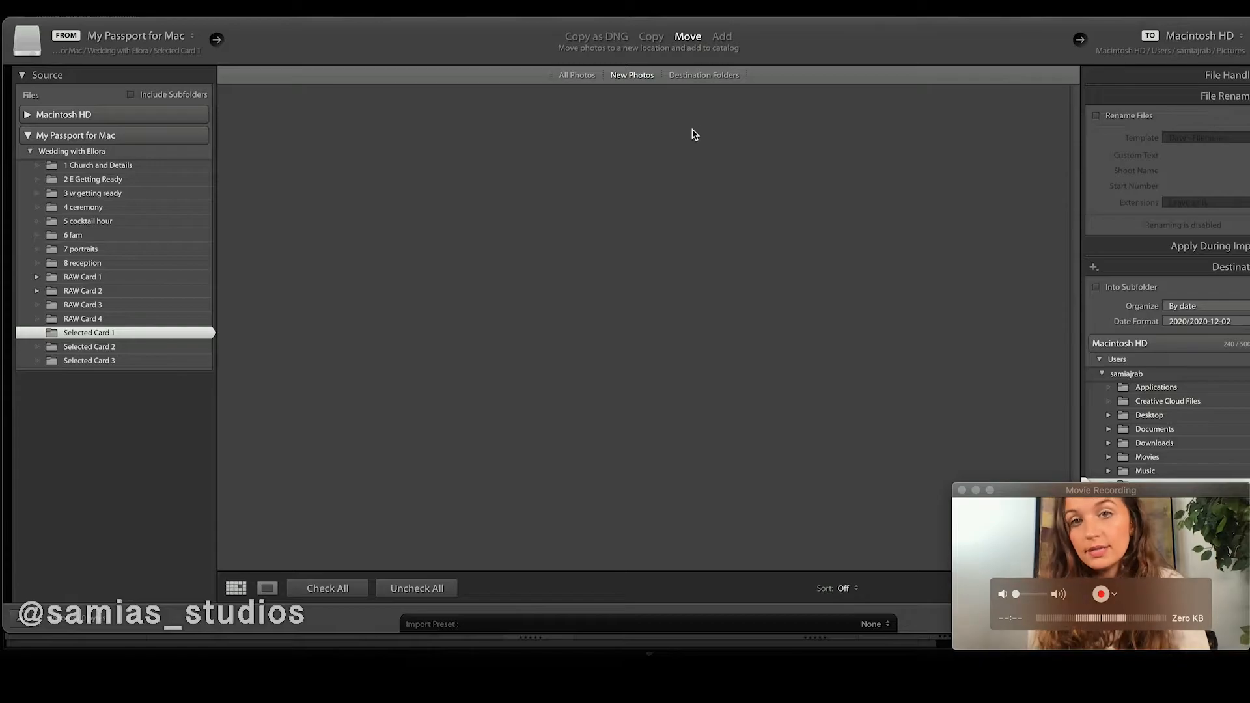
{"action": "left_click", "coordinate": [729, 41]}
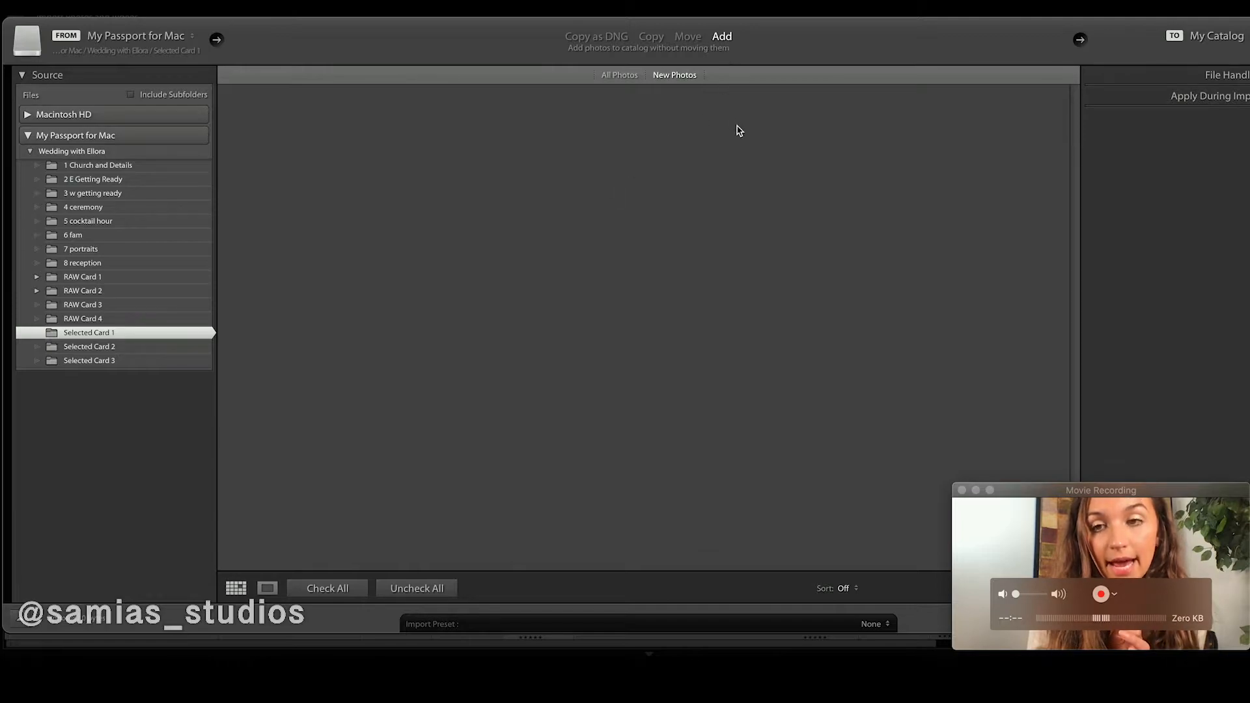
- Check Selected Card 2 and 3, and set the import source to the 100EOS5D folder inside RAW Card 2
{"action": "left_click", "coordinate": [121, 347]}
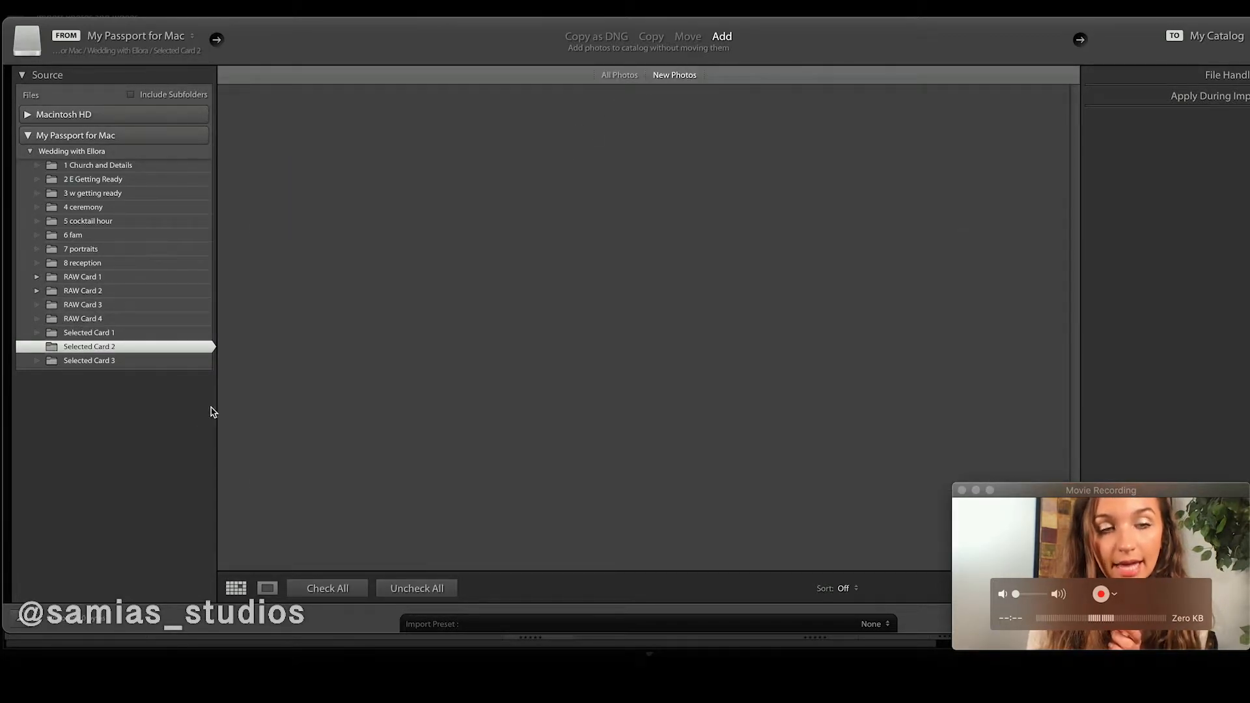
{"action": "left_click", "coordinate": [139, 360]}
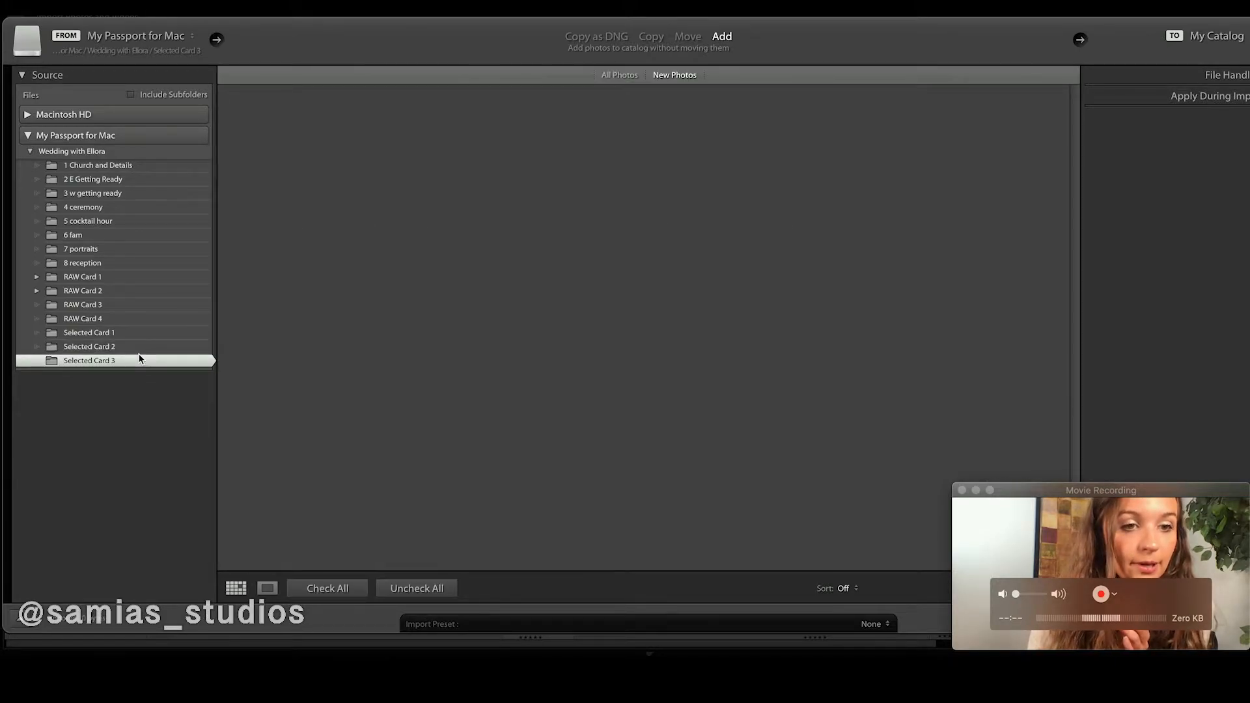
{"action": "left_click", "coordinate": [75, 291]}
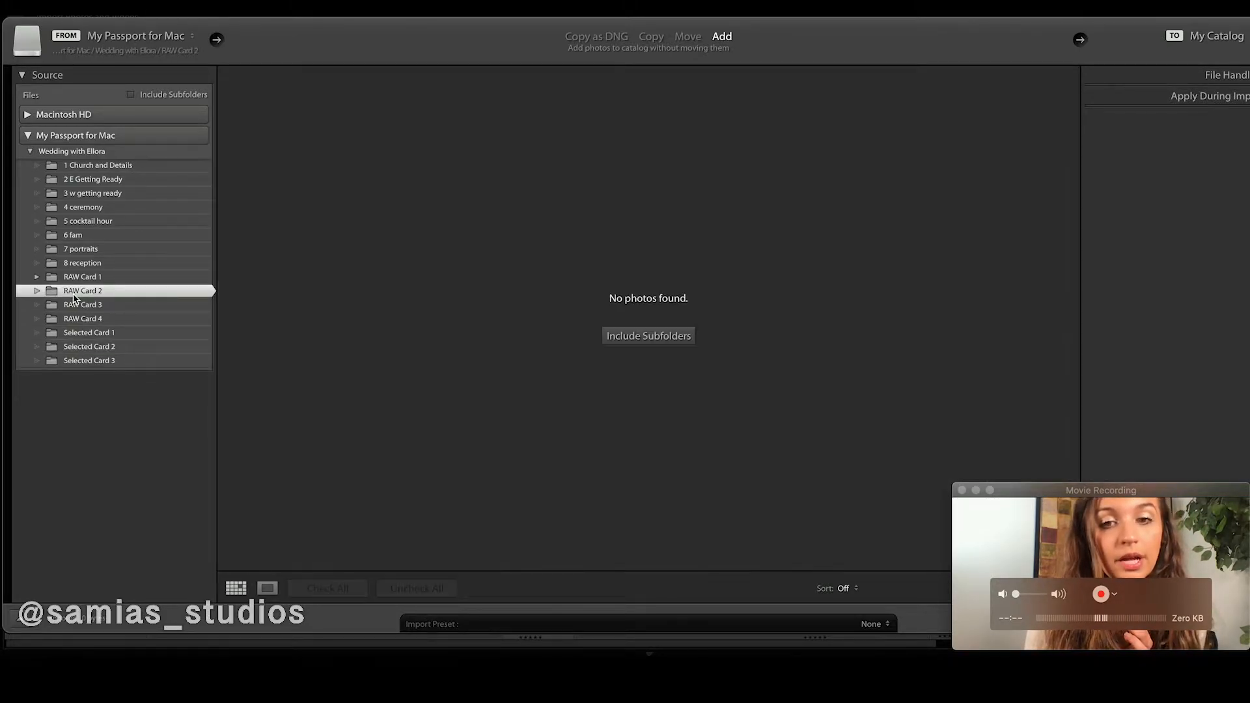
{"action": "left_click", "coordinate": [37, 291]}
{"action": "left_click", "coordinate": [103, 310]}
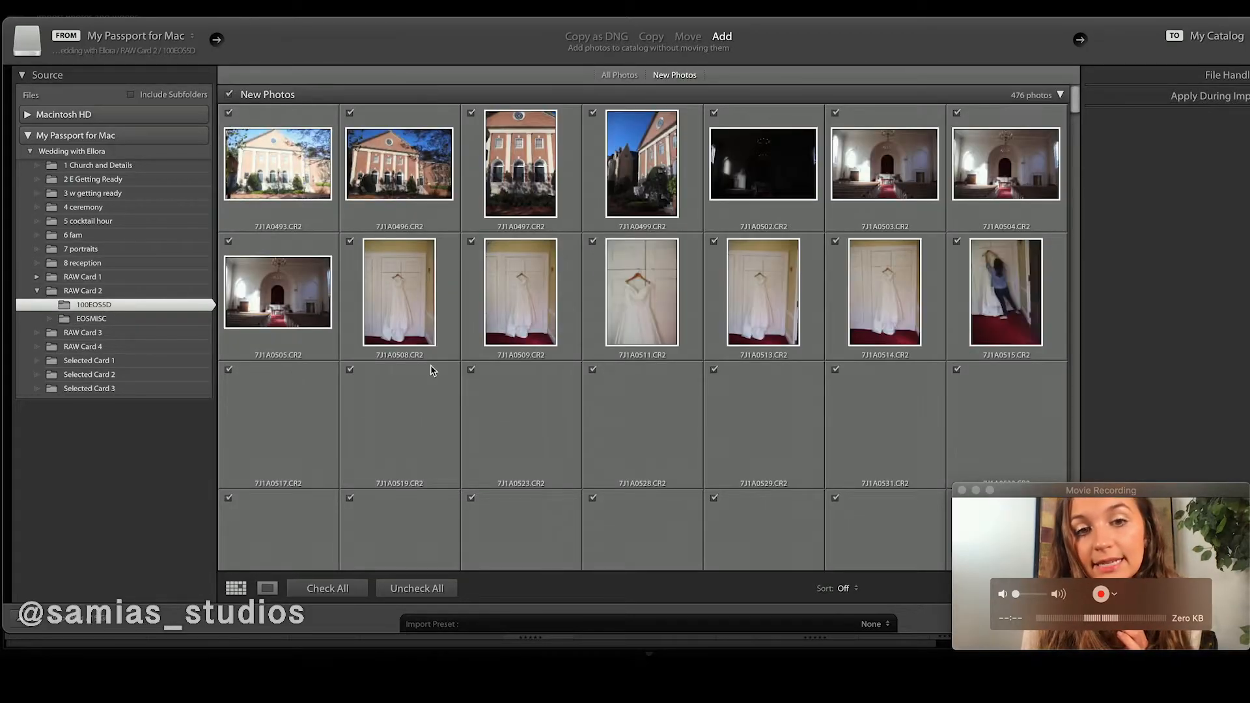
{"action": "scroll", "coordinate": [432, 371], "scroll_direction": "down", "scroll_amount": 1}
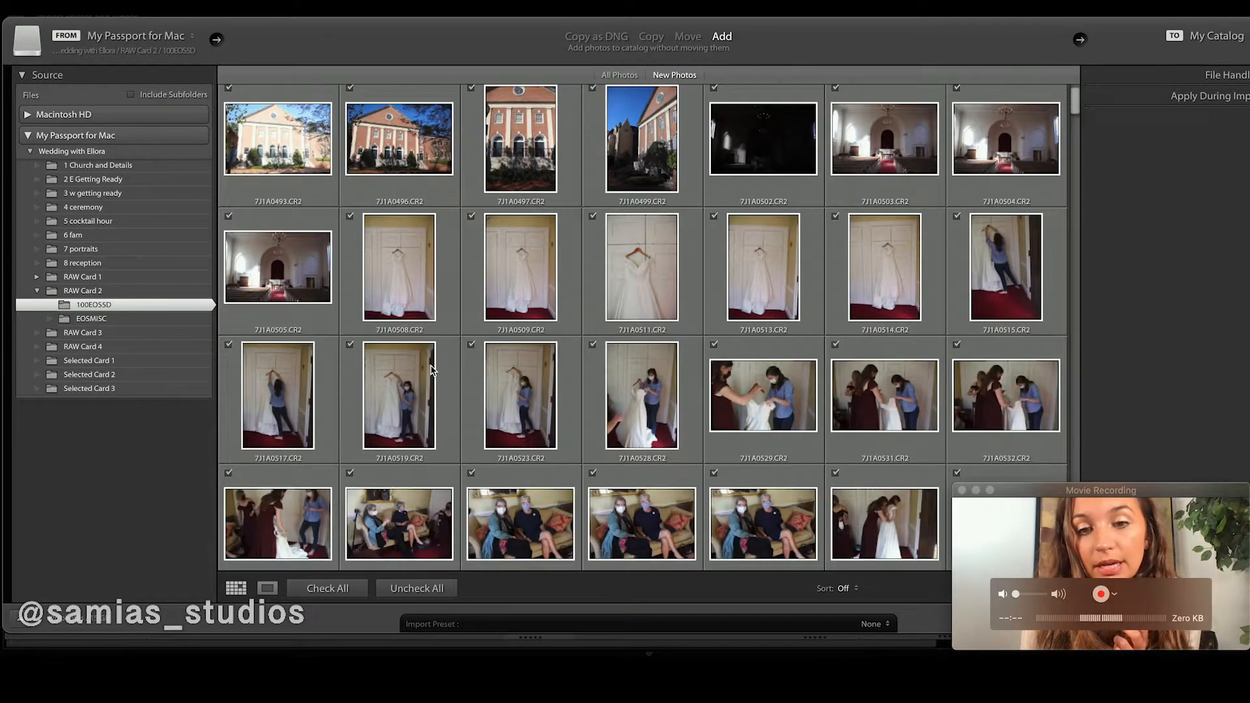
{"action": "scroll", "coordinate": [432, 371], "scroll_direction": "up", "scroll_amount": 1}
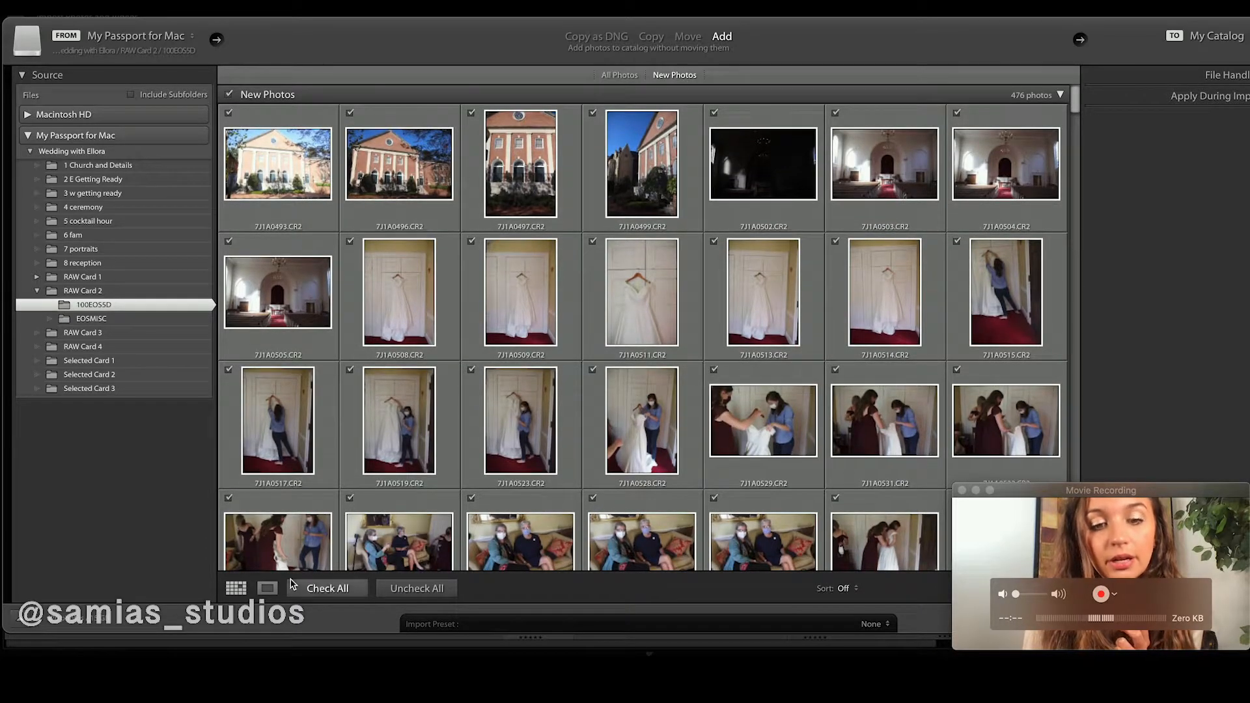
- Uncheck all photos and import only the hanging dress photo 7J1A0508.CR2
{"action": "left_click", "coordinate": [404, 589]}
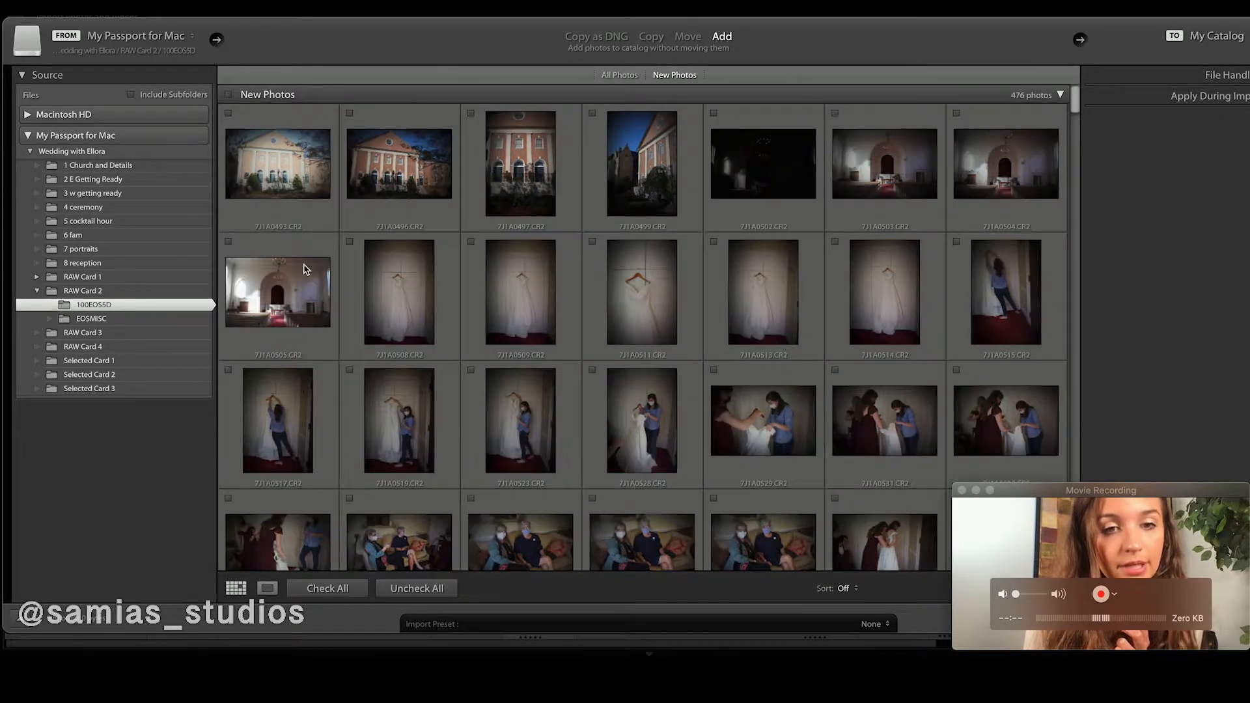
{"action": "left_click", "coordinate": [350, 242]}
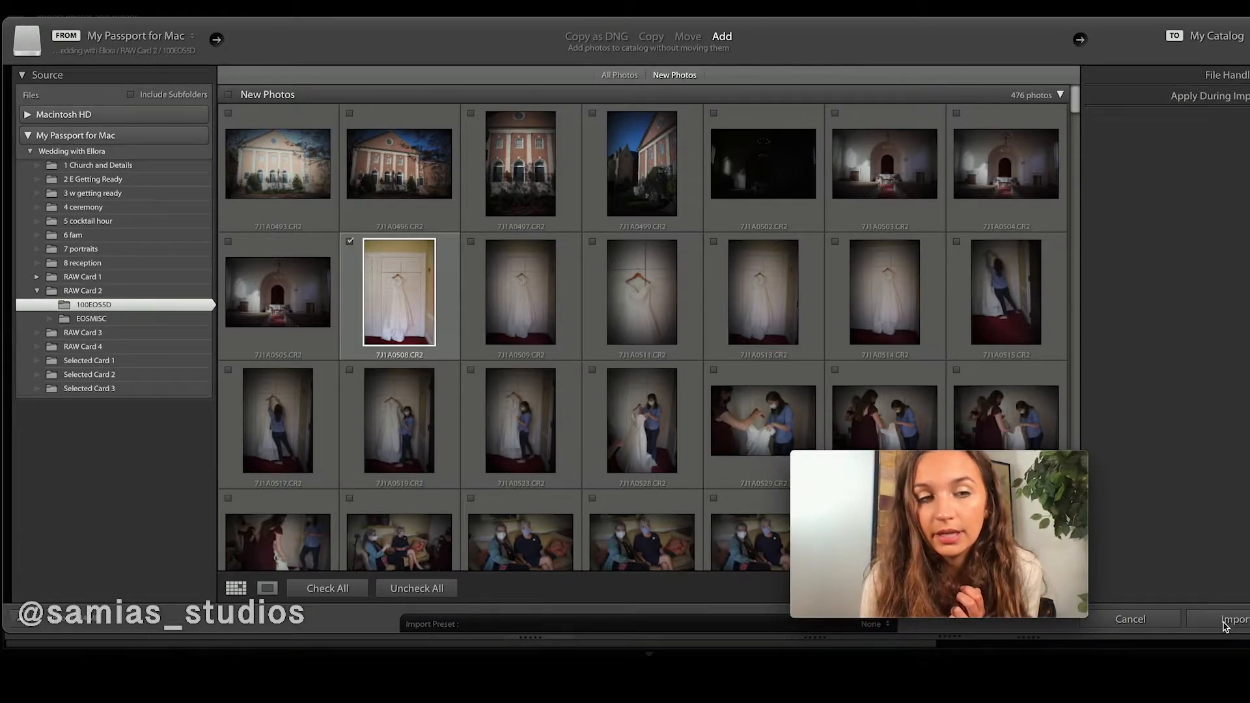
{"action": "left_click", "coordinate": [1226, 622]}
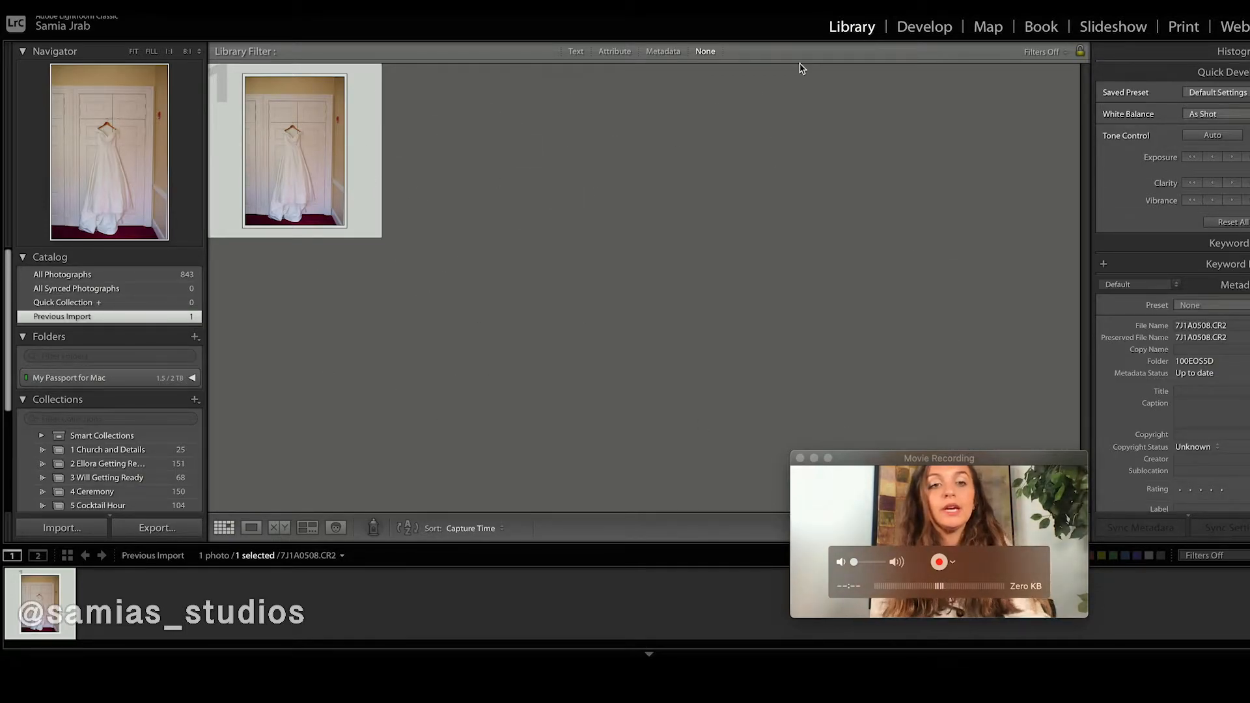
{"action": "left_click", "coordinate": [427, 165]}
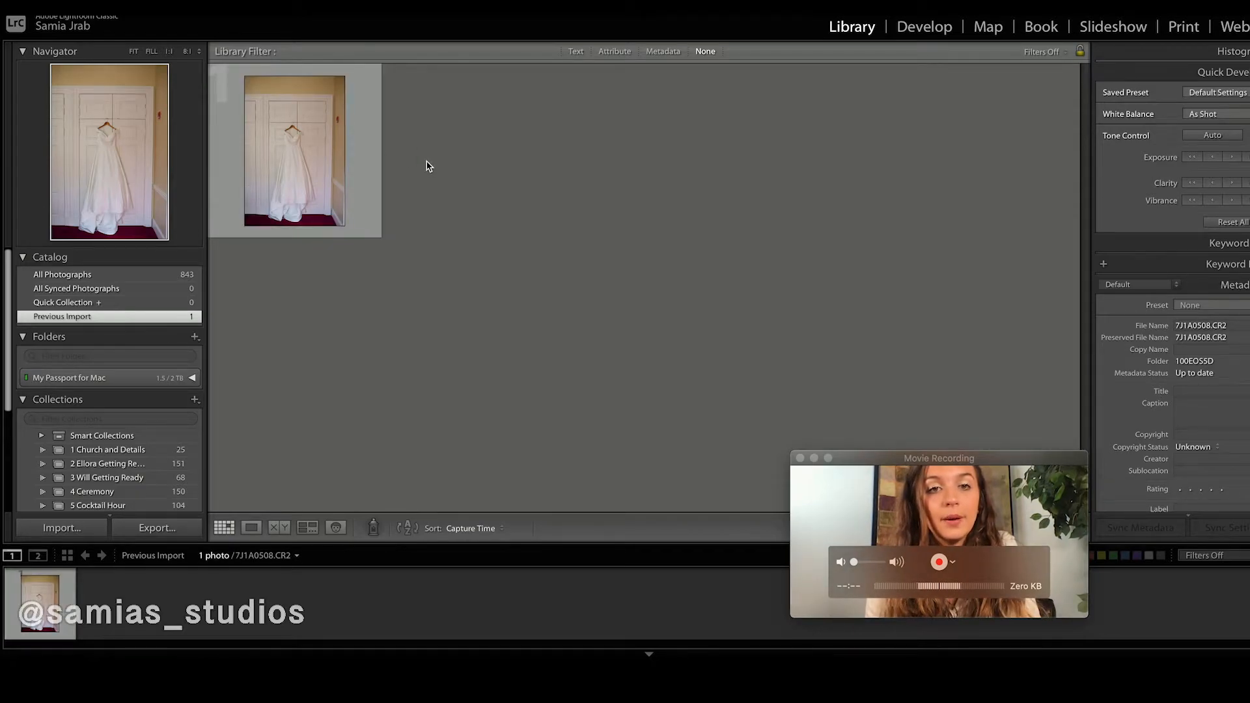
{"action": "left_click", "coordinate": [366, 150]}
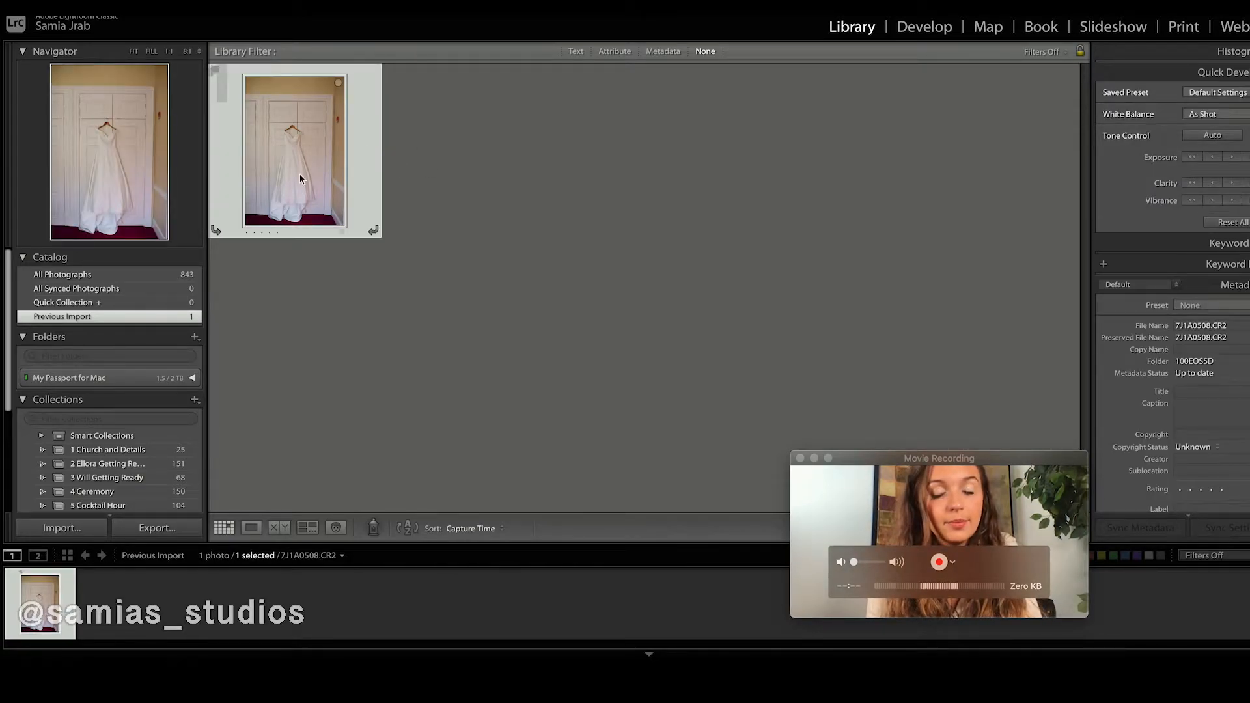
{"action": "scroll", "coordinate": [157, 448], "scroll_direction": "down", "scroll_amount": 3}
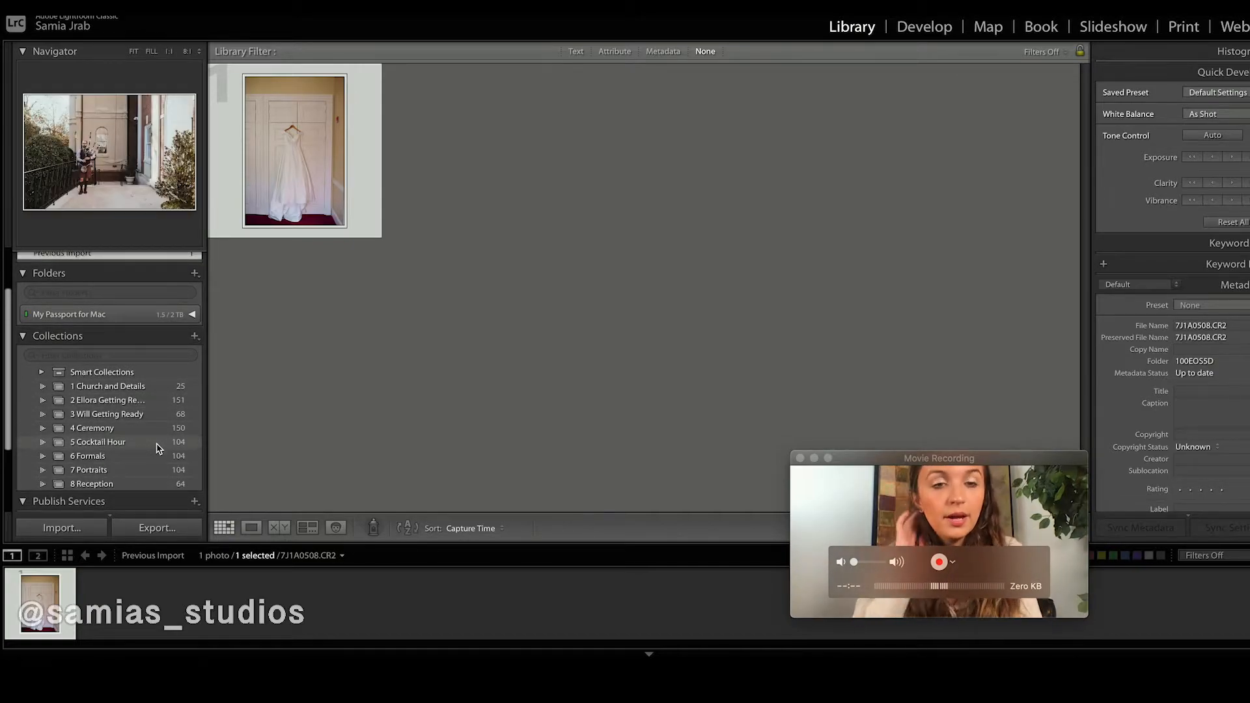
{"action": "right_click", "coordinate": [371, 130]}
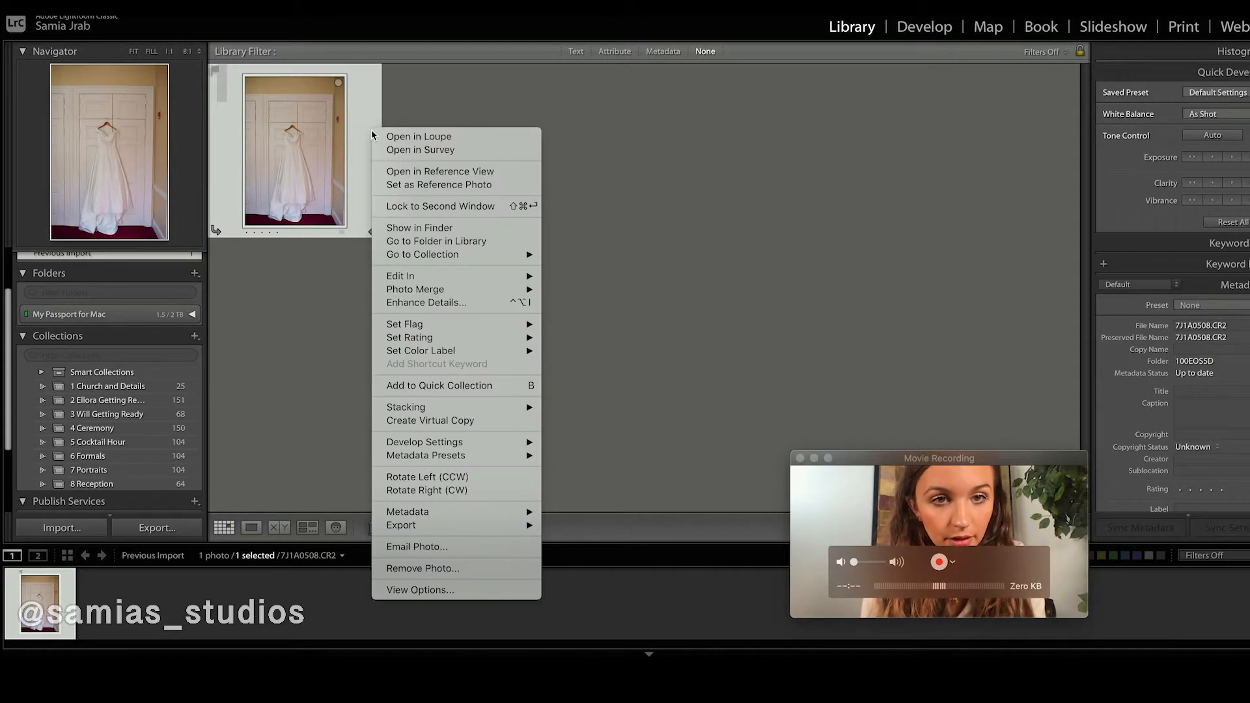
{"action": "left_click", "coordinate": [360, 136]}
{"action": "left_click", "coordinate": [455, 145]}
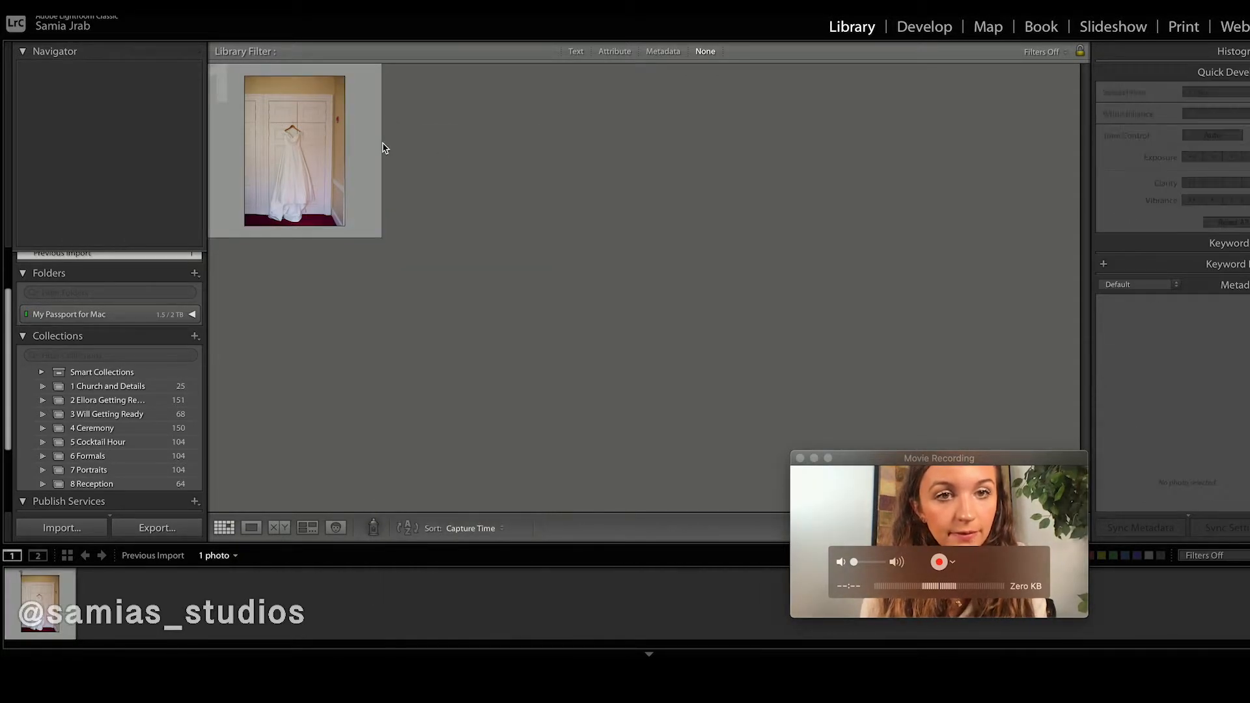
- Create a collection named "11 youtube" that includes the selected dress photo
{"action": "left_click", "coordinate": [372, 145]}
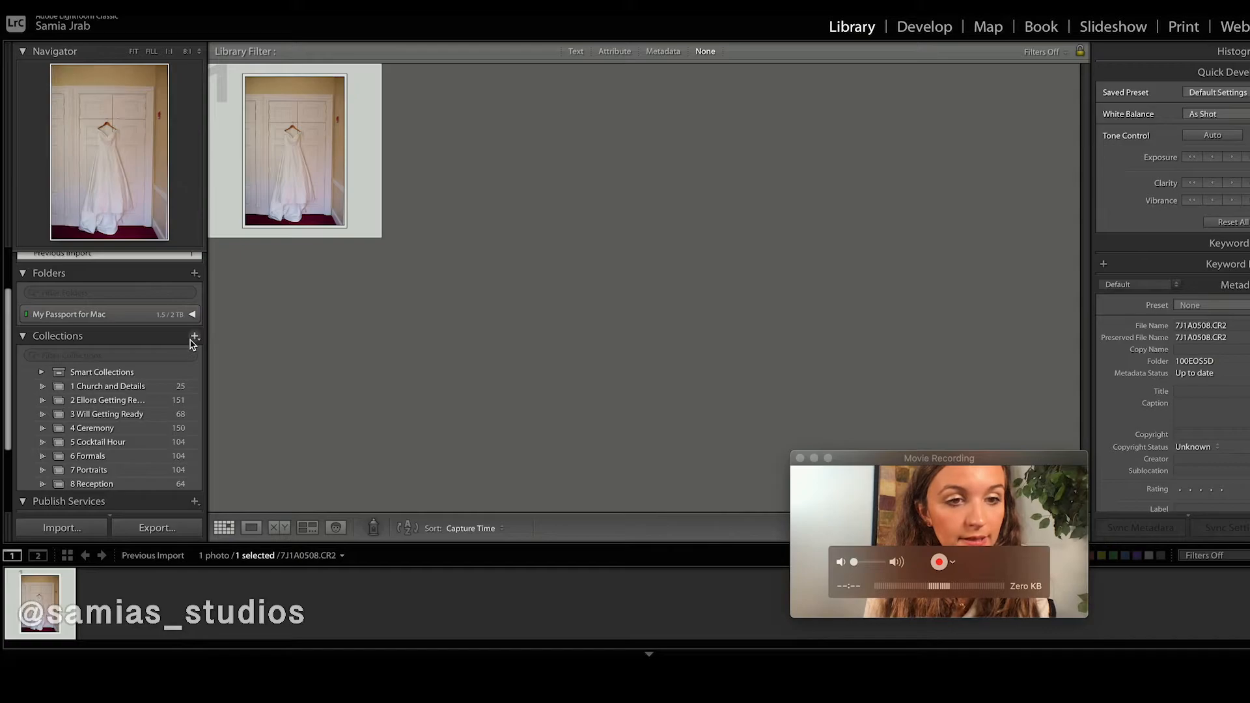
{"action": "left_click", "coordinate": [193, 338]}
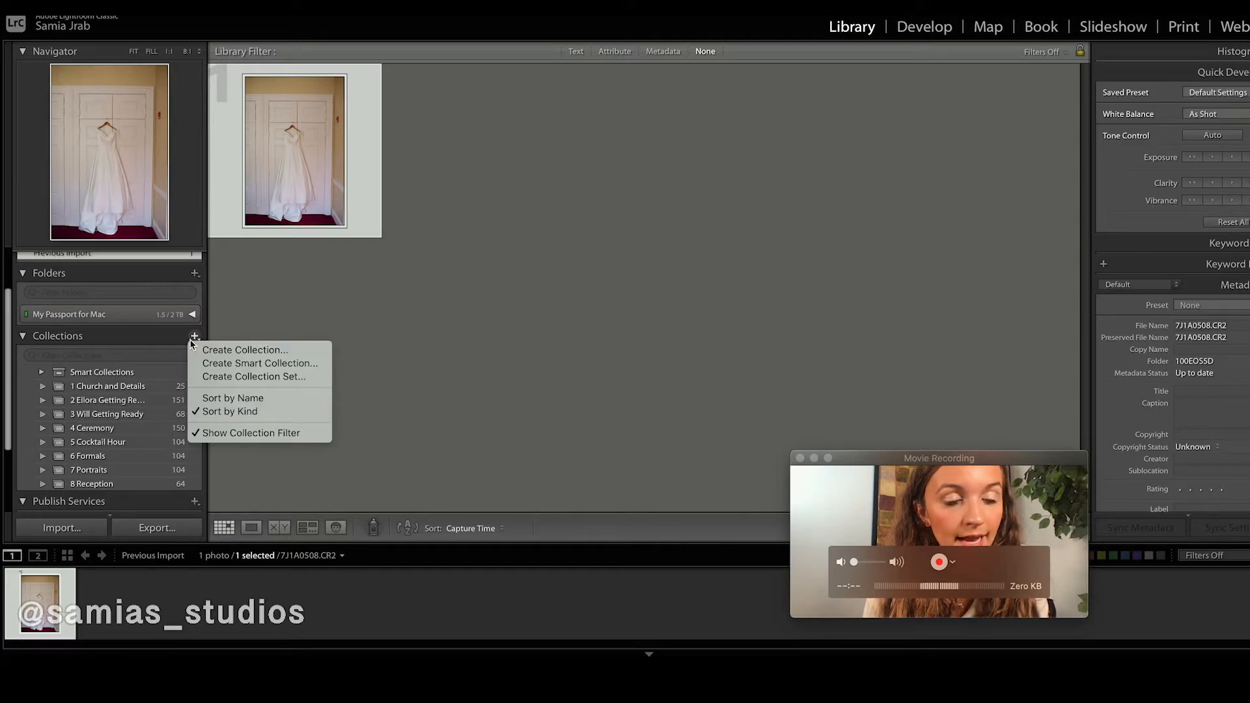
{"action": "left_click", "coordinate": [225, 349]}
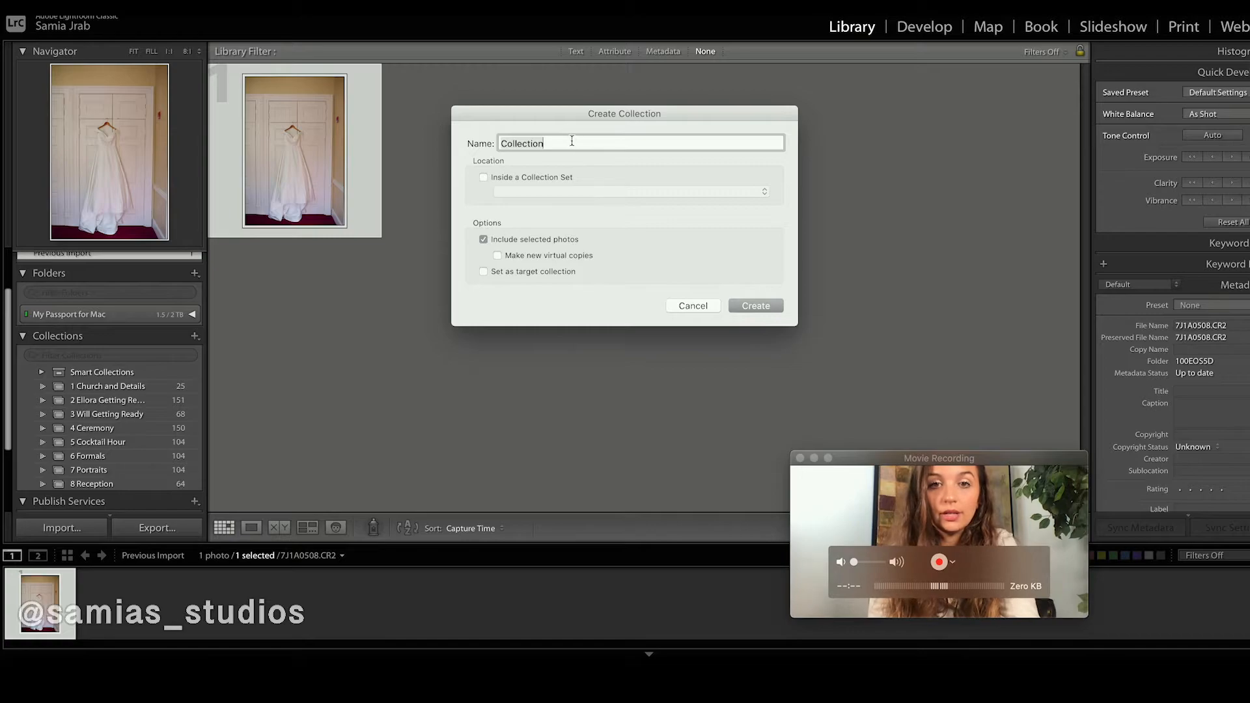
{"action": "type", "text": "11 youtube"}
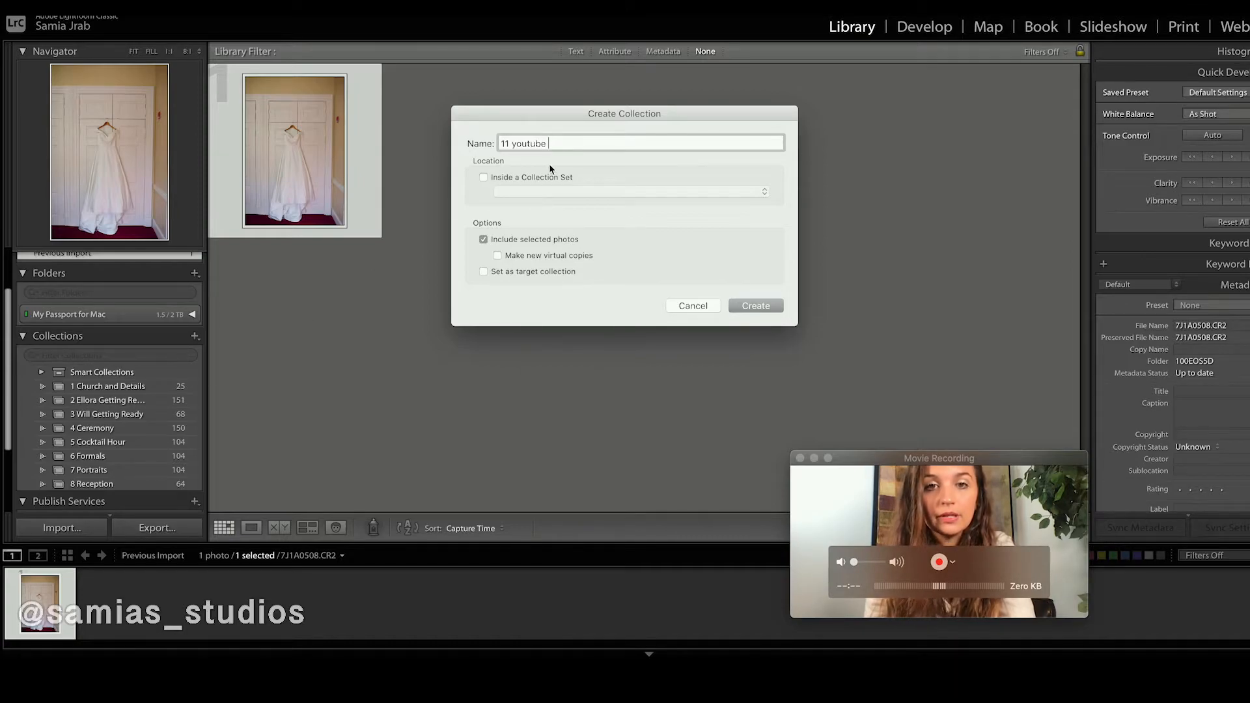
{"action": "left_click", "coordinate": [746, 304]}
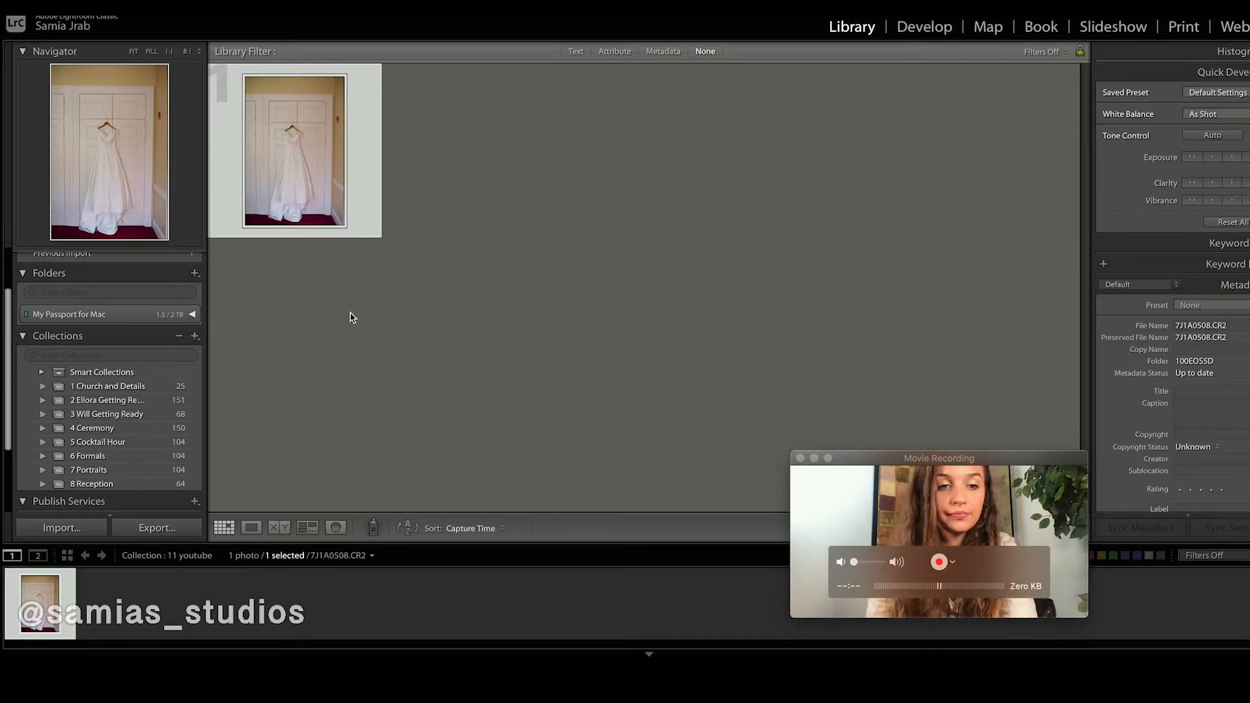
- Remove the dress photo from the 11 youtube collection
{"action": "left_click", "coordinate": [156, 589]}
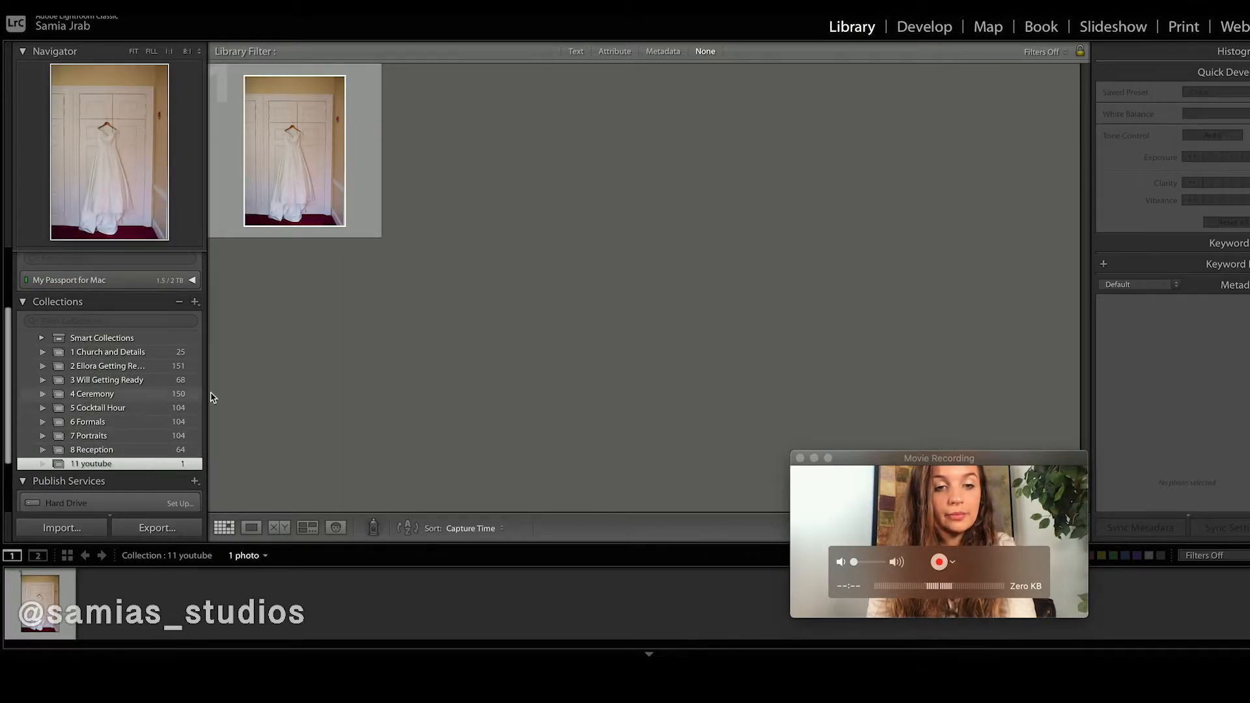
{"action": "left_click", "coordinate": [349, 209]}
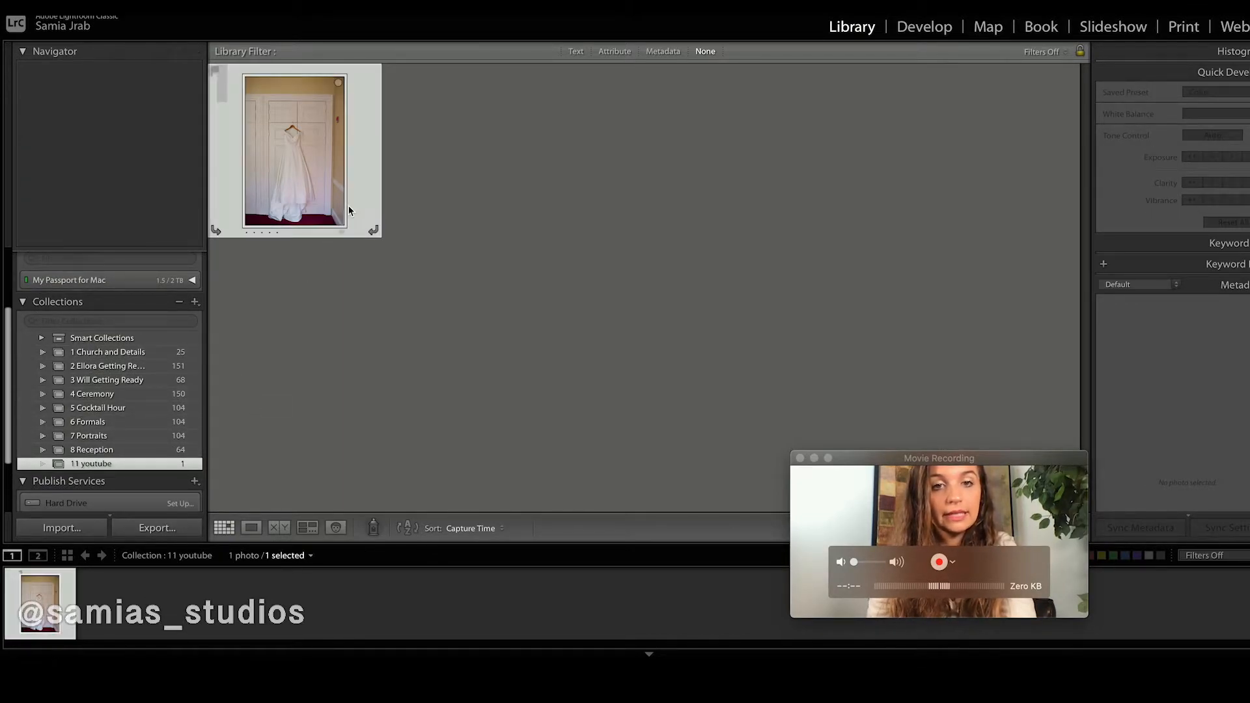
{"action": "key", "text": "Delete"}
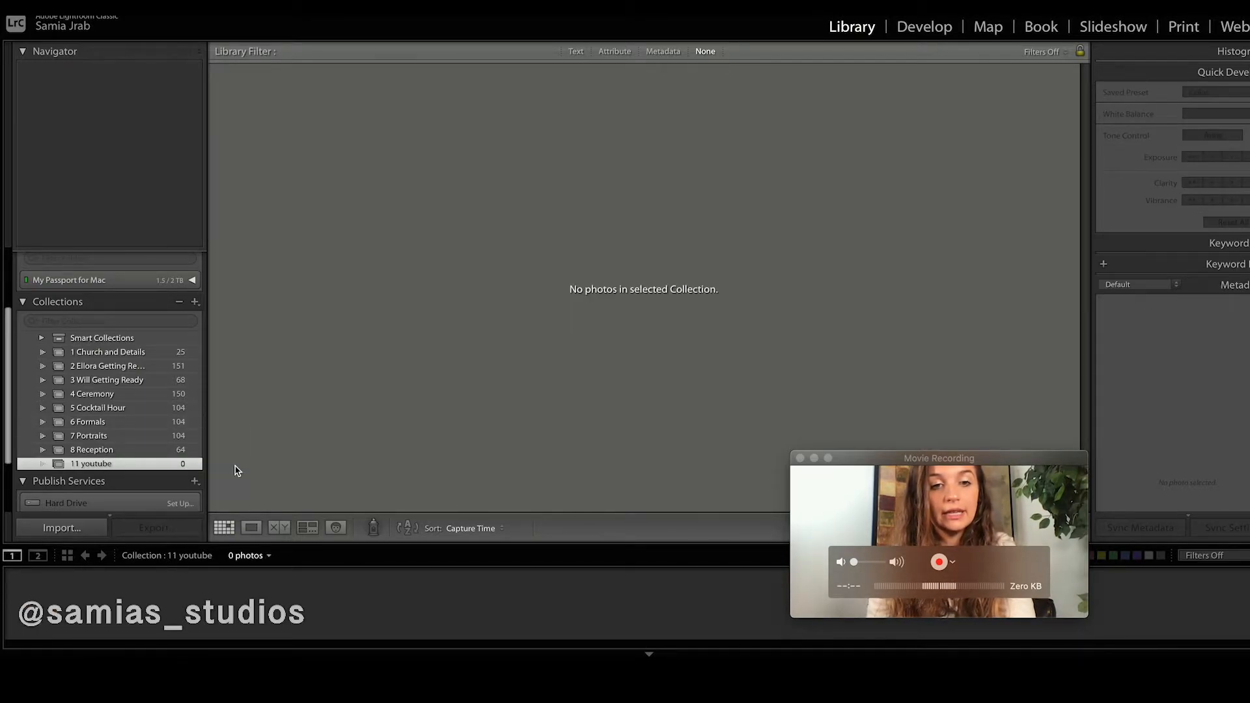
- Show the Previous Import source and add its dress photo to the 11 youtube and 5 Cocktail Hour collections
{"action": "left_click", "coordinate": [144, 569]}
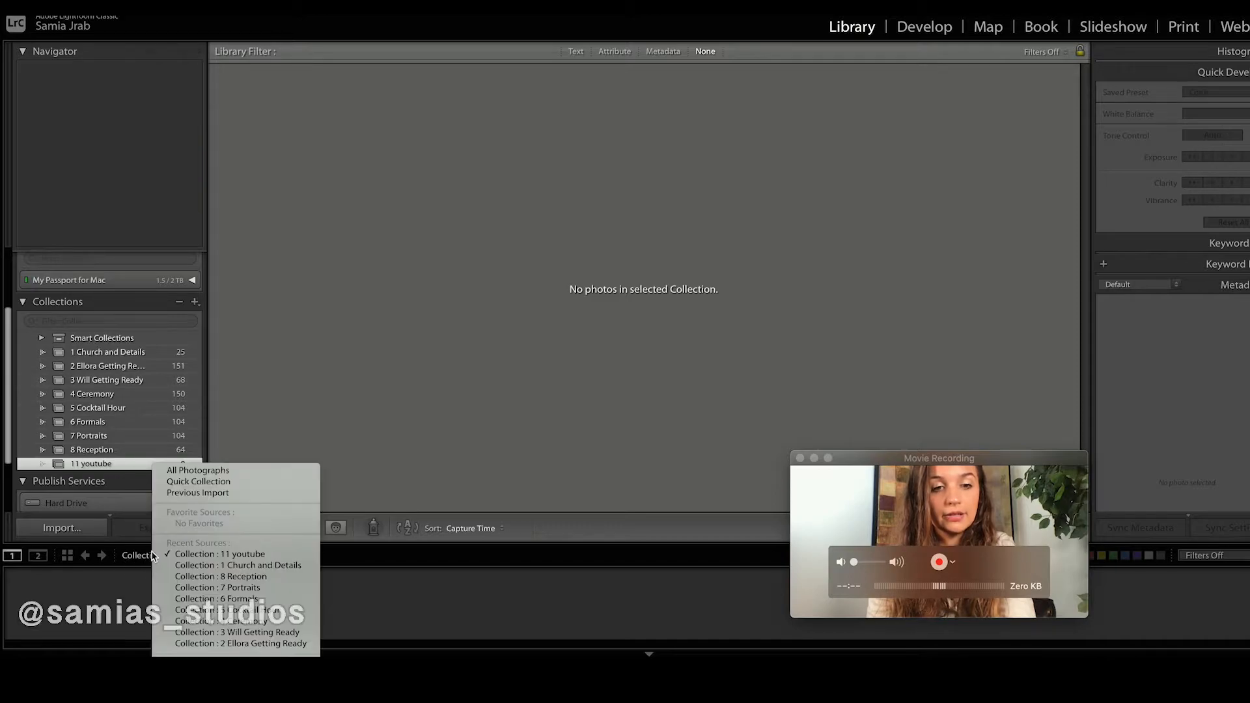
{"action": "left_click", "coordinate": [171, 494]}
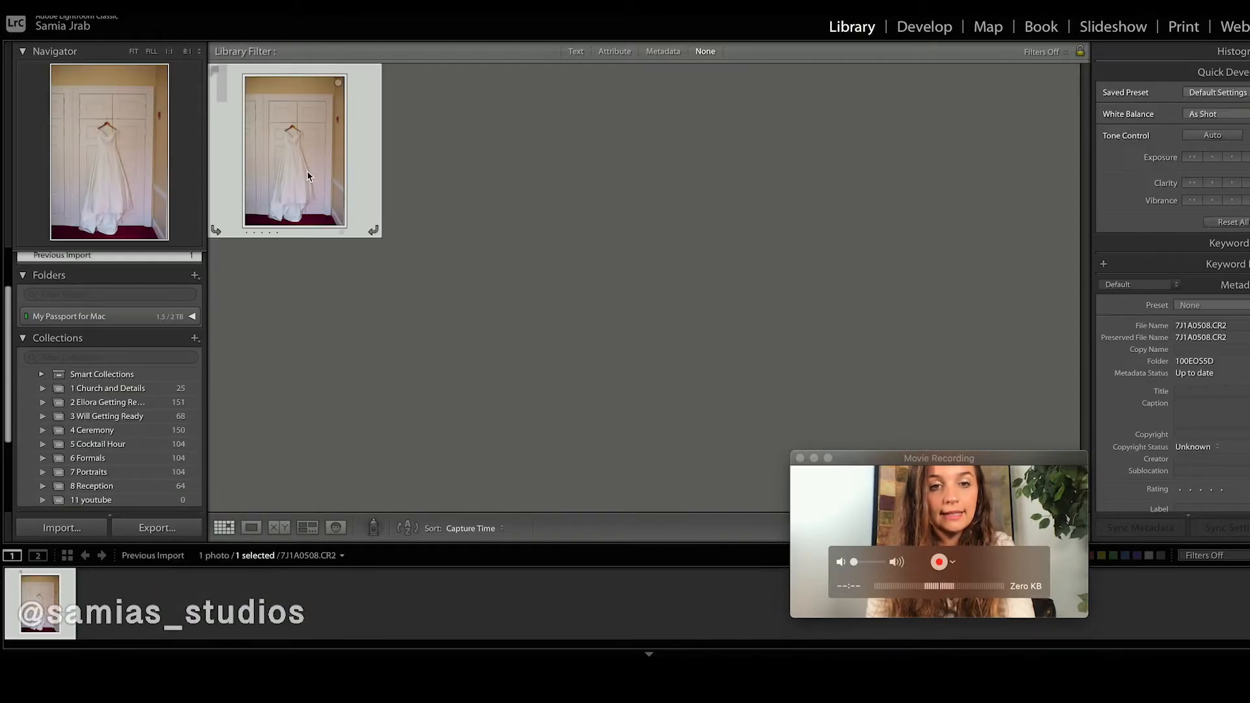
{"action": "scroll", "coordinate": [149, 423], "scroll_direction": "down", "scroll_amount": 3}
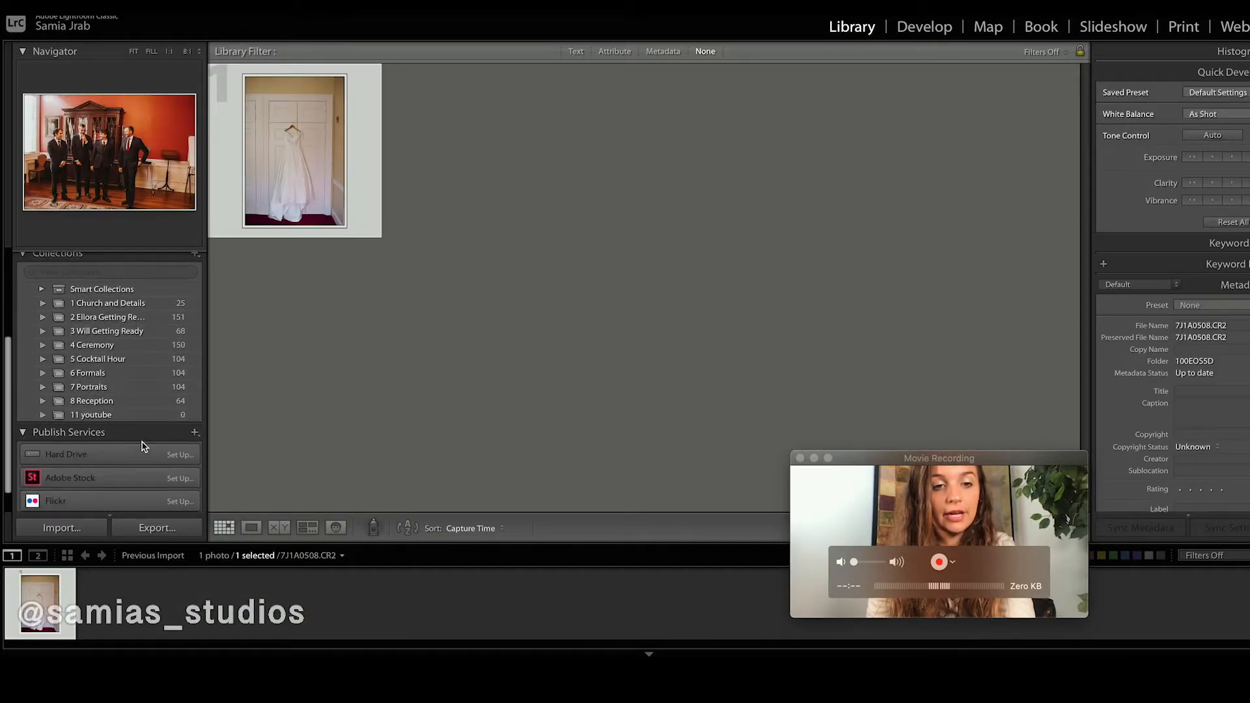
{"action": "left_click_drag", "start_coordinate": [314, 151], "coordinate": [160, 415]}
{"action": "left_click_drag", "start_coordinate": [270, 165], "coordinate": [139, 358]}
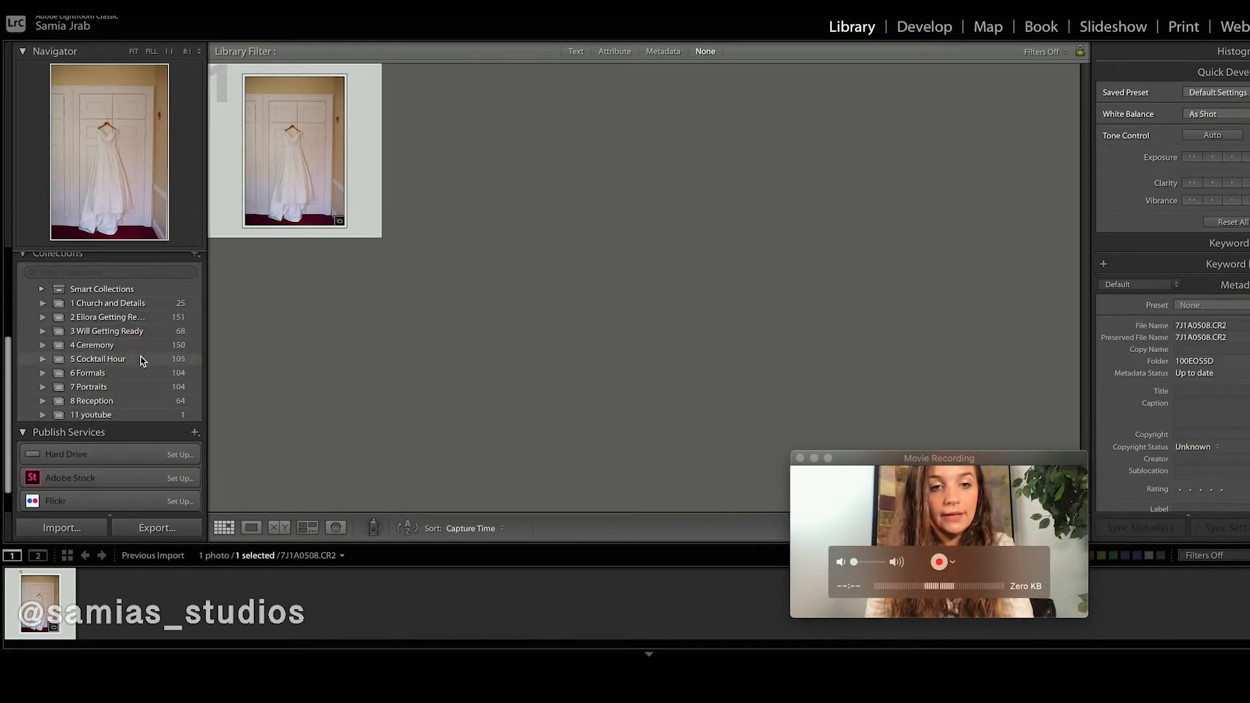
- Switch to the Develop module, show the 1 Church and Details collection and reset the edits on the church photo 7J1A0495.CR2
{"action": "left_click", "coordinate": [106, 416]}
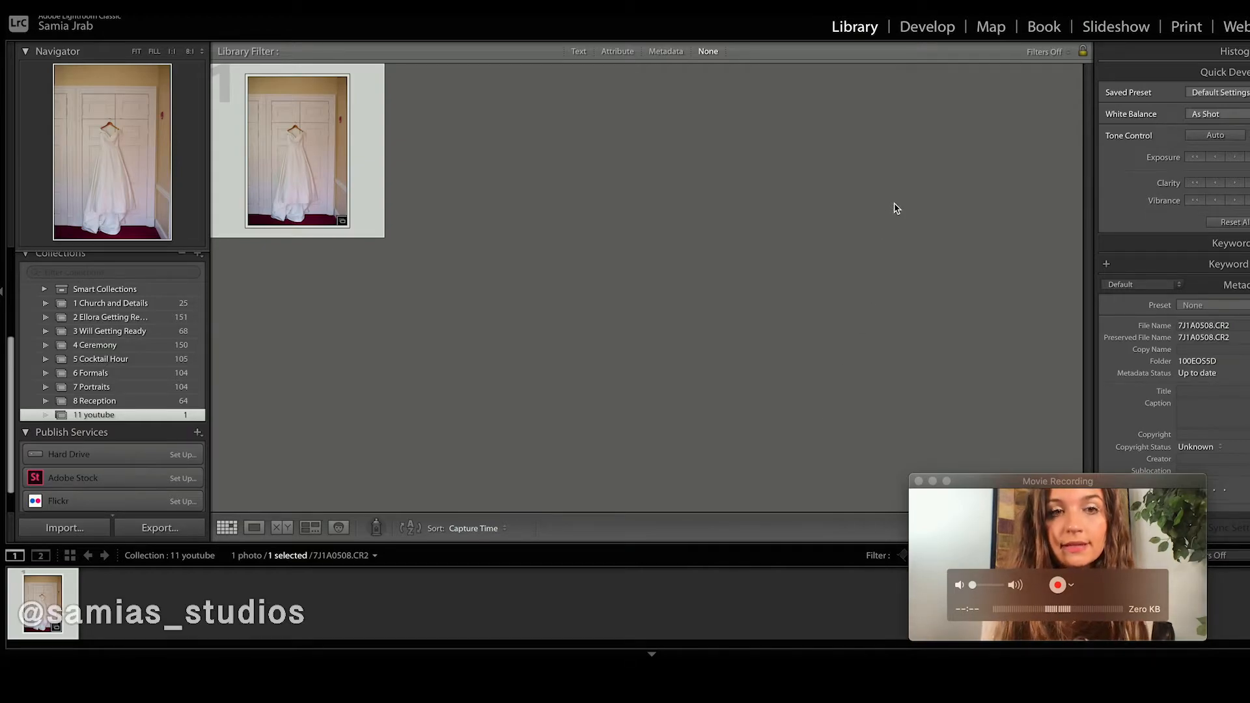
{"action": "left_click", "coordinate": [937, 28]}
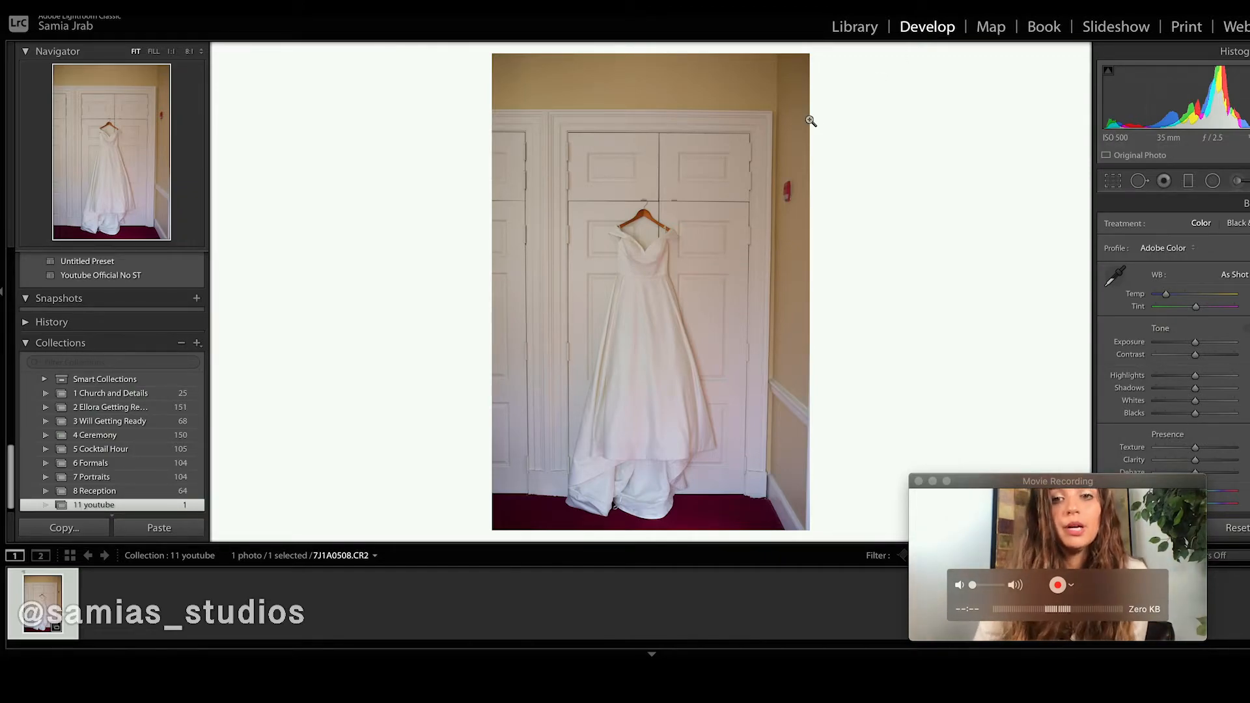
{"action": "left_click", "coordinate": [168, 394]}
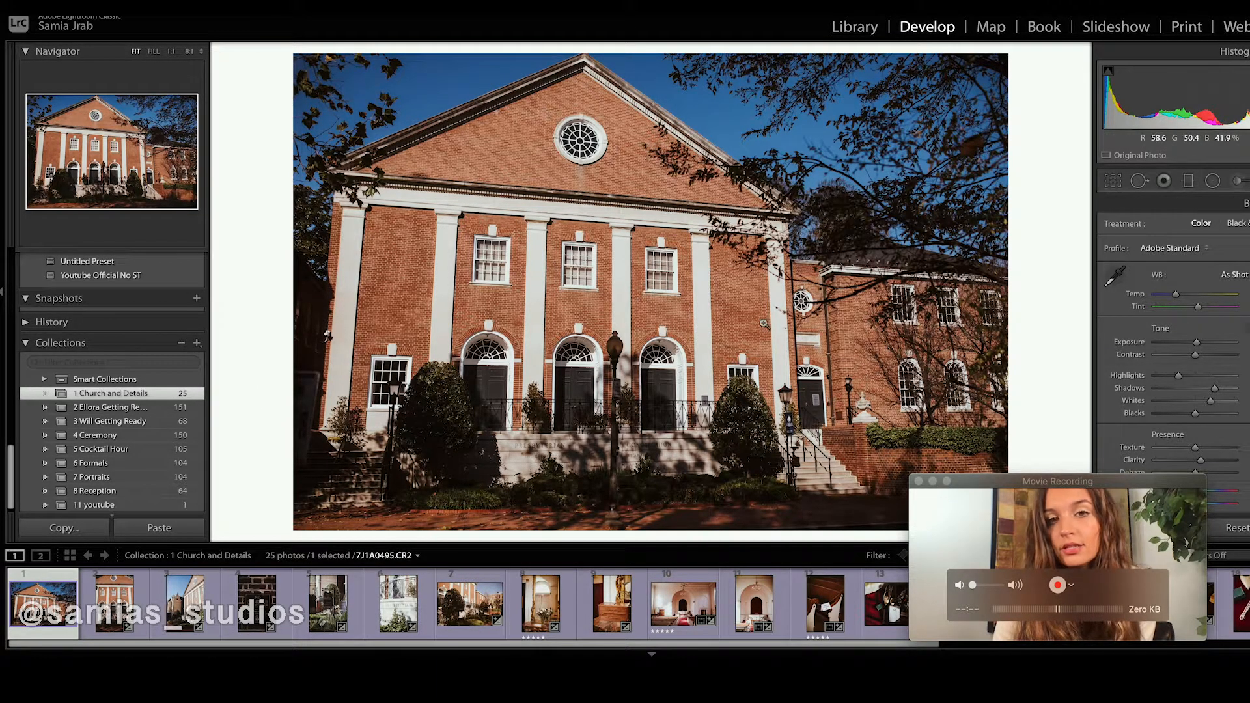
{"action": "left_click", "coordinate": [1230, 526]}
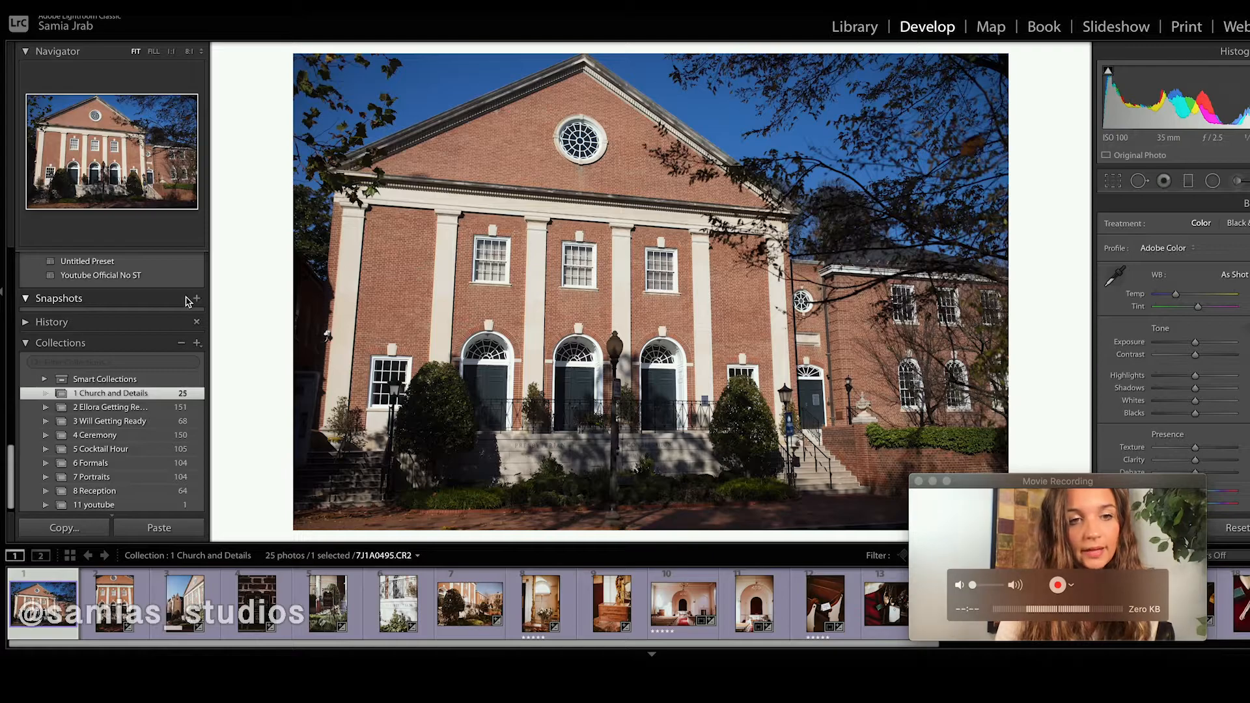
- Collapse the Collections list, find the maybeeeee4 preset among the presets and apply it to the church photo
{"action": "scroll", "coordinate": [188, 300], "scroll_direction": "up", "scroll_amount": 10}
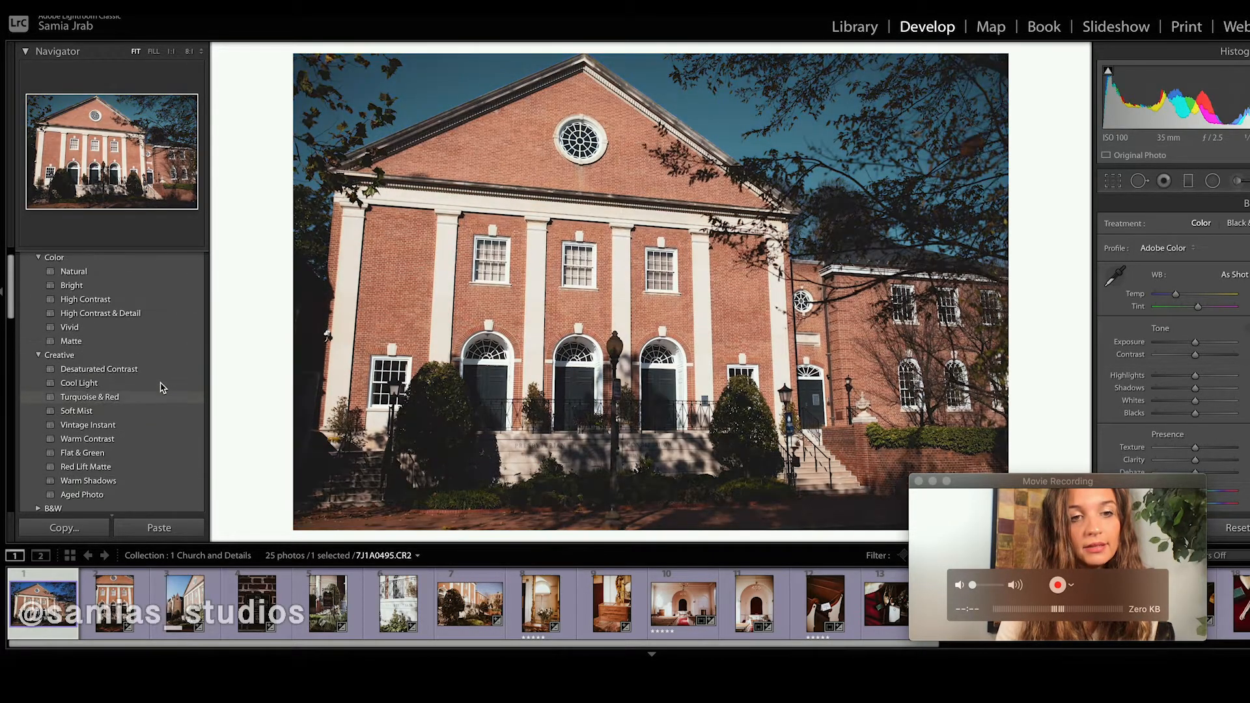
{"action": "scroll", "coordinate": [163, 388], "scroll_direction": "up", "scroll_amount": 2}
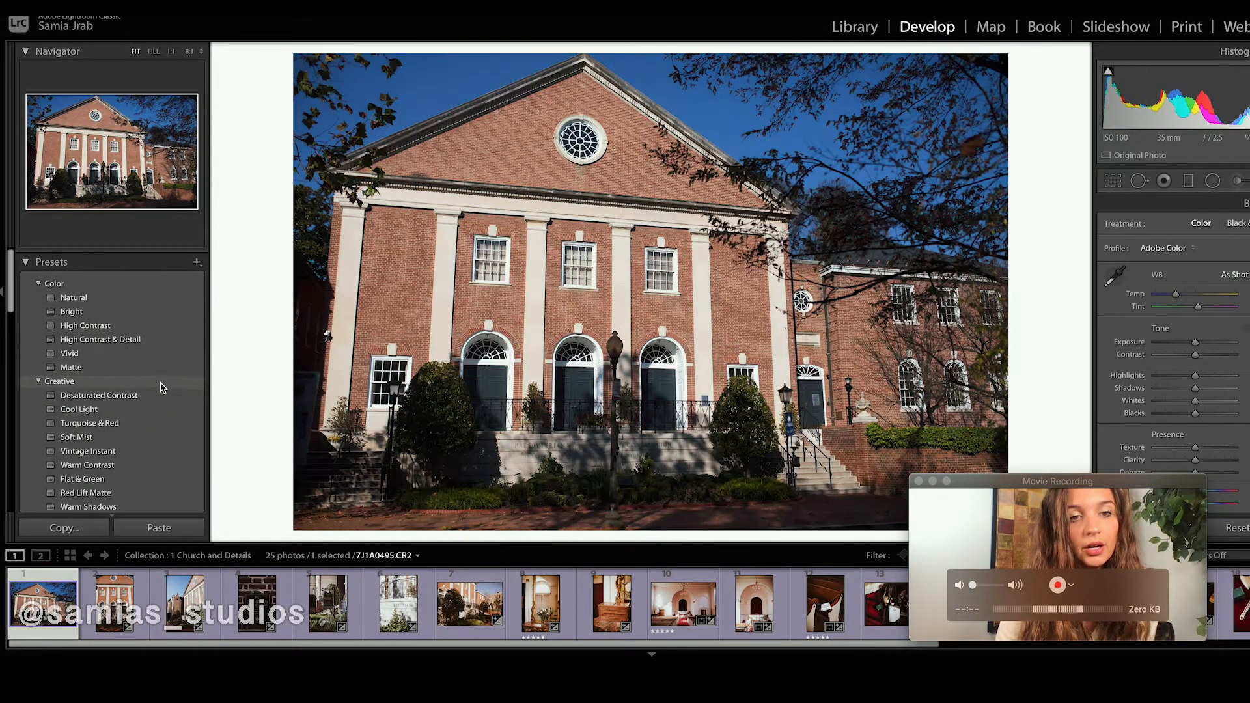
{"action": "left_click", "coordinate": [26, 259]}
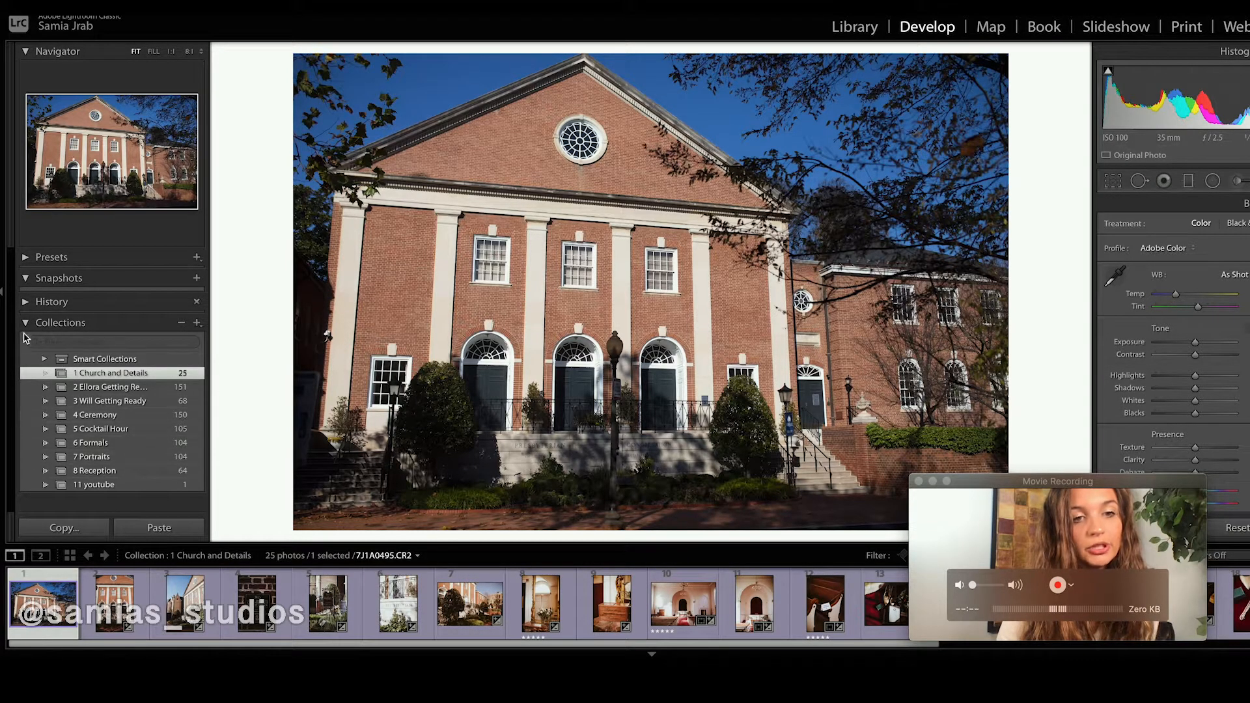
{"action": "left_click", "coordinate": [26, 323]}
{"action": "left_click", "coordinate": [25, 257]}
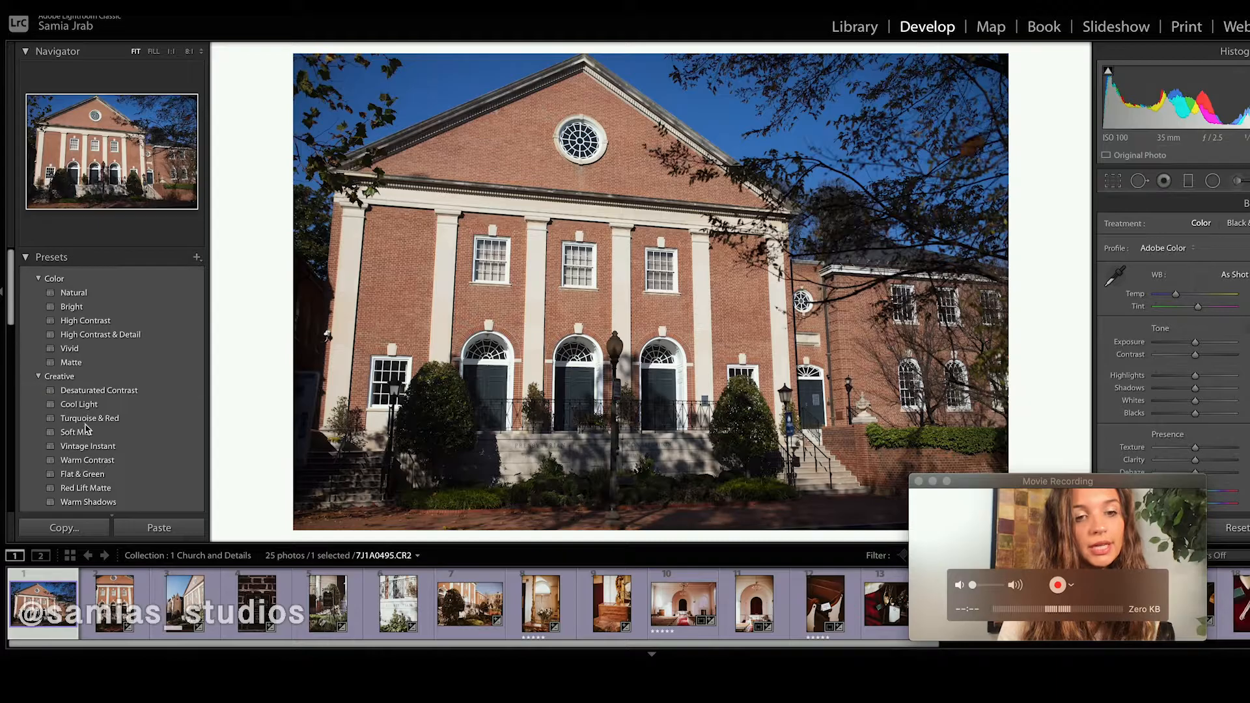
{"action": "scroll", "coordinate": [98, 436], "scroll_direction": "down", "scroll_amount": 5}
{"action": "scroll", "coordinate": [97, 436], "scroll_direction": "down", "scroll_amount": 5}
{"action": "scroll", "coordinate": [101, 435], "scroll_direction": "up", "scroll_amount": 1}
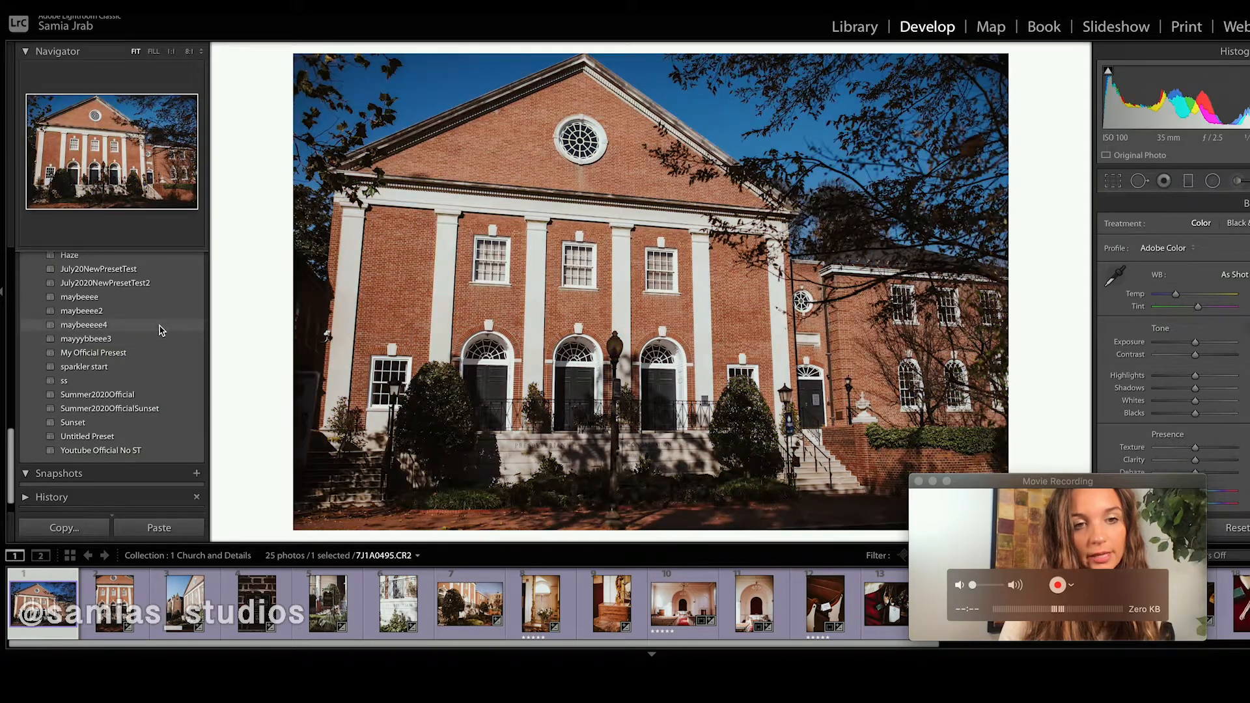
{"action": "left_click", "coordinate": [161, 330]}
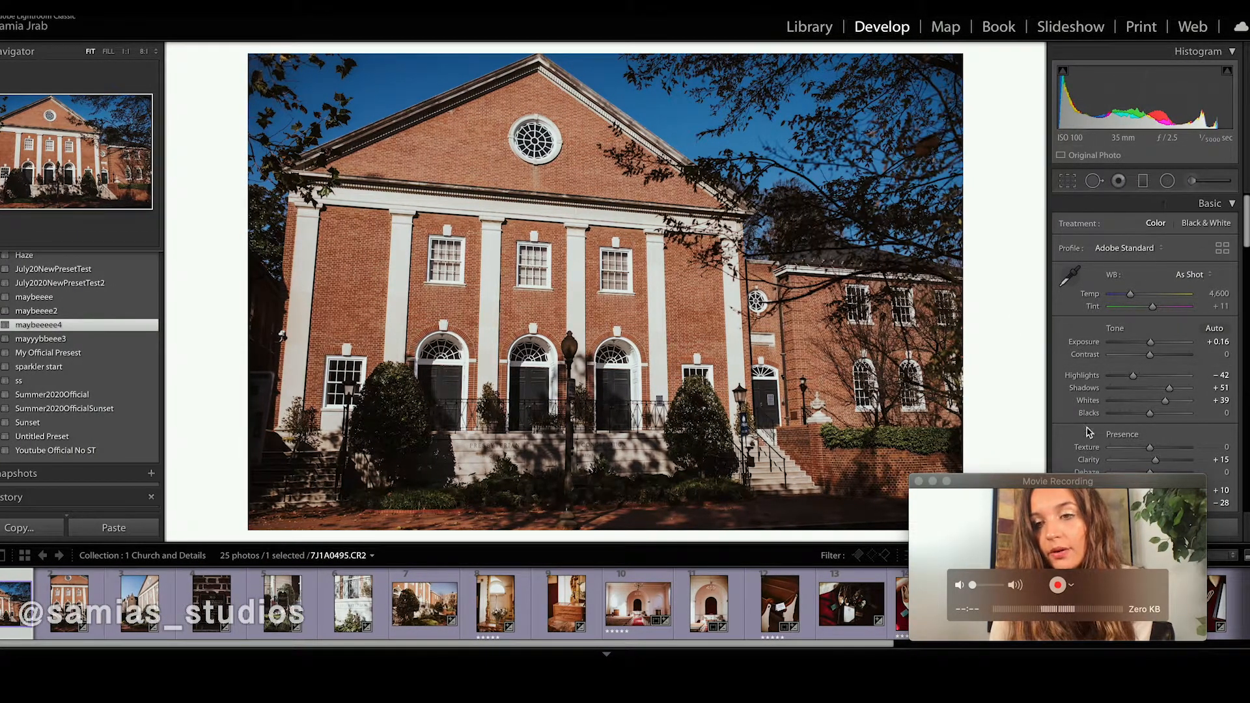
- Collapse all develop adjustment sections from Basic through Calibration
{"action": "left_click", "coordinate": [1232, 205]}
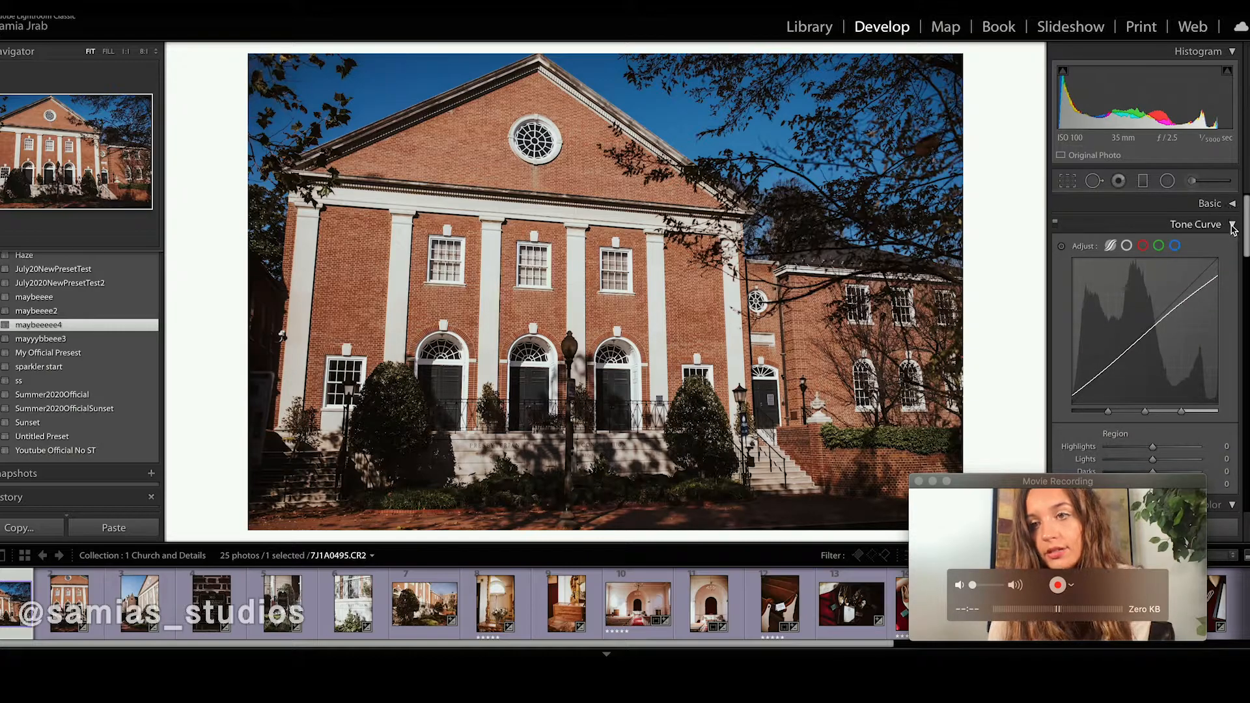
{"action": "left_click", "coordinate": [1232, 226]}
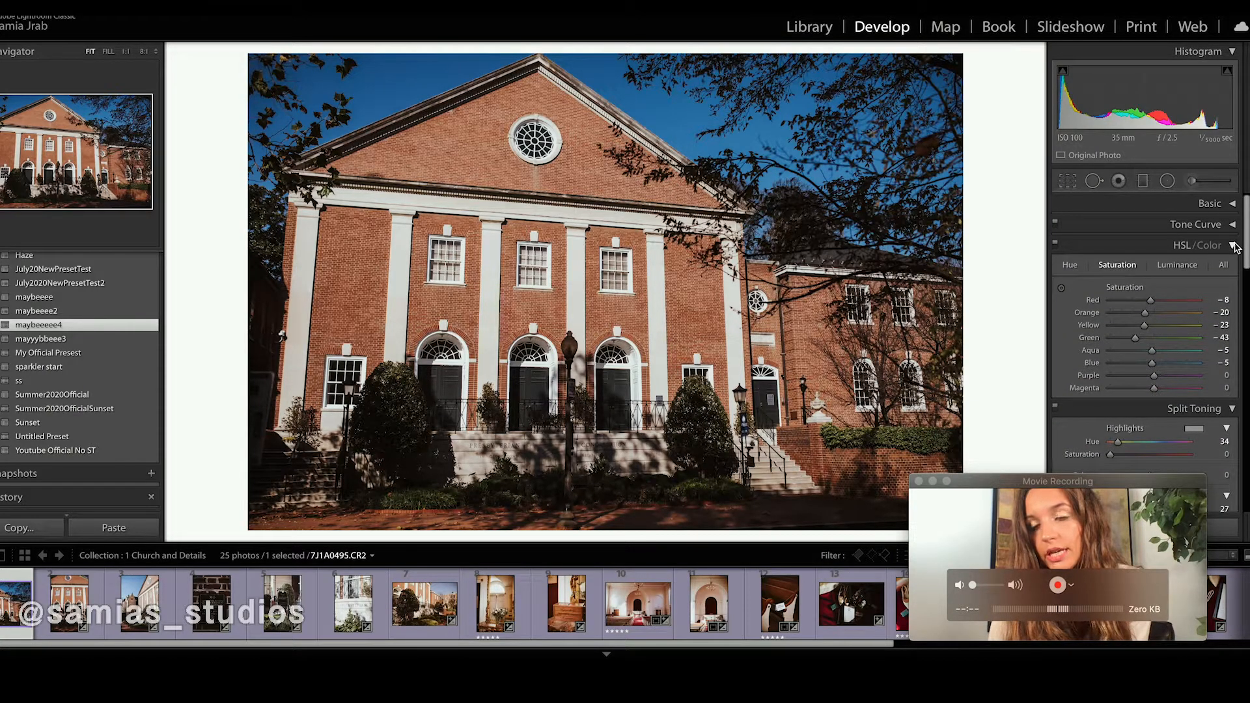
{"action": "left_click", "coordinate": [1233, 245]}
{"action": "left_click", "coordinate": [1232, 265]}
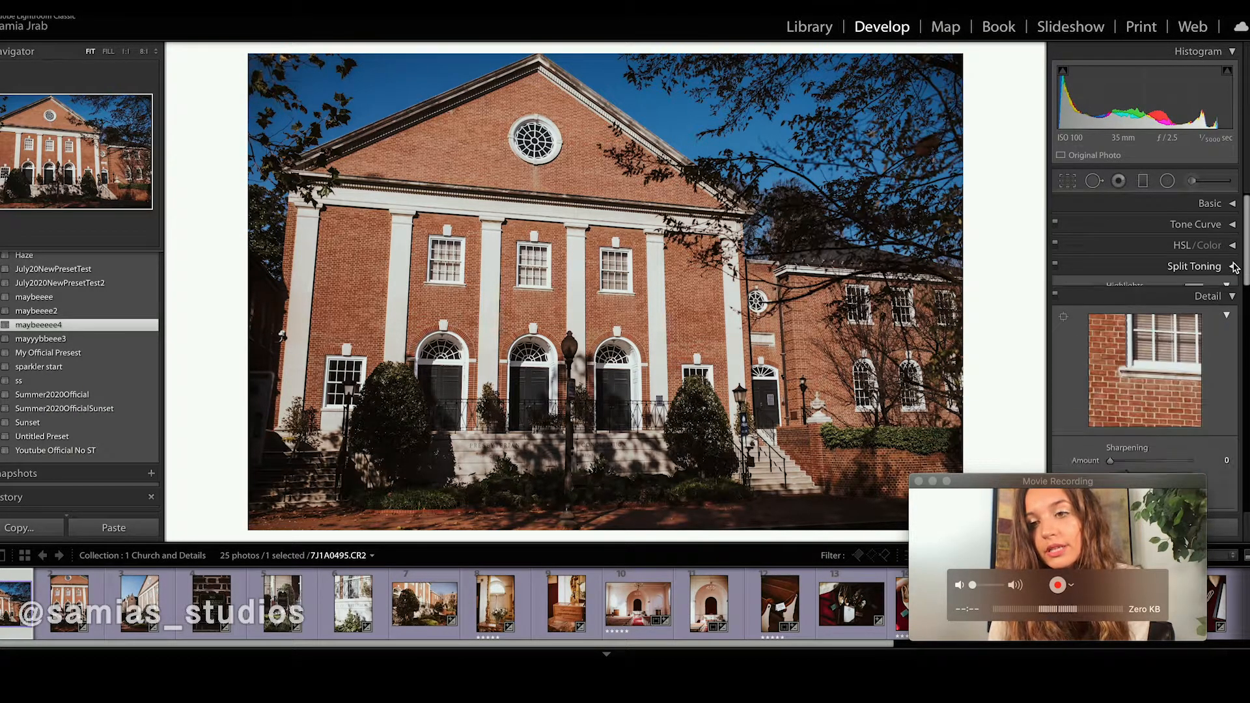
{"action": "left_click", "coordinate": [1232, 287]}
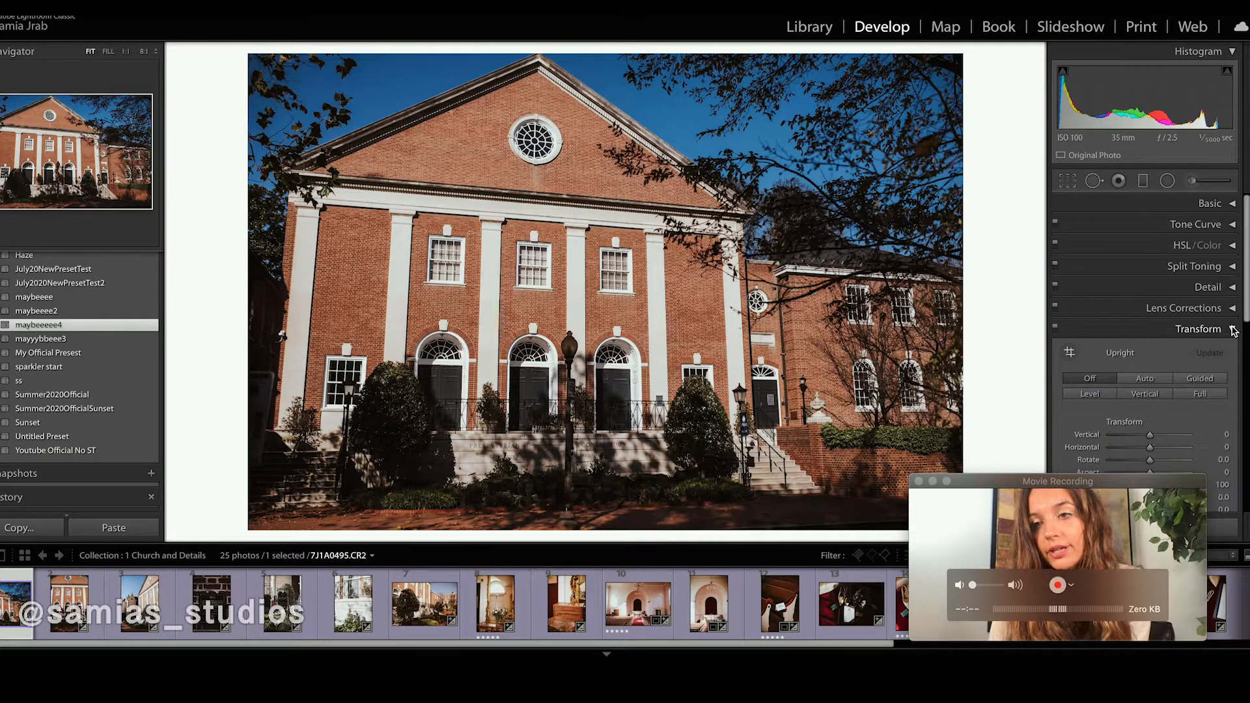
{"action": "left_click", "coordinate": [1232, 330]}
{"action": "left_click", "coordinate": [1230, 352]}
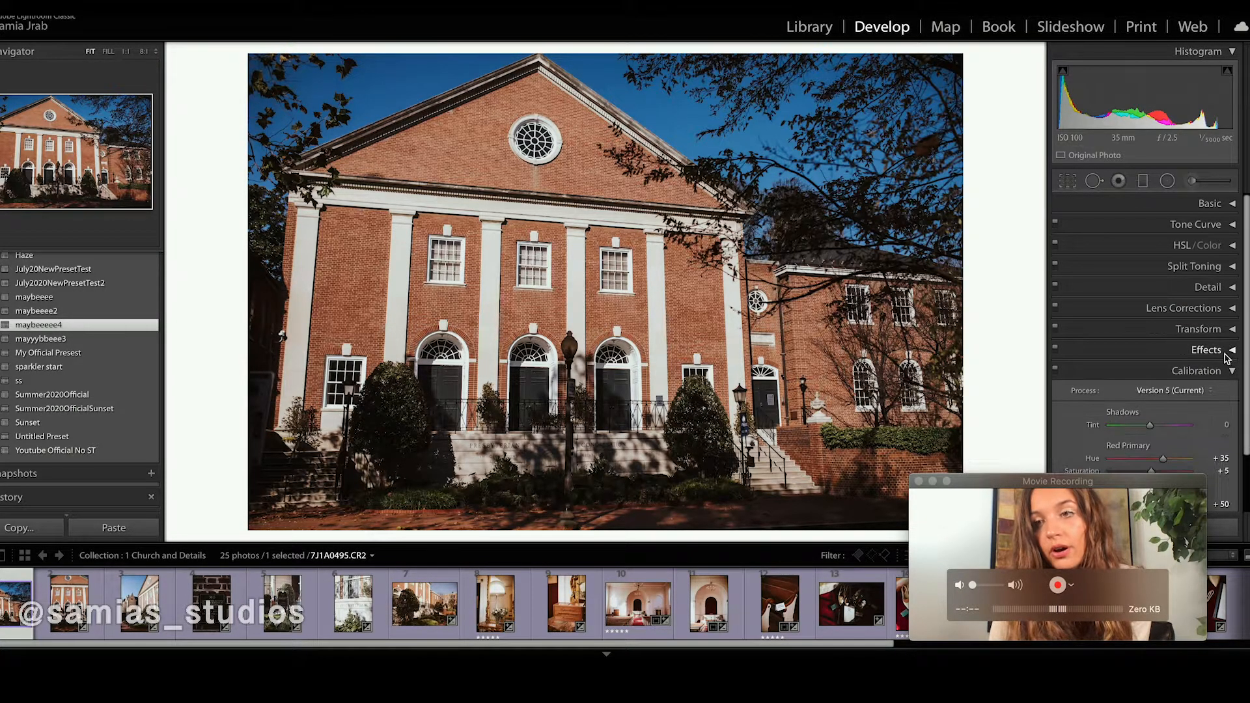
{"action": "left_click", "coordinate": [1233, 372]}
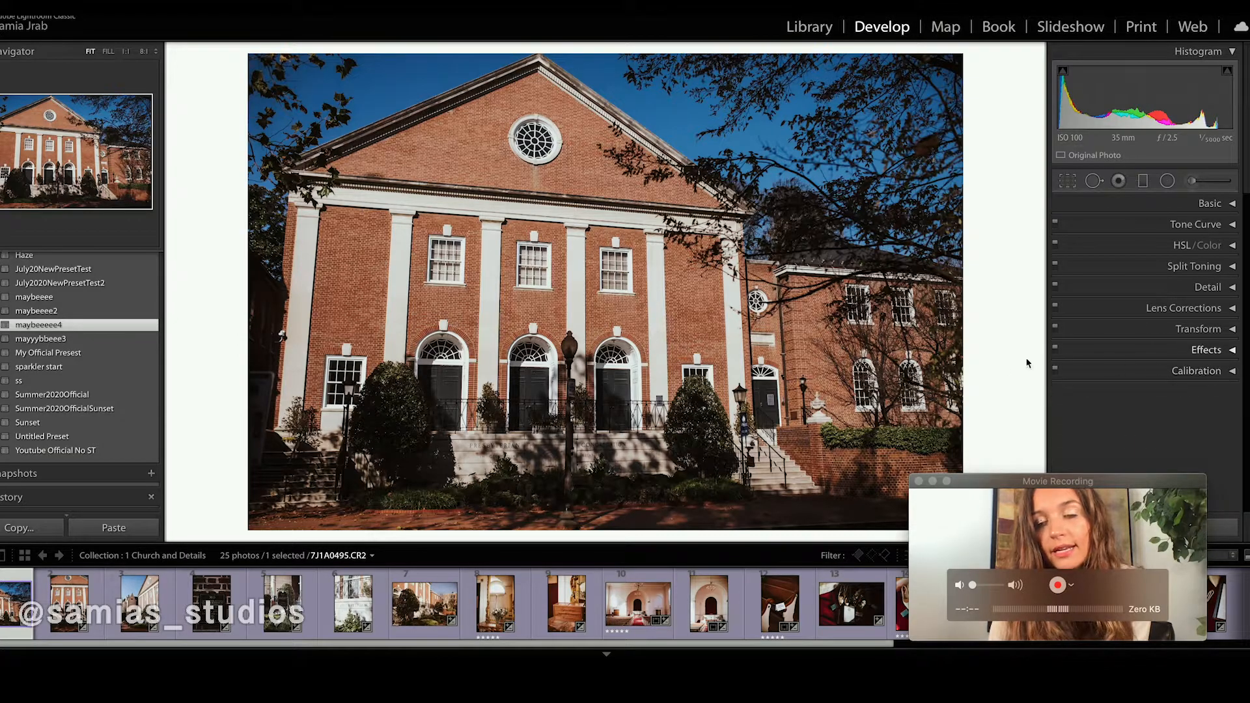
- Expand the Basic adjustments and set the church photo's exposure to -0.45 and vibrance to +100
{"action": "left_click", "coordinate": [1232, 205]}
{"action": "left_click_drag", "start_coordinate": [1150, 341], "coordinate": [1191, 393]}
{"action": "scroll", "coordinate": [1166, 280], "scroll_direction": "down", "scroll_amount": 5}
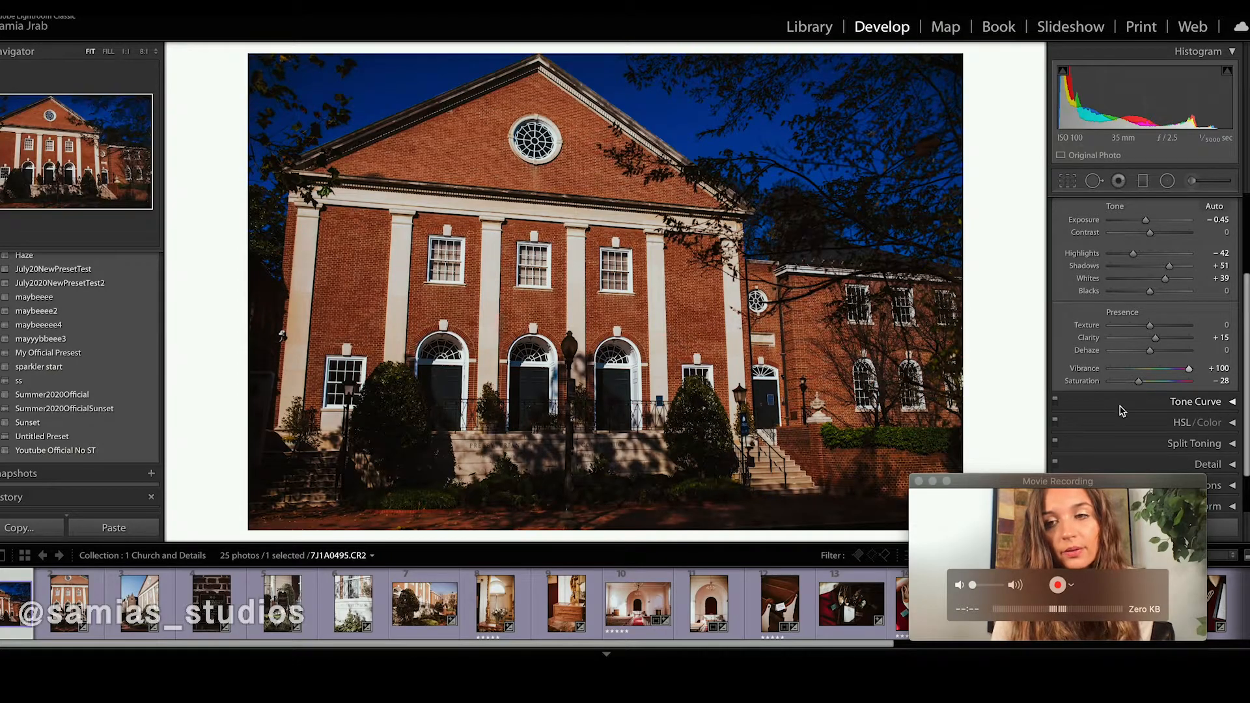
- Raise the church photo's exposure in repeated increments to brighten it strongly
{"action": "scroll", "coordinate": [1121, 411], "scroll_direction": "down", "scroll_amount": 3}
{"action": "key", "text": "equal"}
{"action": "key", "text": "equal"}
{"action": "key", "text": "equal"}
{"action": "key", "text": "equal"}
{"action": "key", "text": "equal"}
{"action": "key", "text": "equal"}
{"action": "key", "text": "equal"}
{"action": "key", "text": "equal"}
{"action": "key", "text": "equal"}
{"action": "key", "text": "equal"}
{"action": "key", "text": "equal"}
{"action": "key", "text": "equal"}
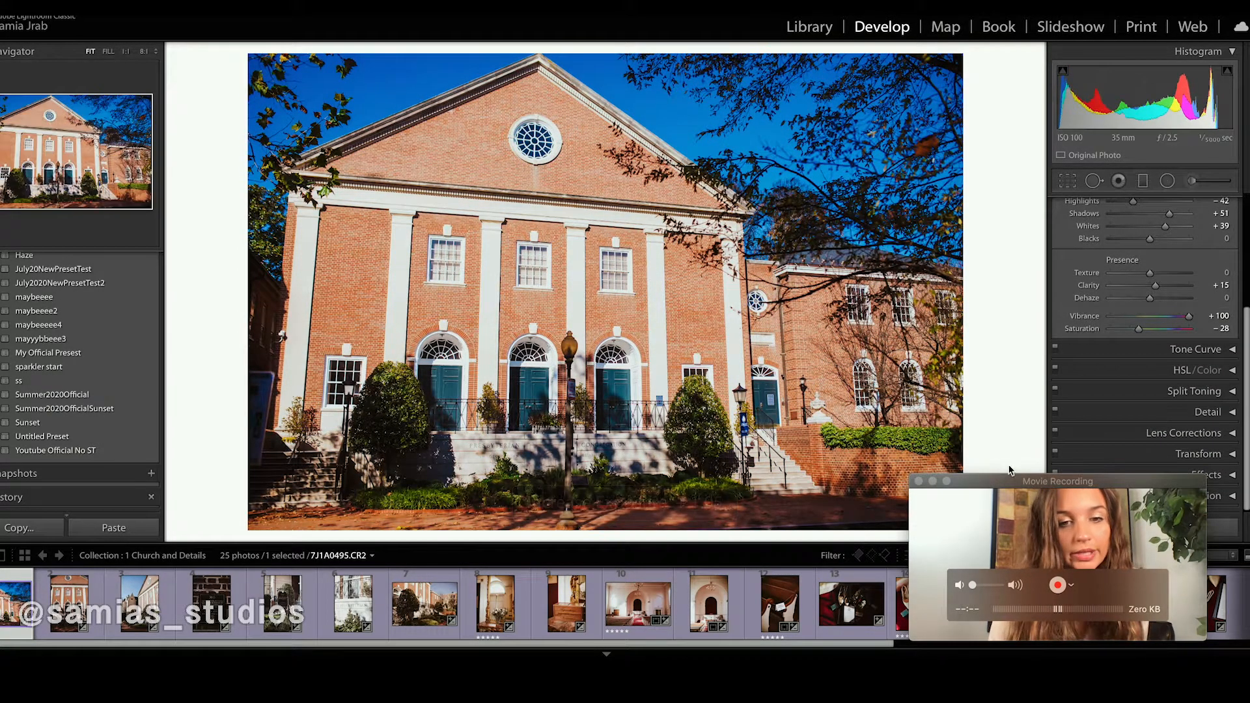
- Reset all edits on the church photo and reapply the maybeeeee4 preset
{"action": "left_click_drag", "start_coordinate": [1079, 495], "coordinate": [170, 26]}
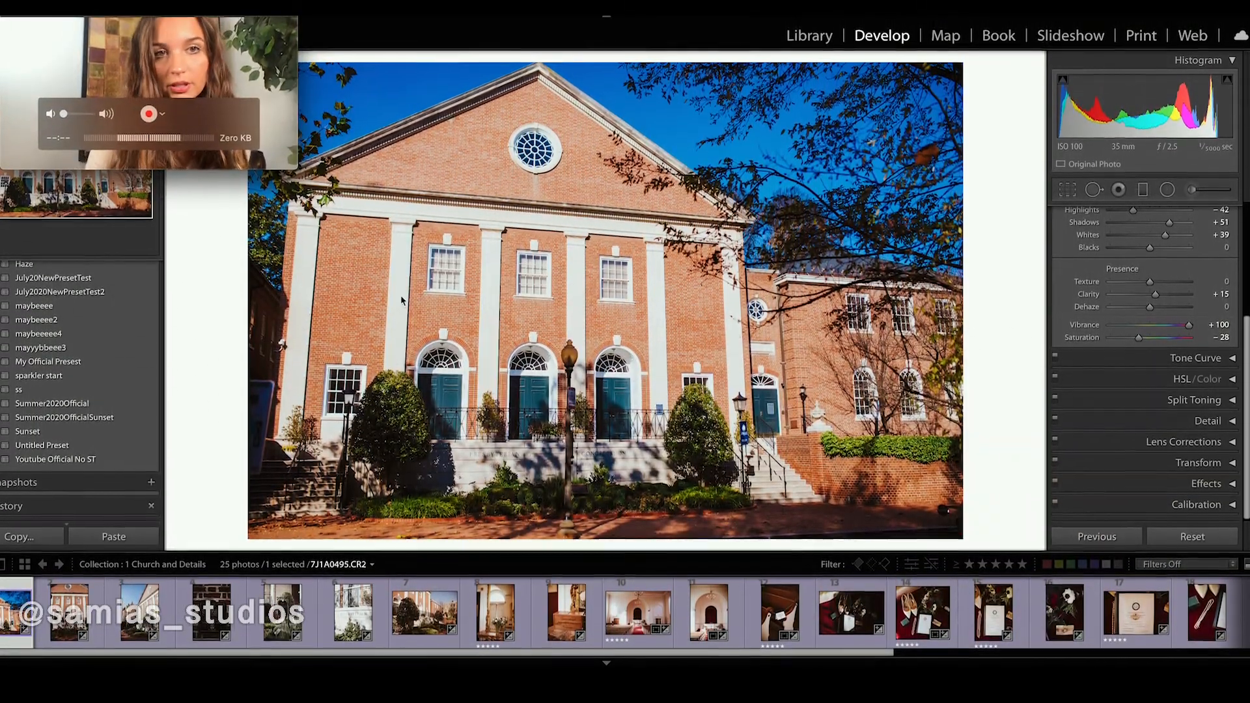
{"action": "left_click", "coordinate": [1192, 537]}
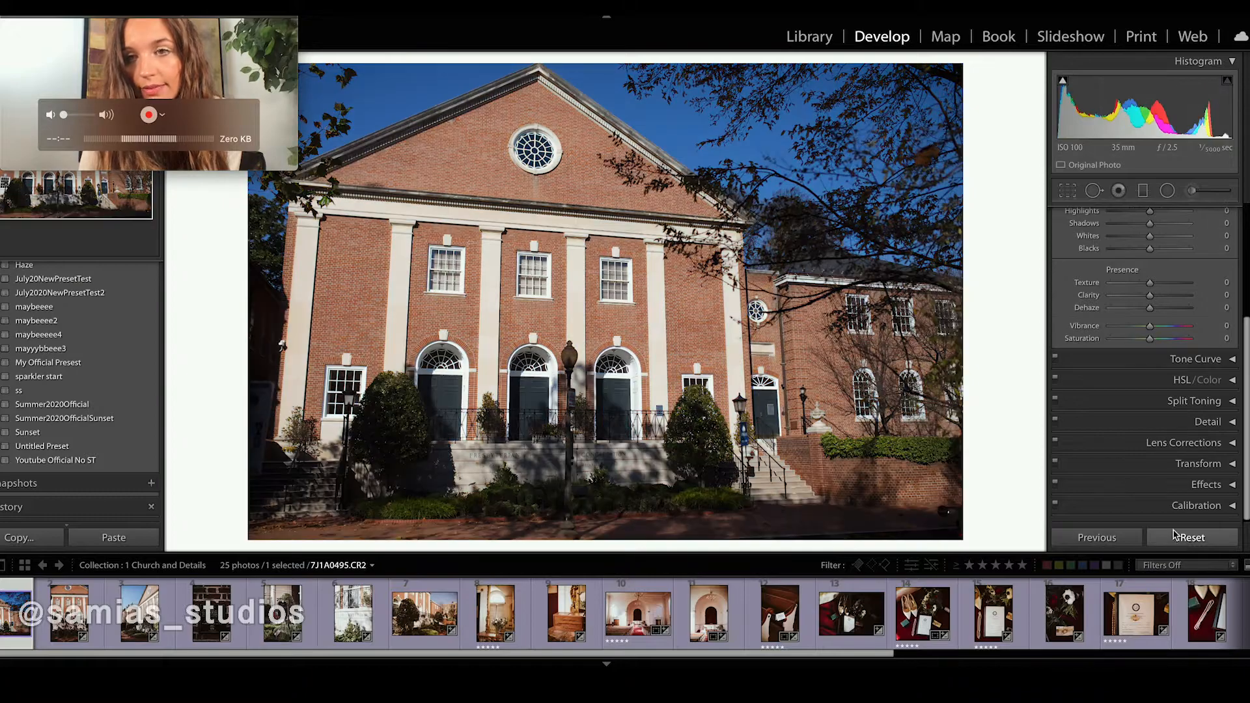
{"action": "left_click", "coordinate": [18, 613]}
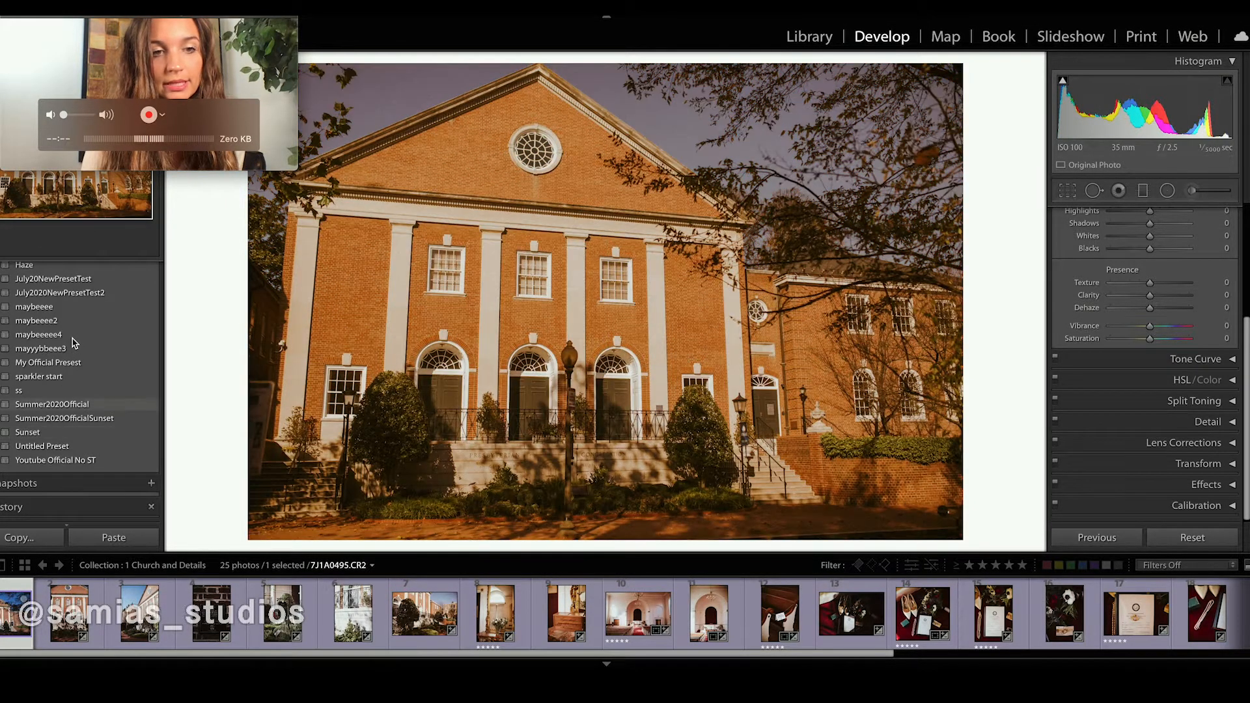
{"action": "left_click", "coordinate": [72, 335]}
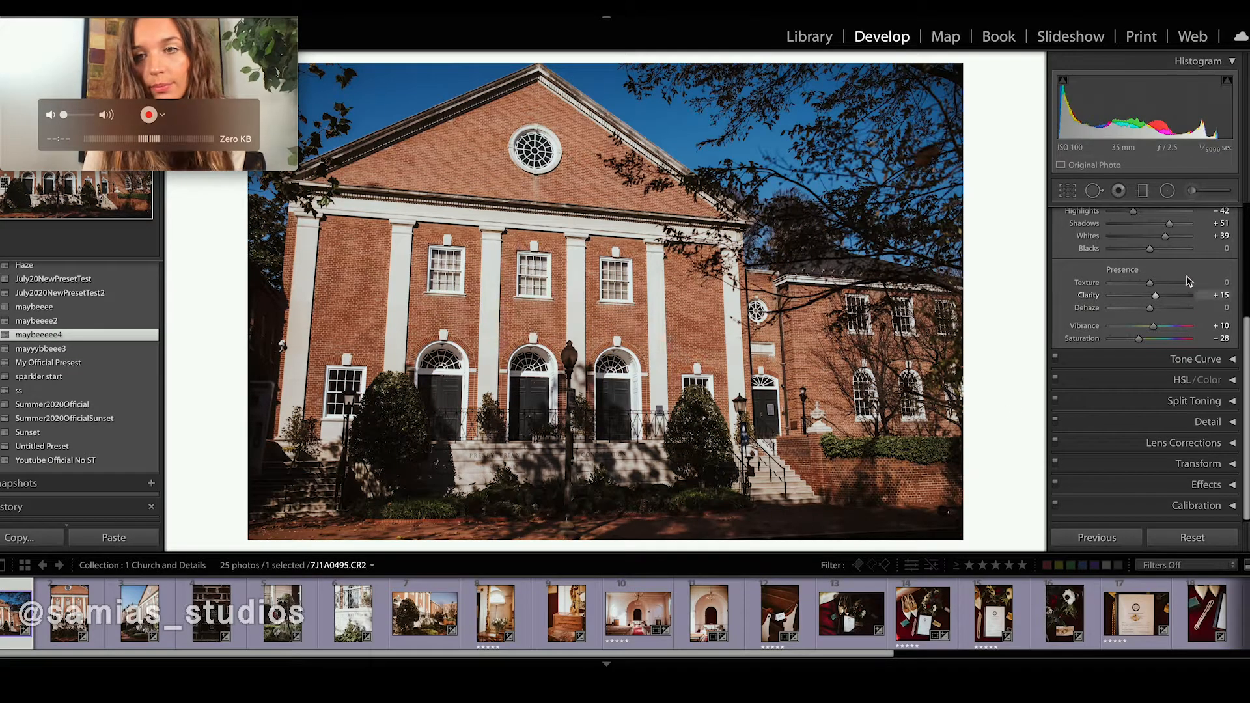
- Set the church photo's exposure to +0.60 and synchronize all its settings across the first seven photos of the collection
{"action": "scroll", "coordinate": [1172, 293], "scroll_direction": "up", "scroll_amount": 5}
{"action": "left_click_drag", "start_coordinate": [1151, 352], "coordinate": [1153, 352]}
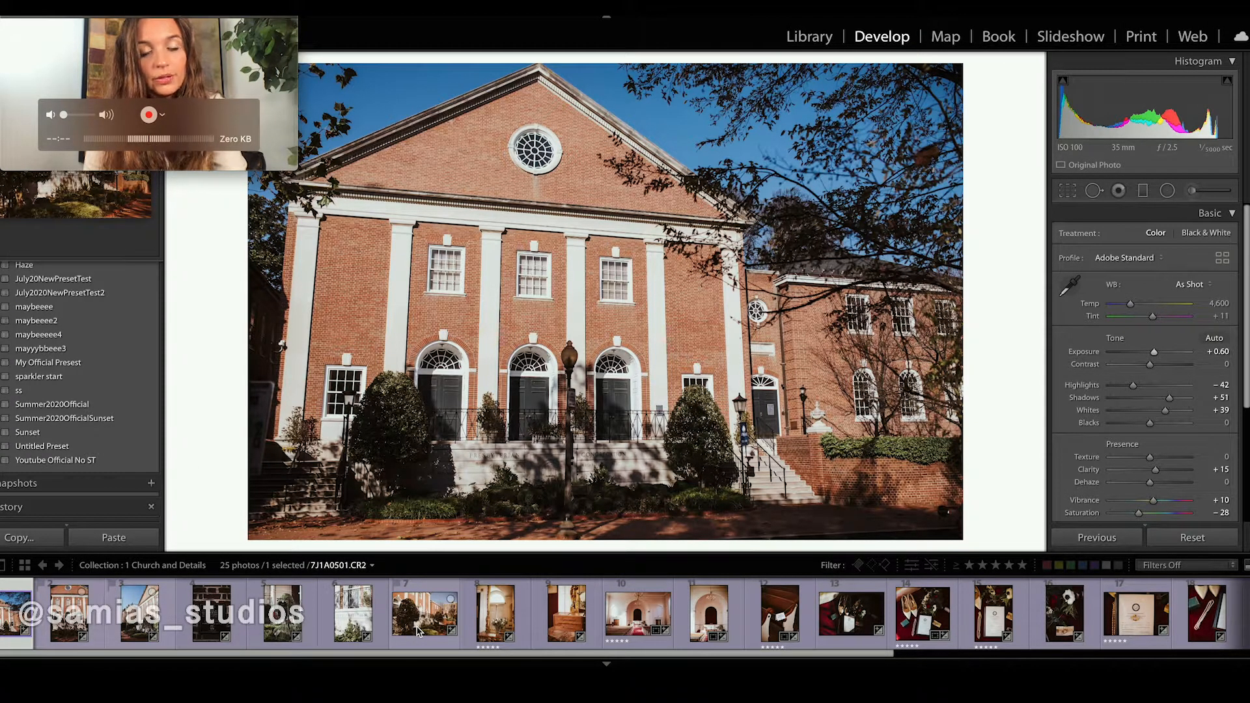
{"action": "left_click", "coordinate": [430, 606], "text": "shift"}
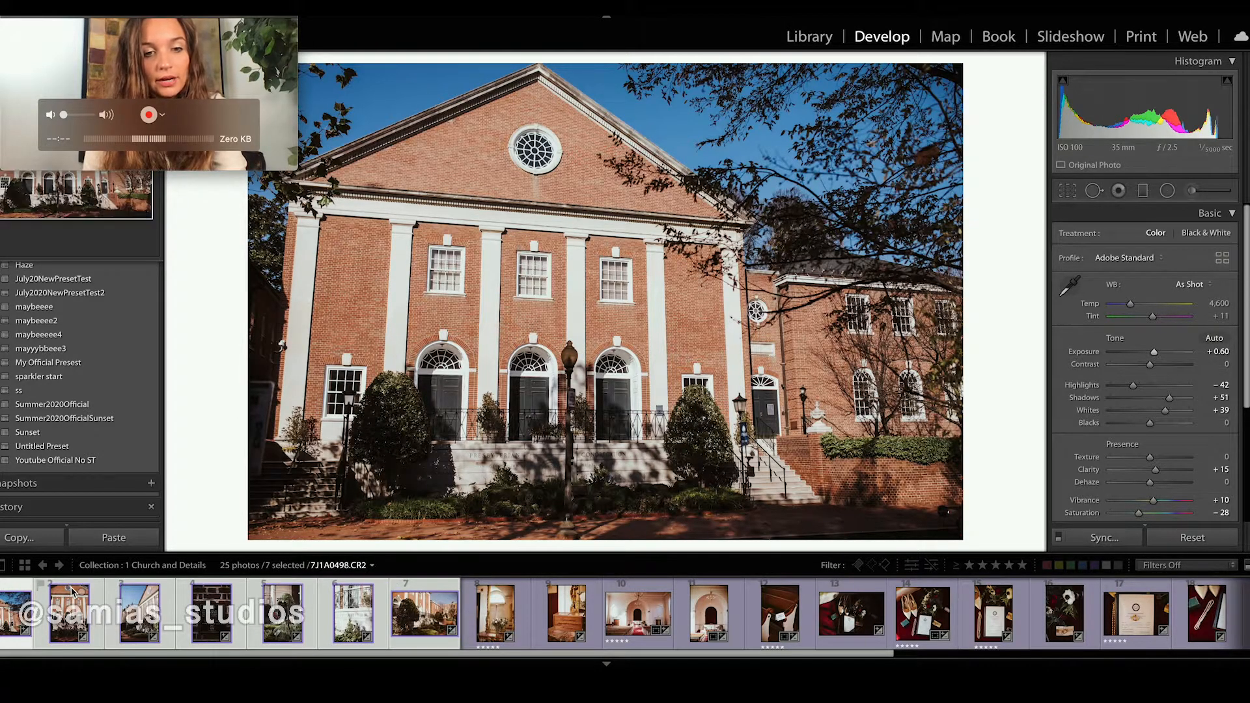
{"action": "left_click", "coordinate": [1102, 539]}
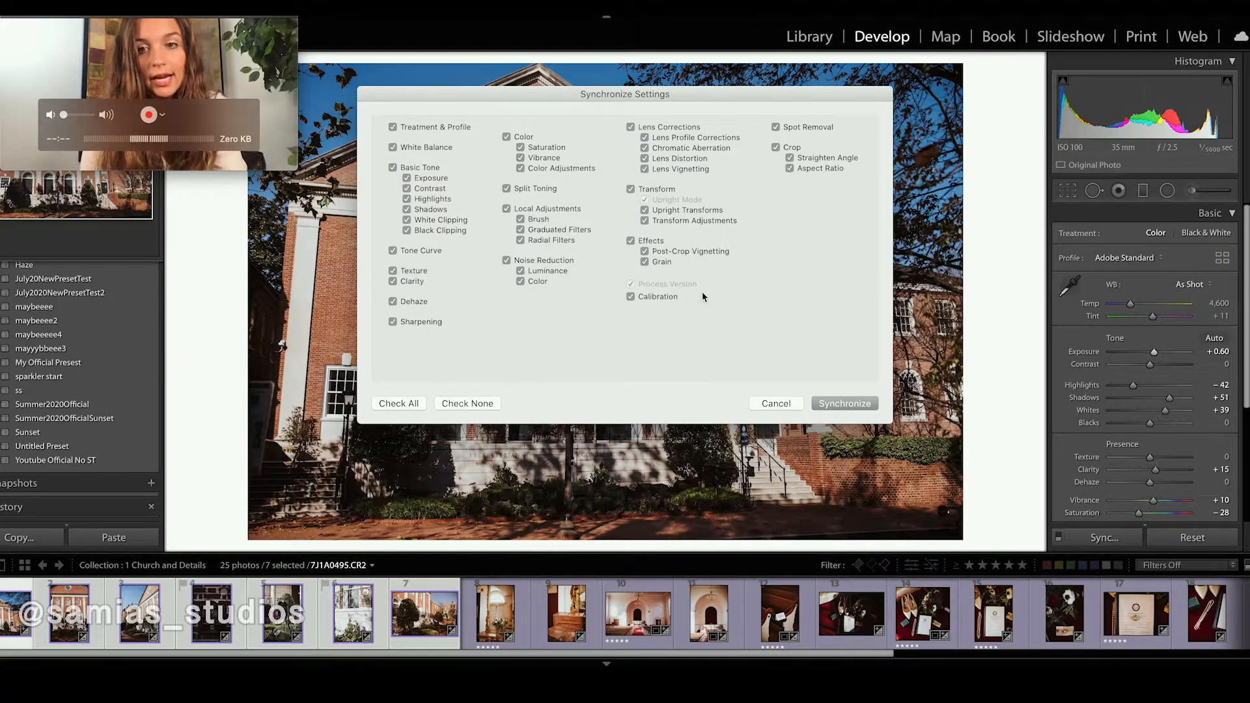
{"action": "left_click", "coordinate": [845, 403]}
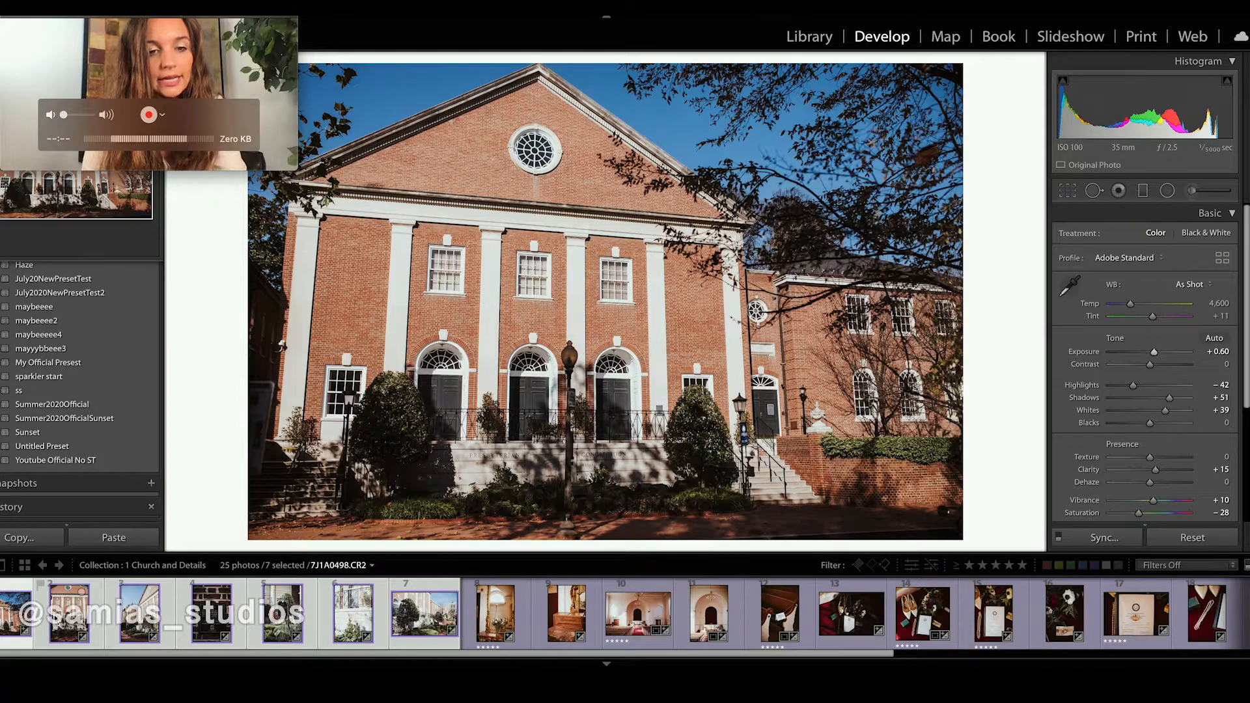
- Compare the synced look of photo 7J1A0500.CR2 with the first church photo 7J1A0495.CR2
{"action": "left_click", "coordinate": [168, 619]}
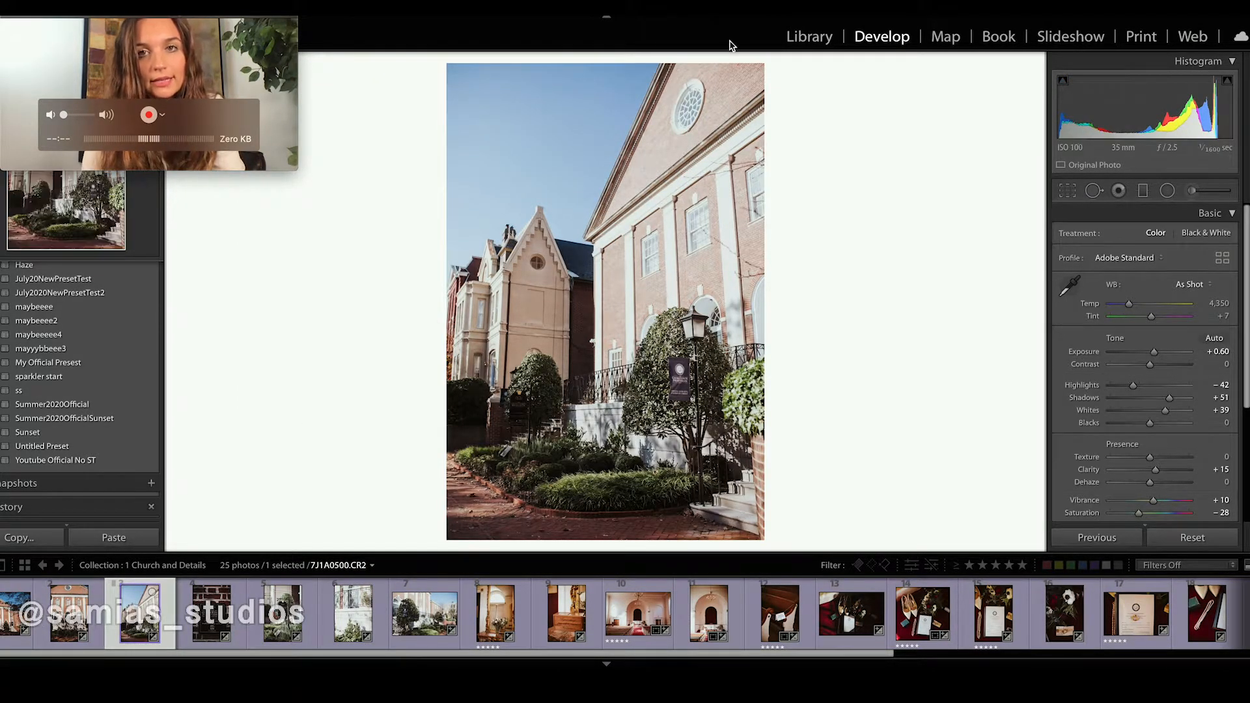
{"action": "key", "text": "Left"}
{"action": "key", "text": "Left"}
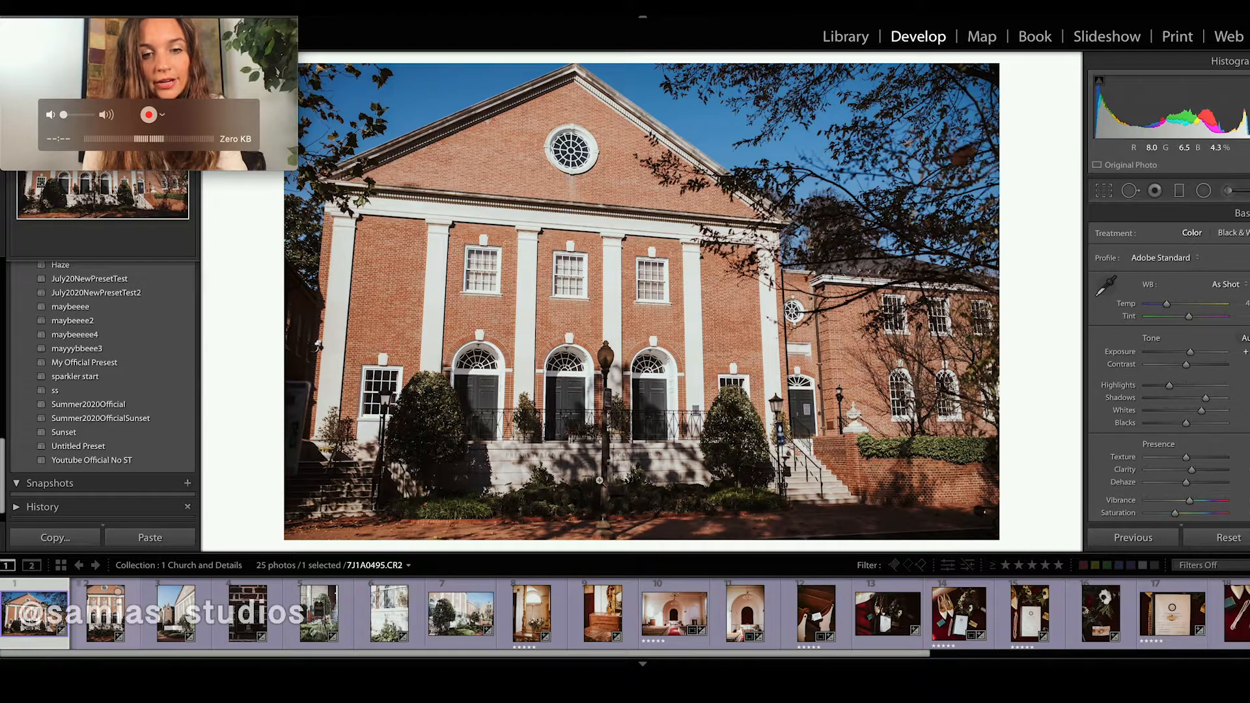
- Adjust the exposure of photo 7J1A0500.CR2 individually and raise the exposure of the dark shoes and bouquet photo 1B9A8001.CR2
{"action": "left_click", "coordinate": [175, 612]}
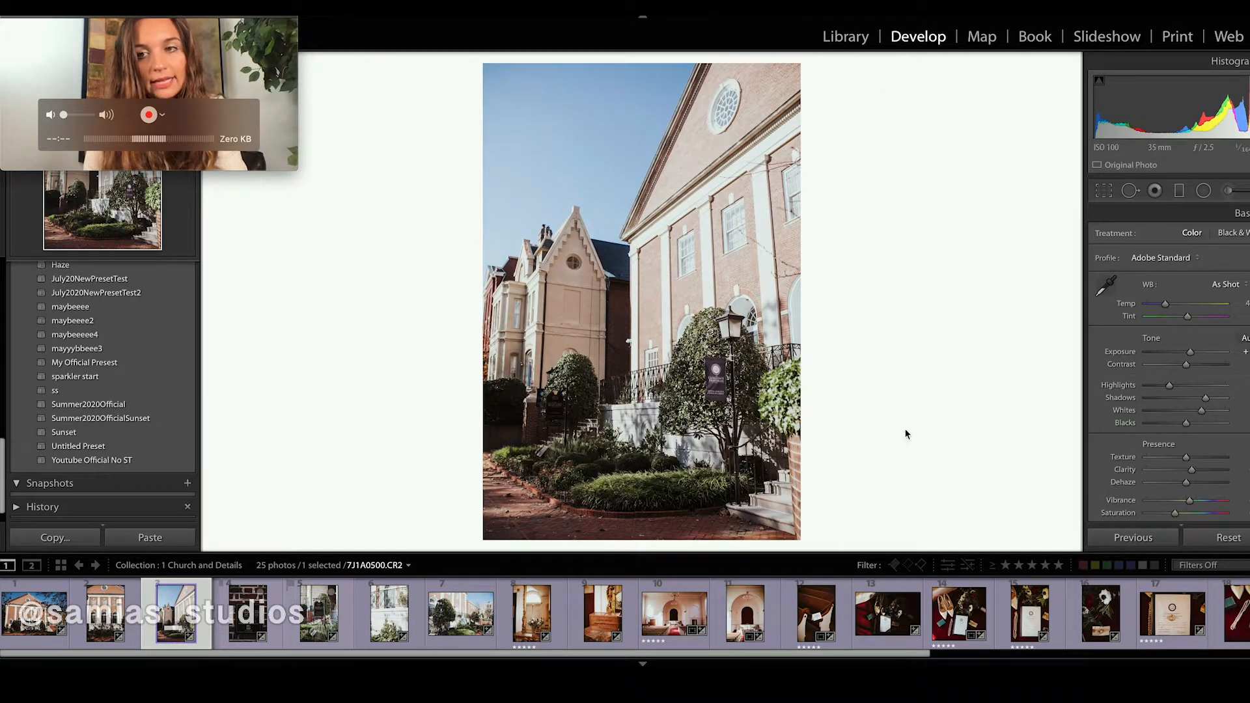
{"action": "left_click_drag", "start_coordinate": [1160, 354], "coordinate": [1180, 352]}
{"action": "left_click", "coordinate": [887, 612]}
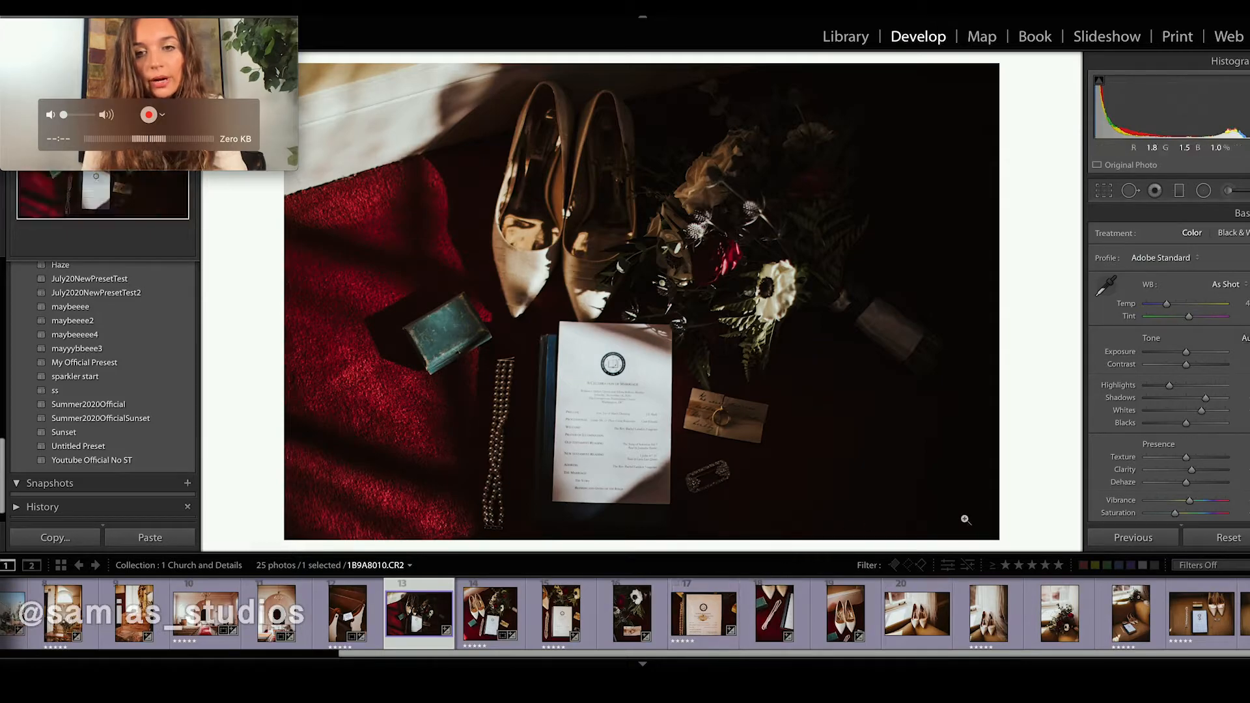
{"action": "left_click", "coordinate": [1194, 352]}
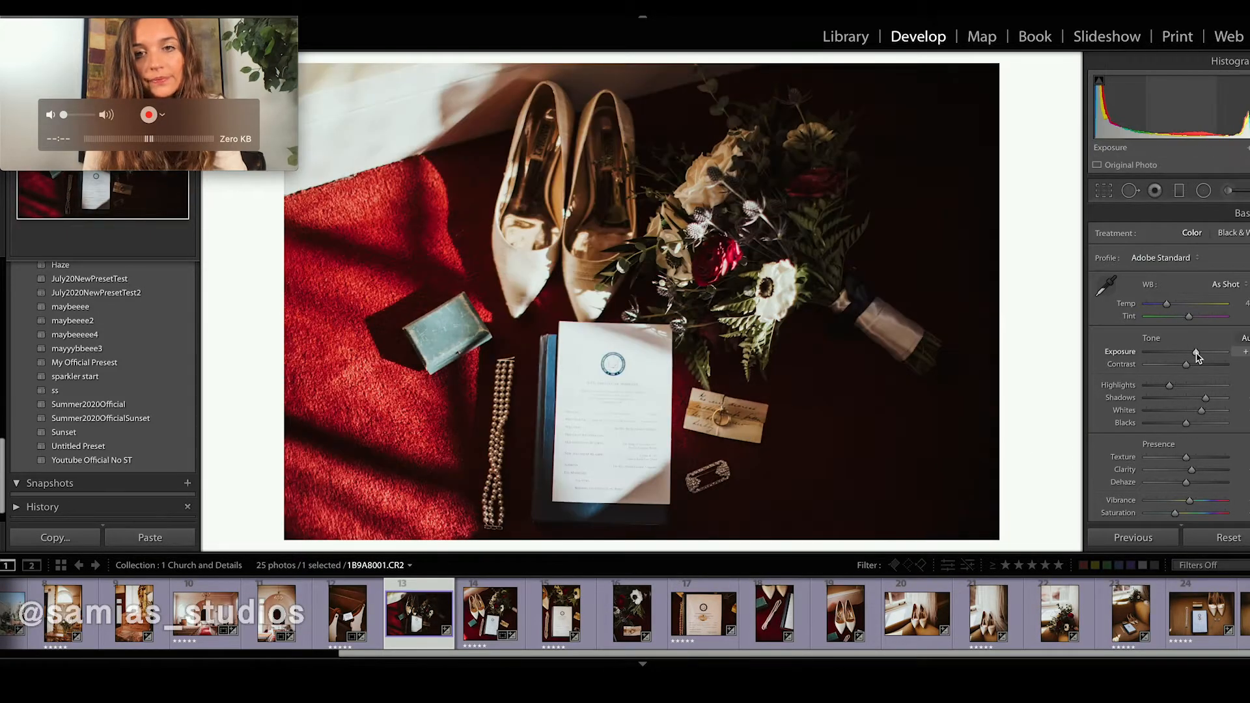
- Review the edited detail photos 14 to 17 in the filmstrip, ending on the shoes and bouquet photo 1B9A8004.CR2
{"action": "left_click", "coordinate": [489, 612]}
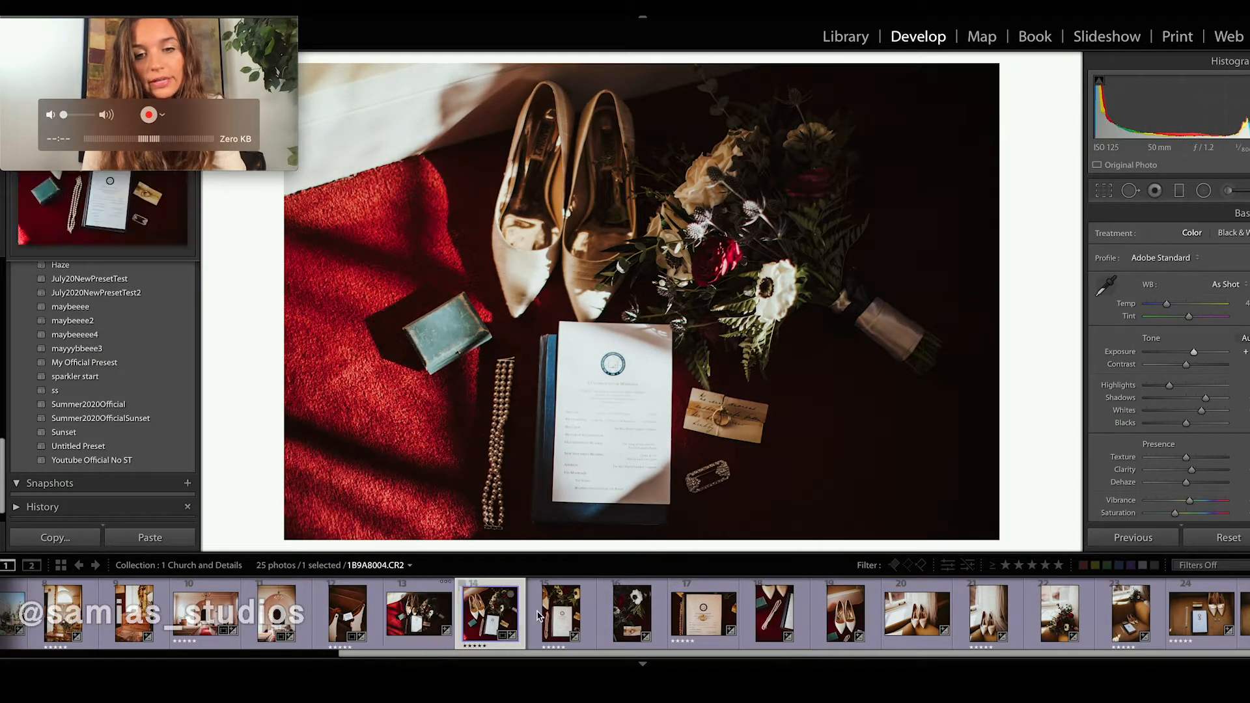
{"action": "left_click", "coordinate": [561, 612]}
{"action": "left_click", "coordinate": [642, 613]}
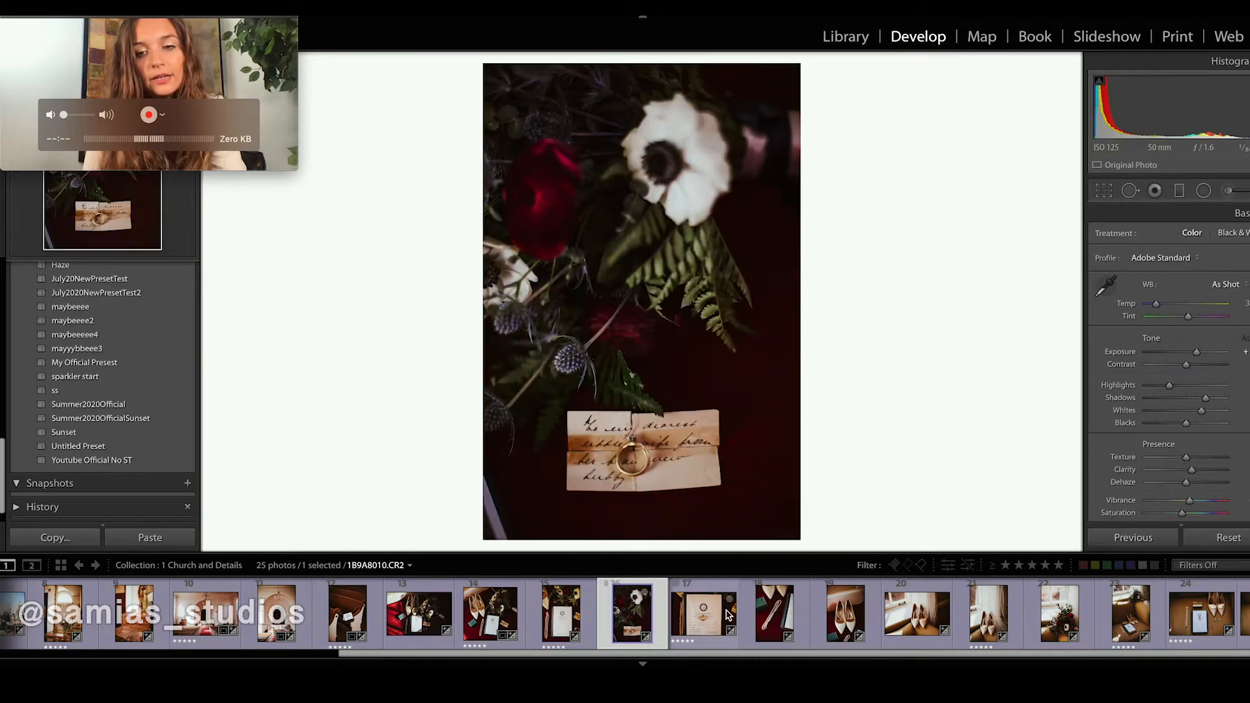
{"action": "left_click", "coordinate": [716, 614]}
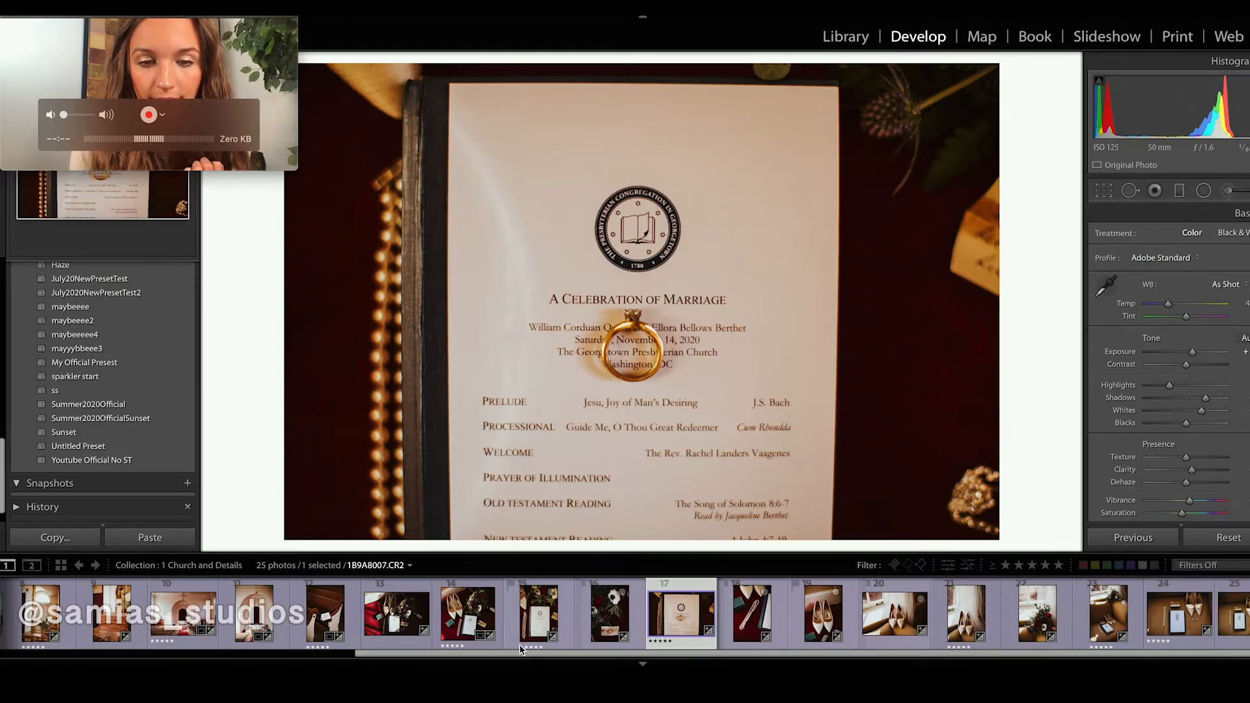
{"action": "left_click", "coordinate": [480, 615]}
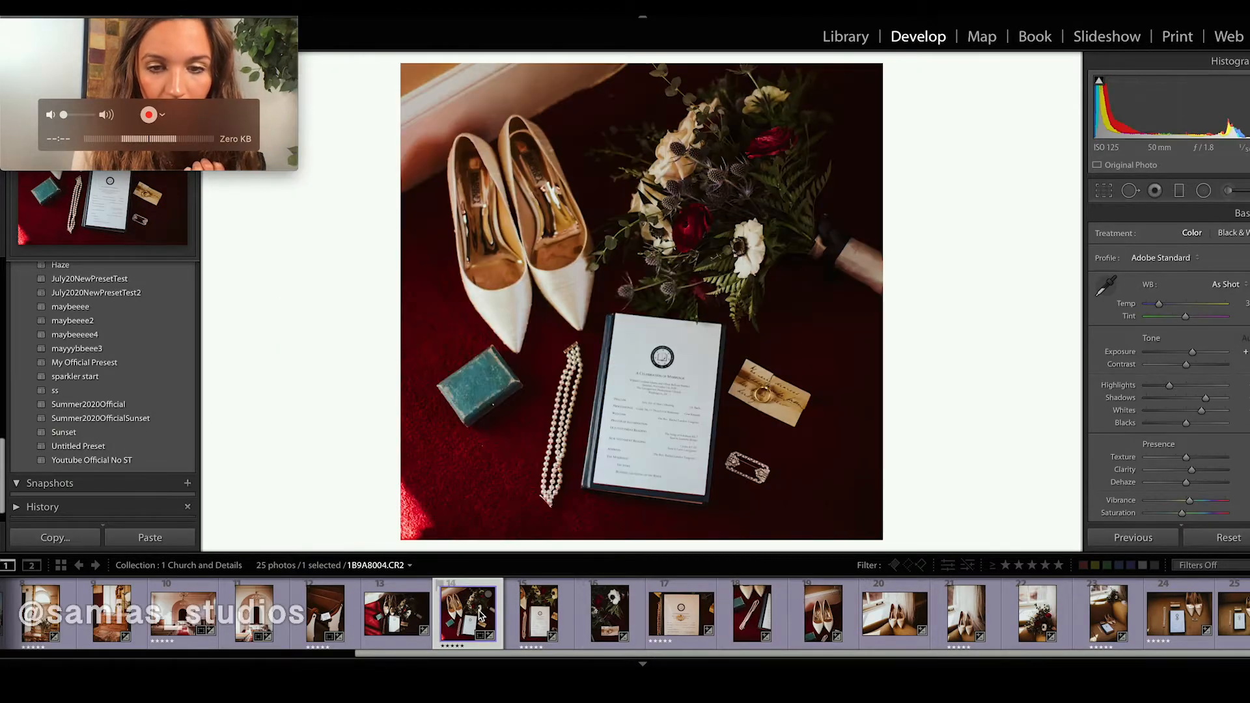
- Give the shoes and bouquet photo 1B9A8004.CR2 and the church altar photo 1B9A7996.CR2 a five-star rating
{"action": "key", "text": "5"}
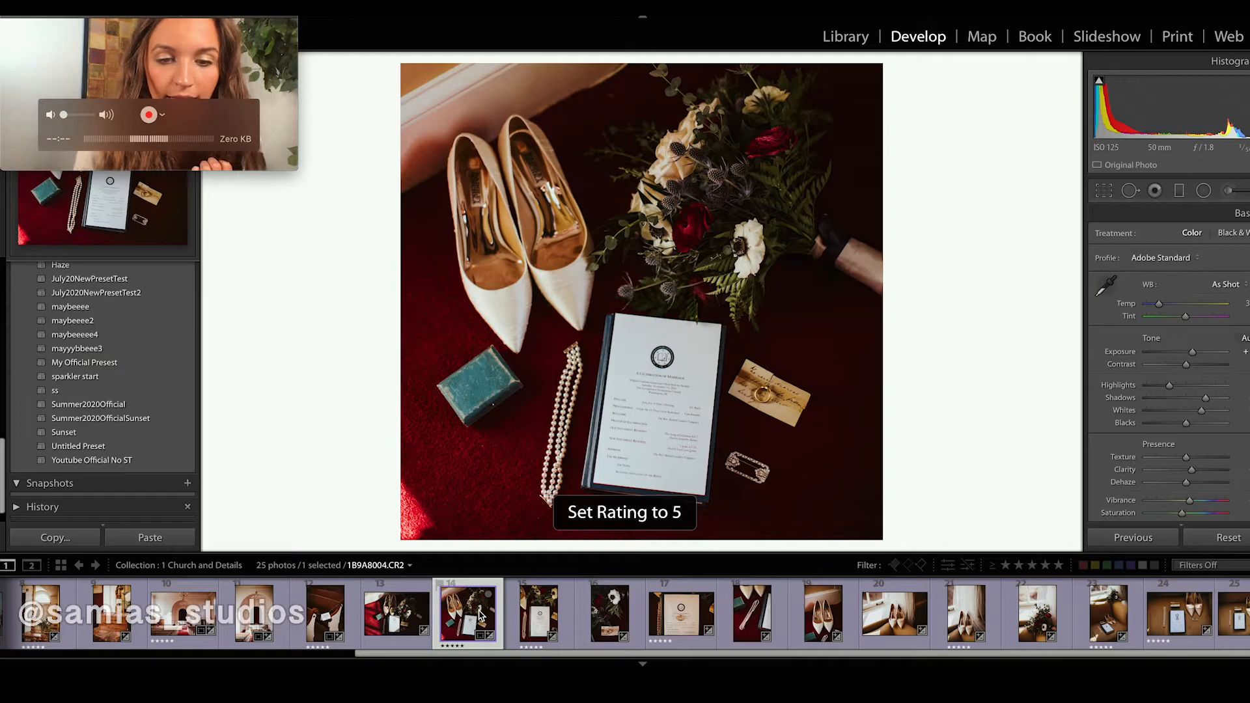
{"action": "left_click", "coordinate": [254, 615]}
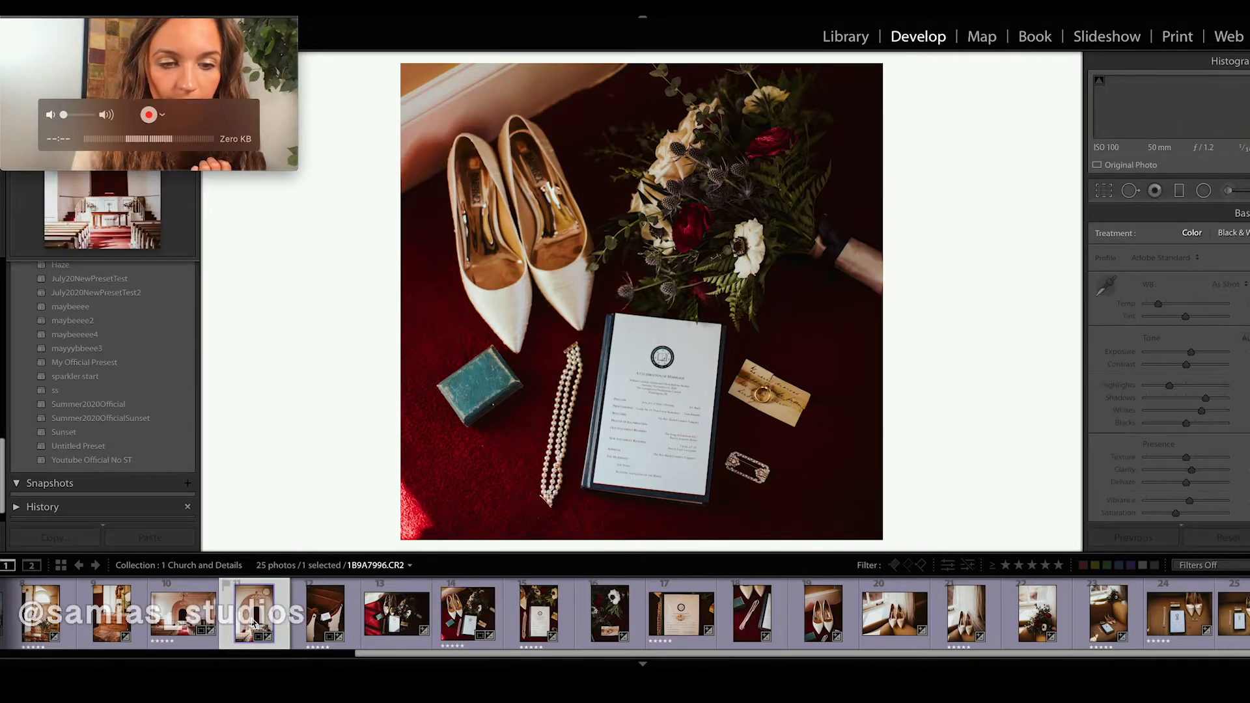
{"action": "key", "text": "5"}
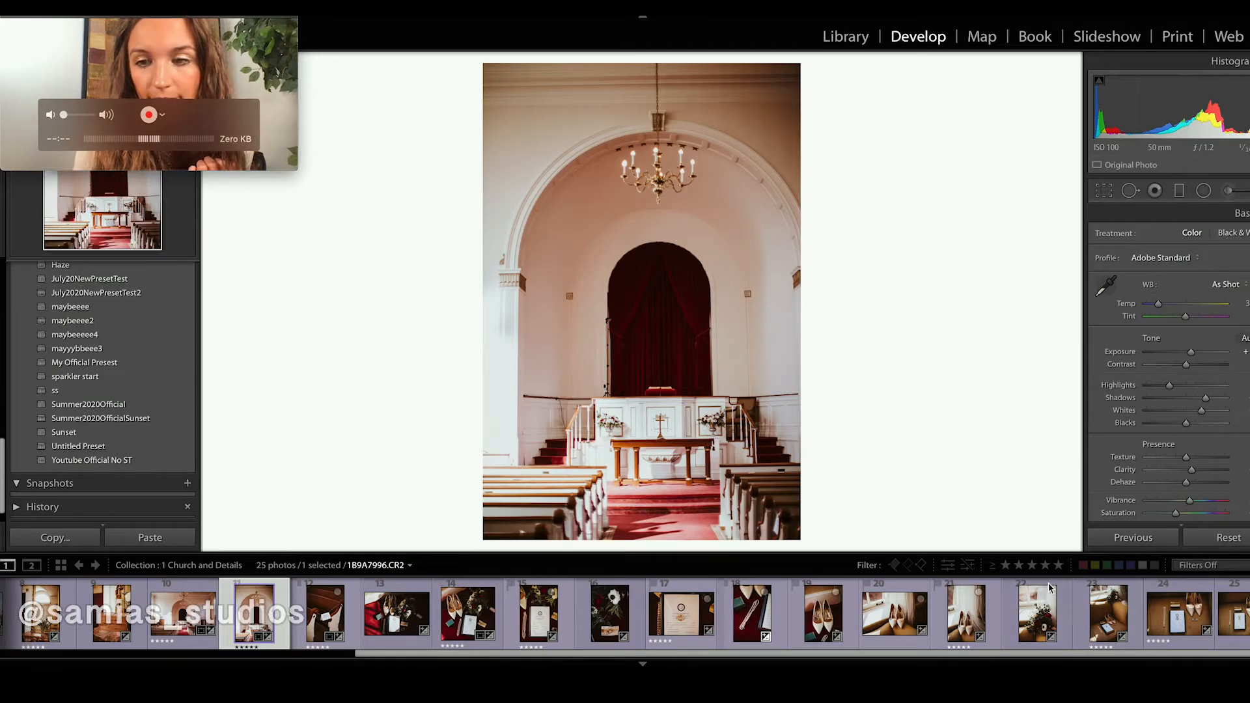
- Switch the photo source to All Photographs and filter the photos to those rated five stars
{"action": "left_click", "coordinate": [155, 565]}
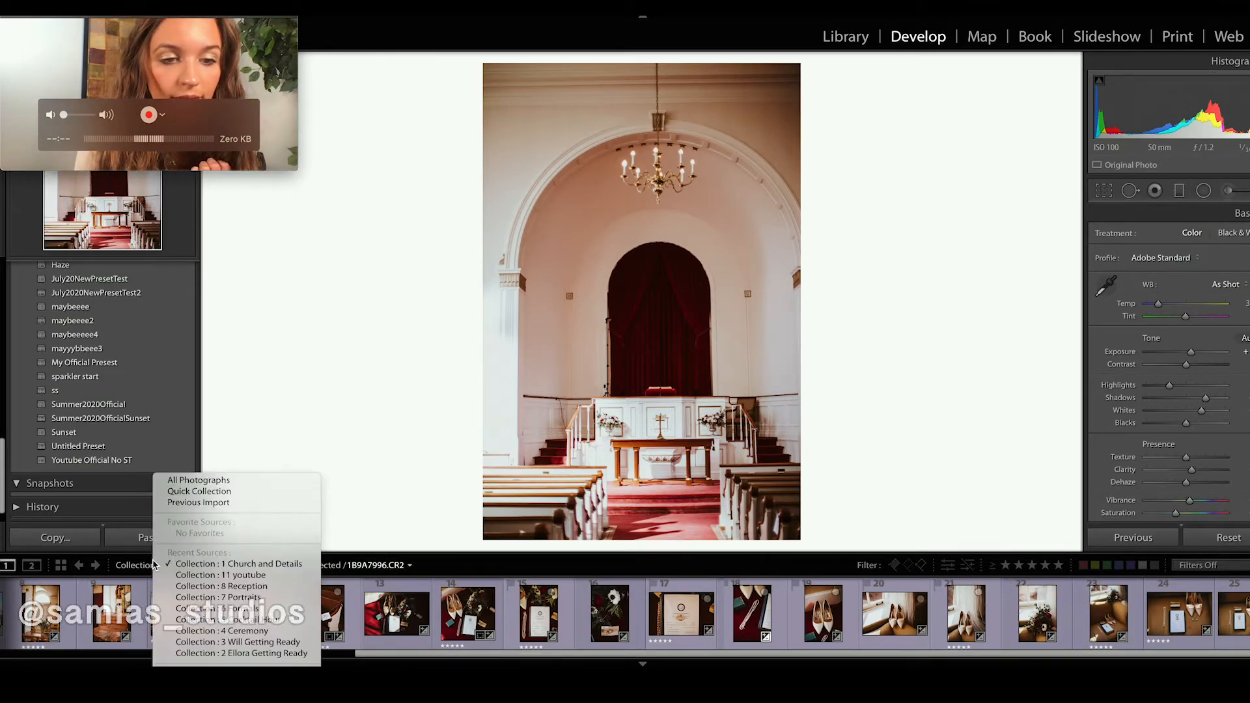
{"action": "left_click", "coordinate": [199, 480]}
{"action": "left_click", "coordinate": [1058, 566]}
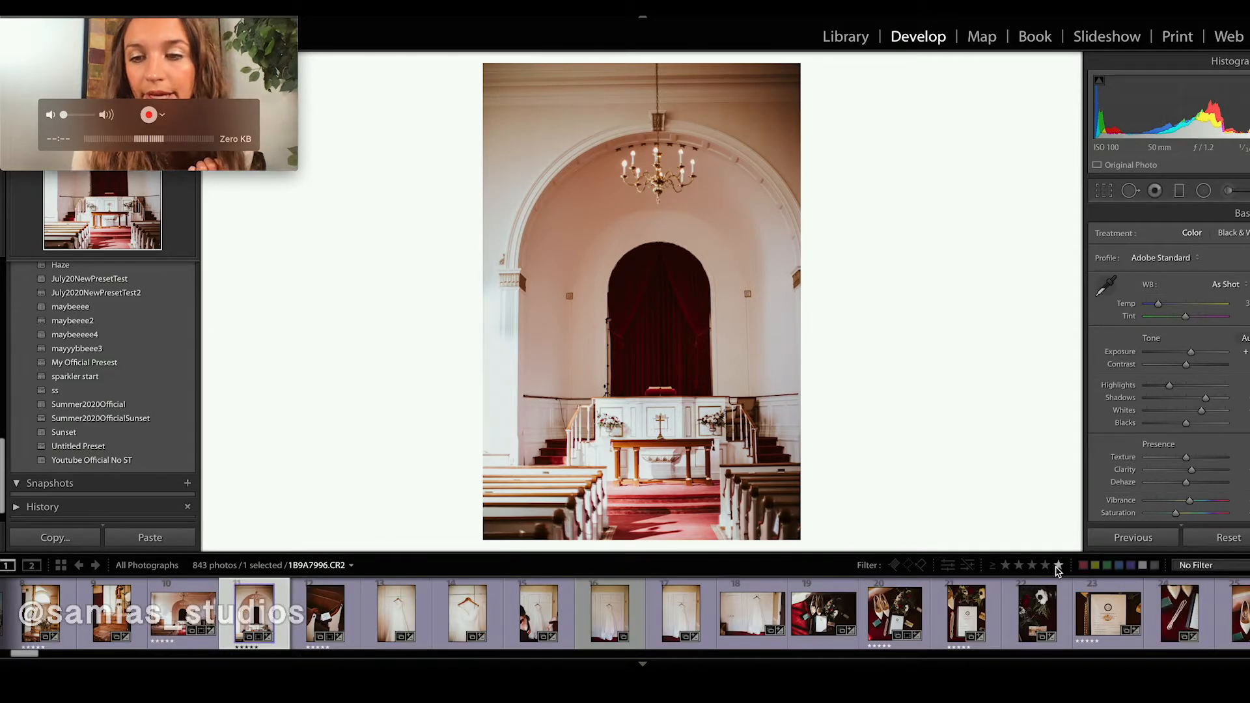
{"action": "left_click", "coordinate": [1058, 566]}
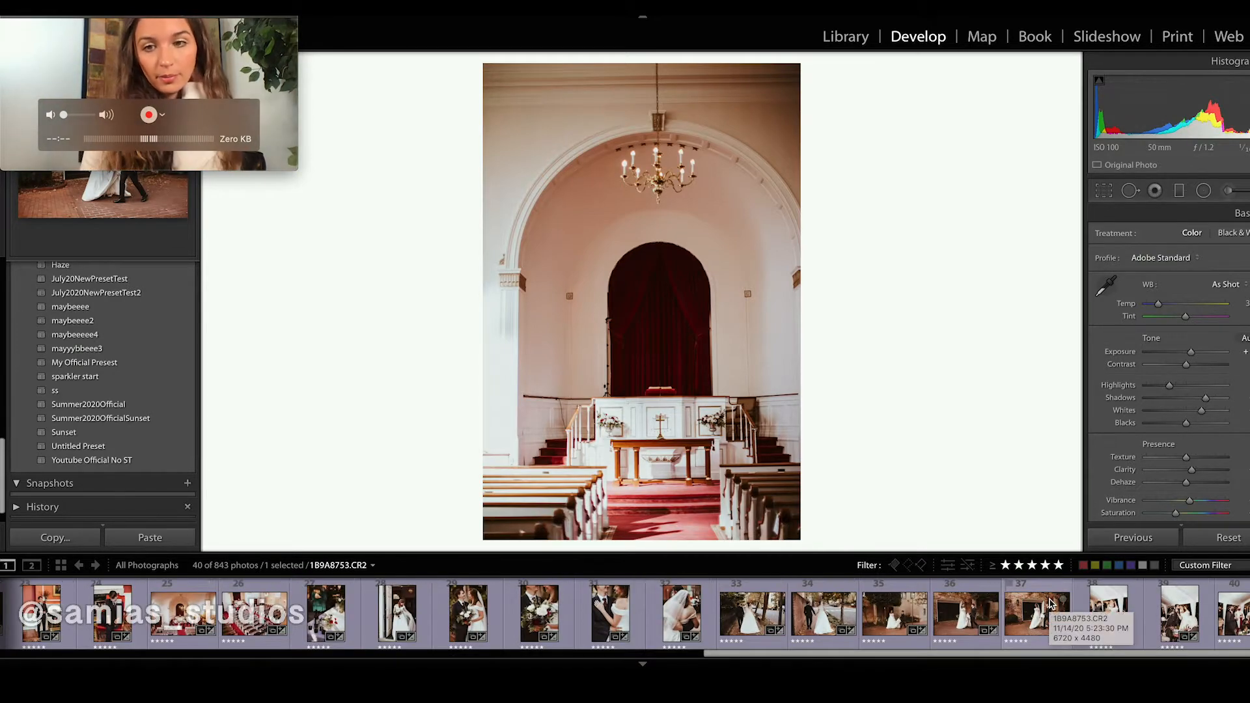
{"action": "scroll", "coordinate": [306, 605], "scroll_direction": "up", "scroll_amount": 10}
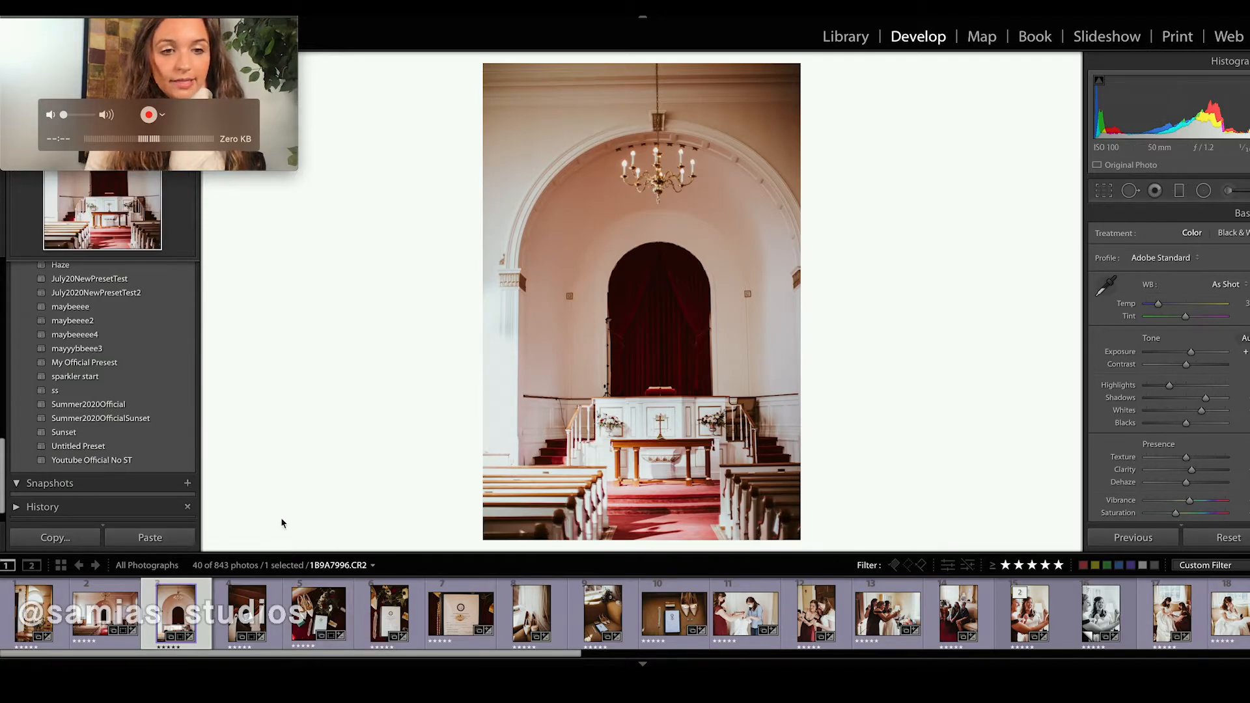
{"action": "left_click", "coordinate": [163, 566]}
{"action": "left_click", "coordinate": [208, 492]}
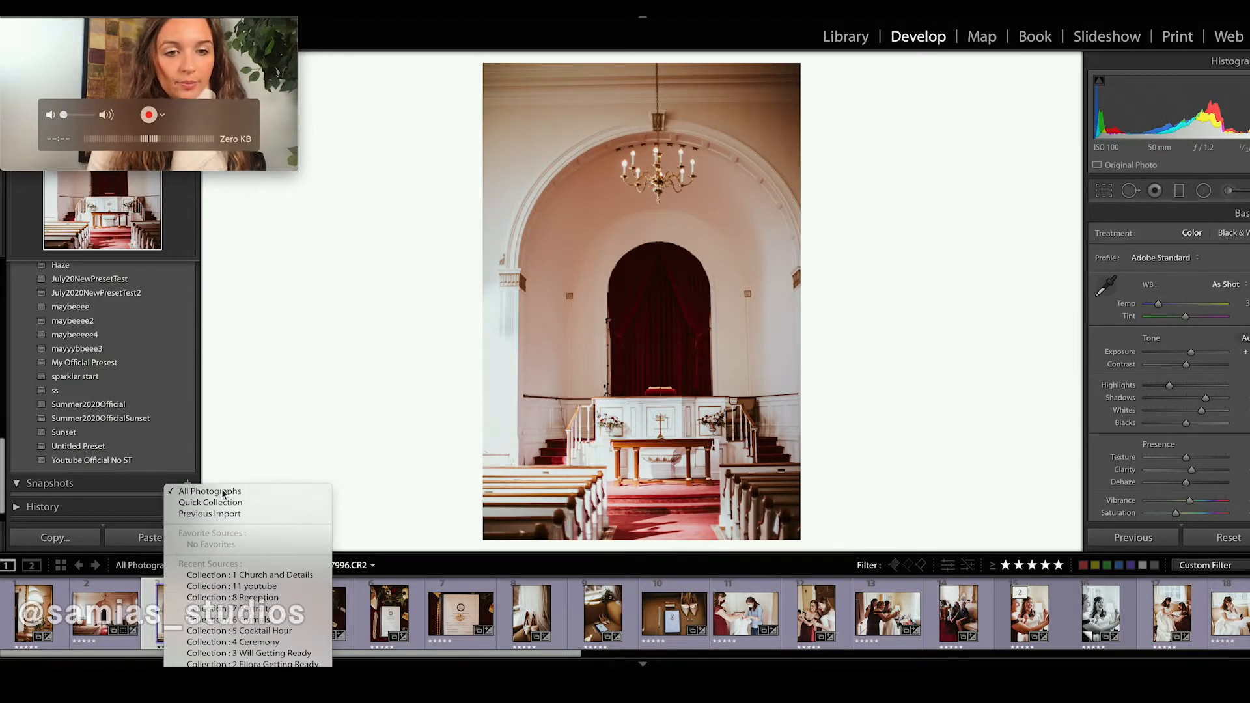
{"action": "scroll", "coordinate": [164, 408], "scroll_direction": "up", "scroll_amount": 10}
{"action": "scroll", "coordinate": [124, 472], "scroll_direction": "down", "scroll_amount": 10}
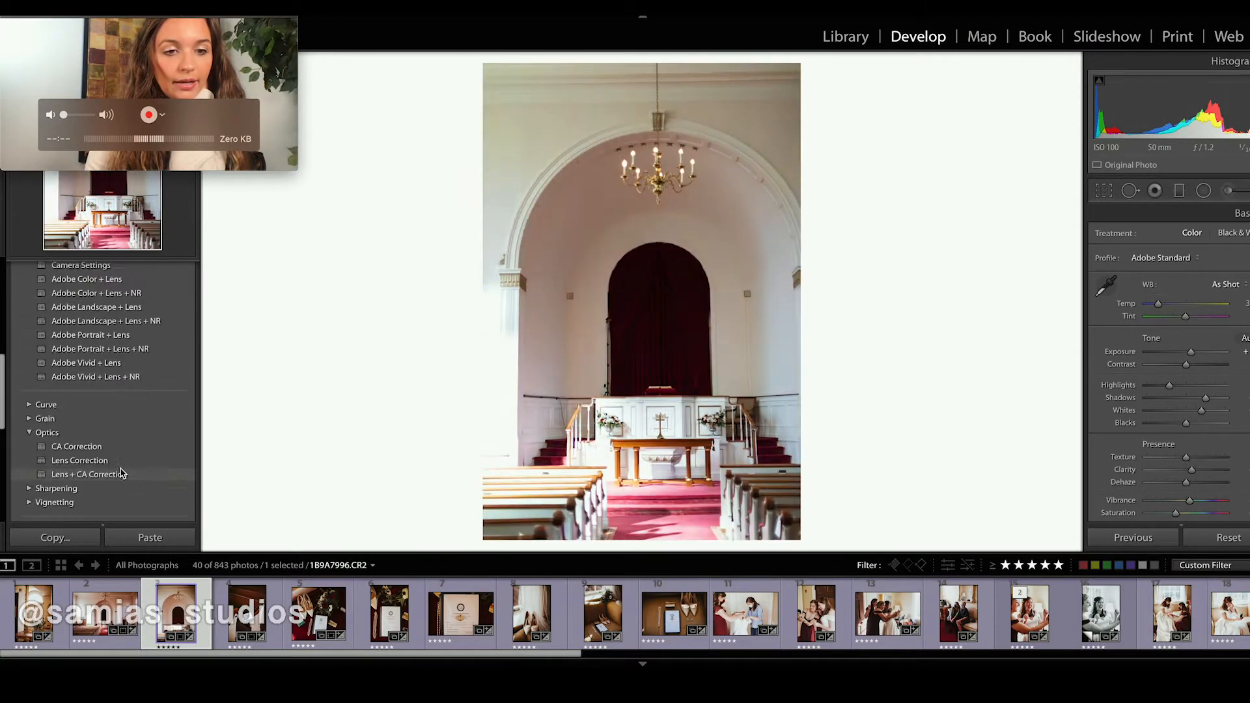
- Open the 1 Church and Details collection in the Library and start an export of all its photos
{"action": "left_click", "coordinate": [845, 38]}
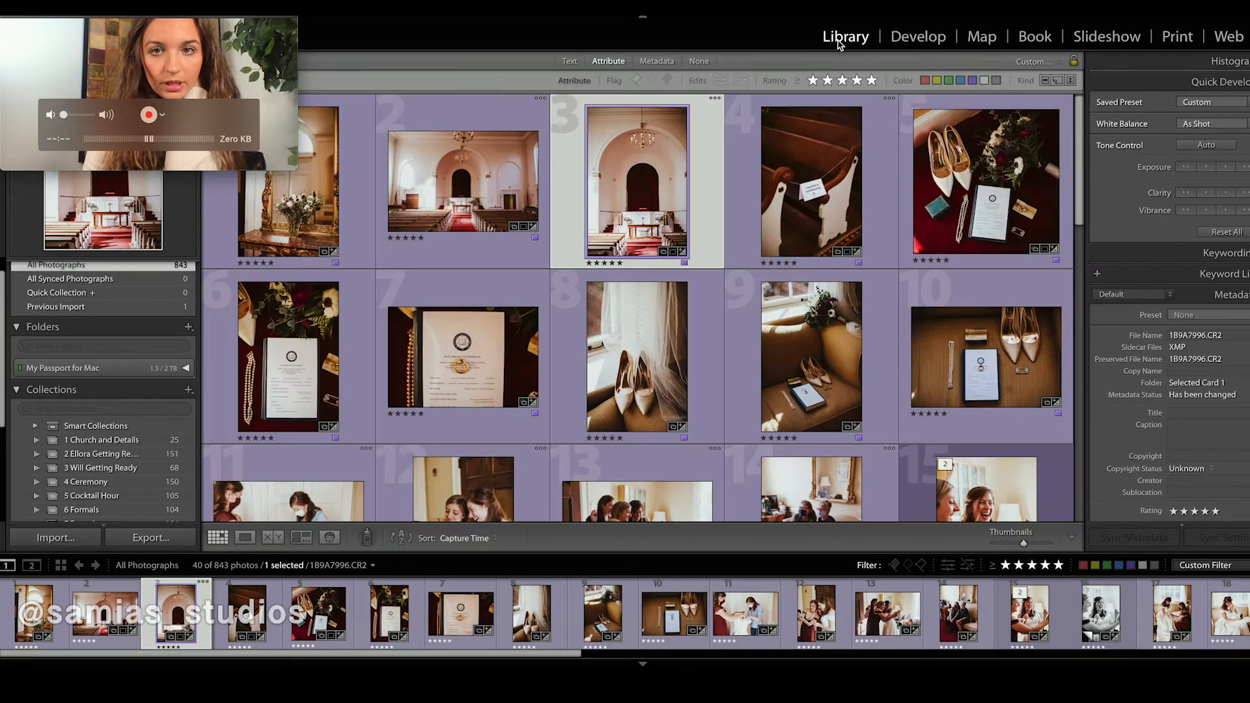
{"action": "left_click", "coordinate": [98, 440]}
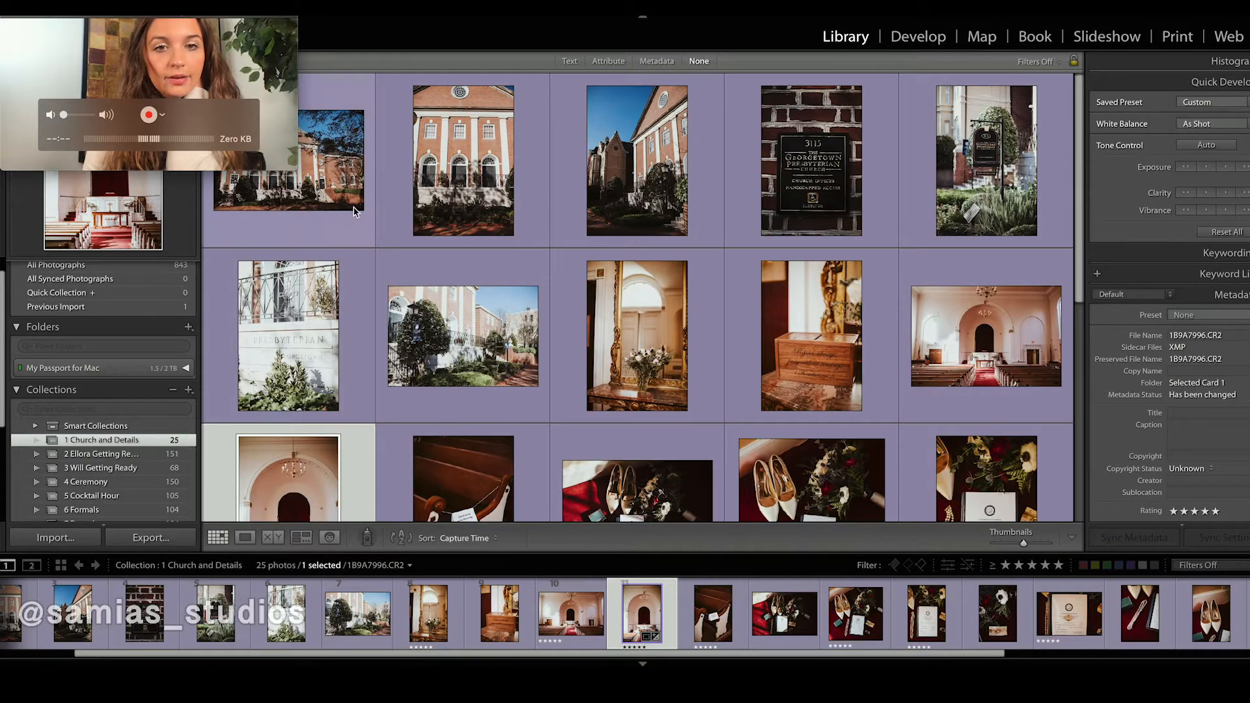
{"action": "key", "text": "super+a"}
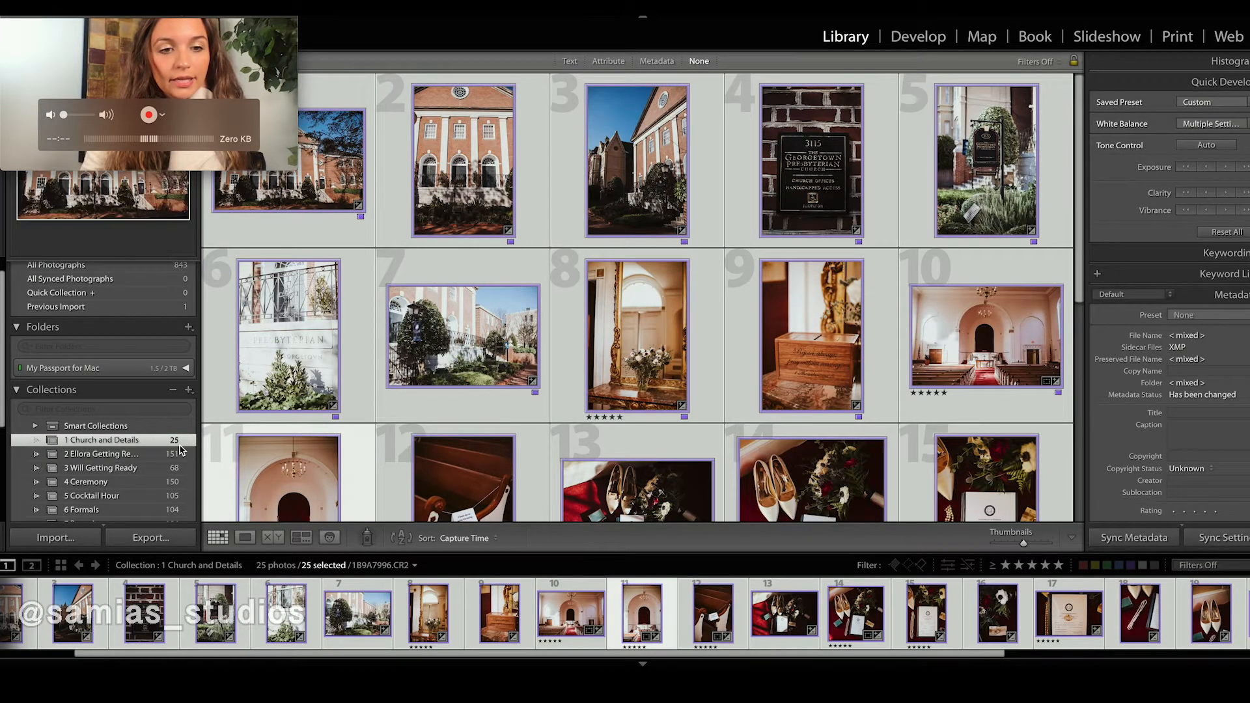
{"action": "left_click", "coordinate": [176, 538]}
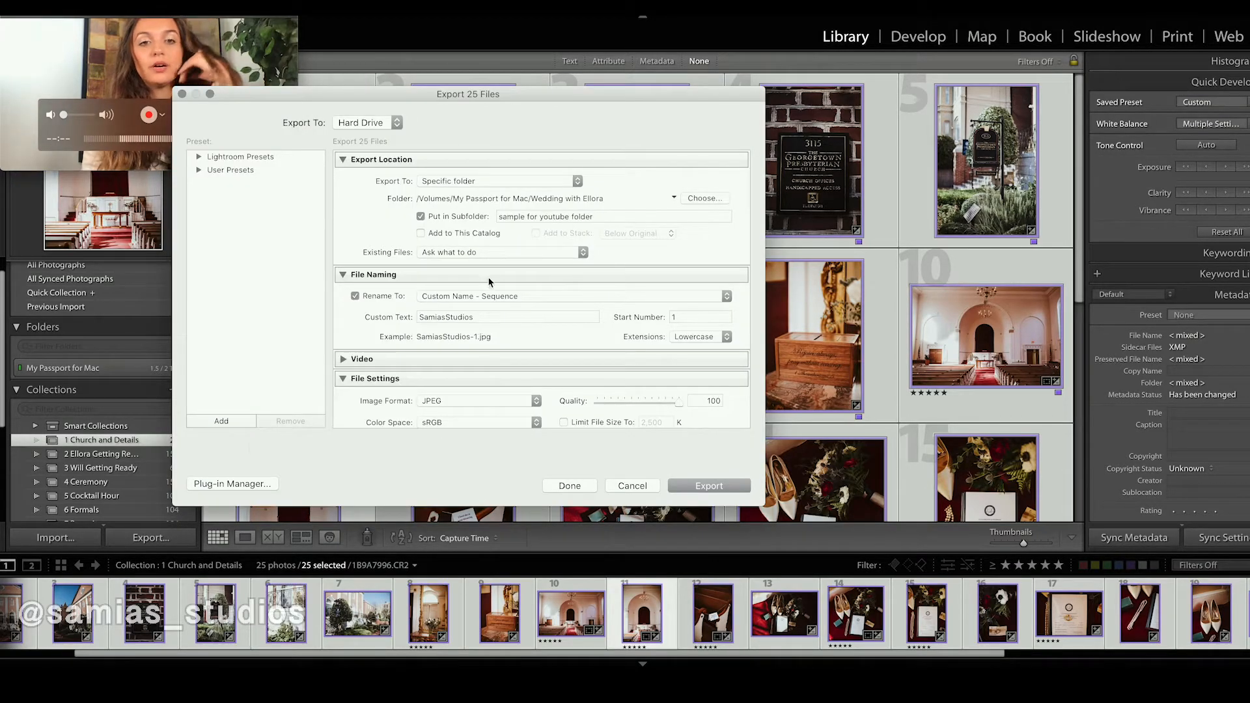
- Choose the couple's wedding folder on the My Passport for Mac drive as the export destination
{"action": "left_click", "coordinate": [422, 216]}
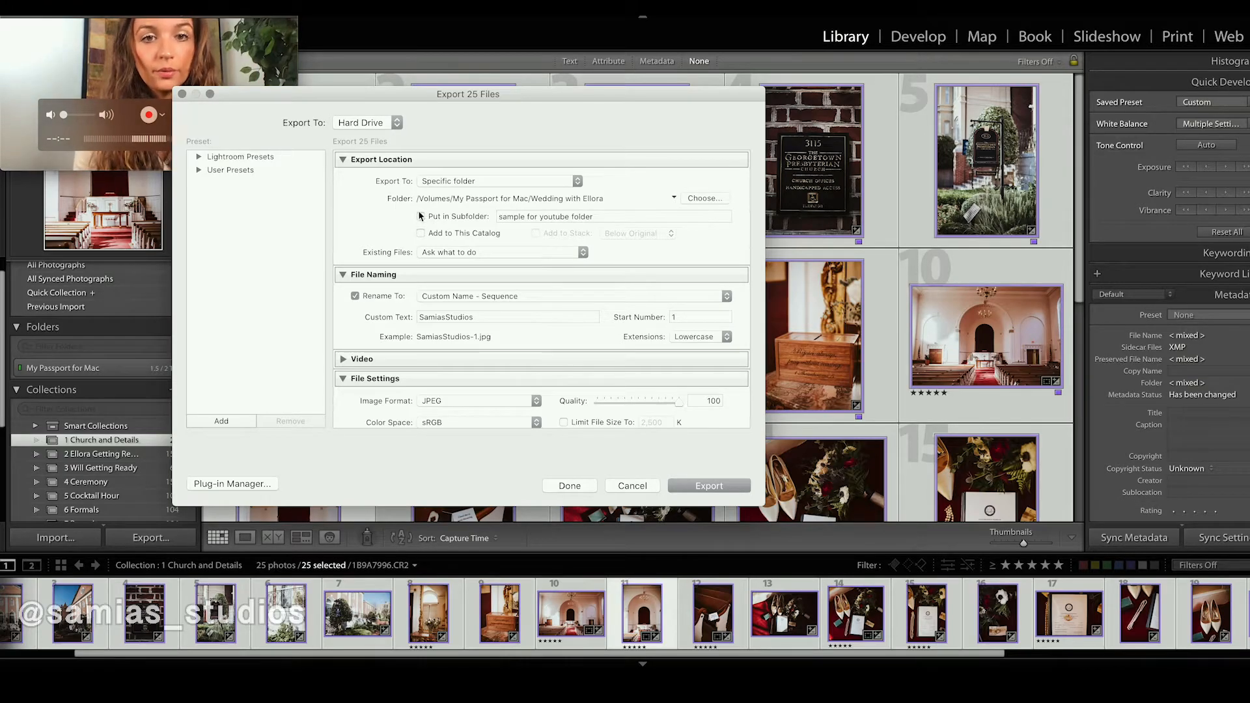
{"action": "left_click", "coordinate": [700, 202]}
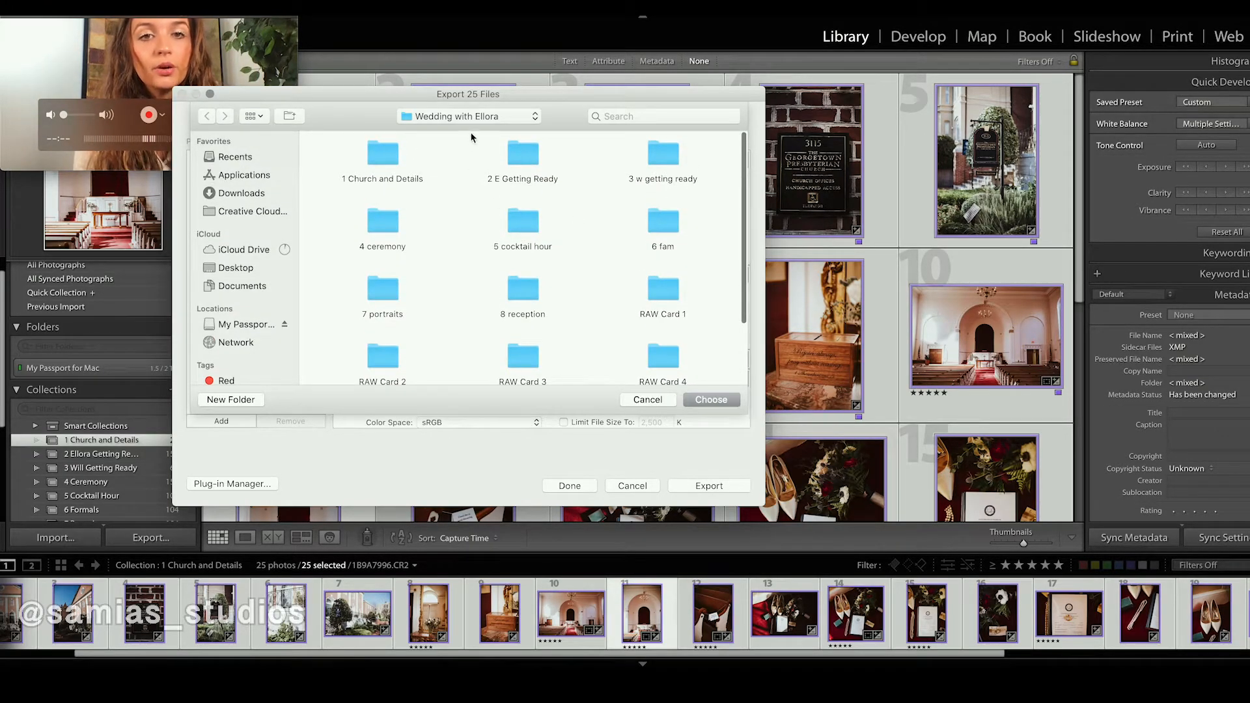
{"action": "left_click", "coordinate": [470, 117]}
{"action": "left_click", "coordinate": [479, 131]}
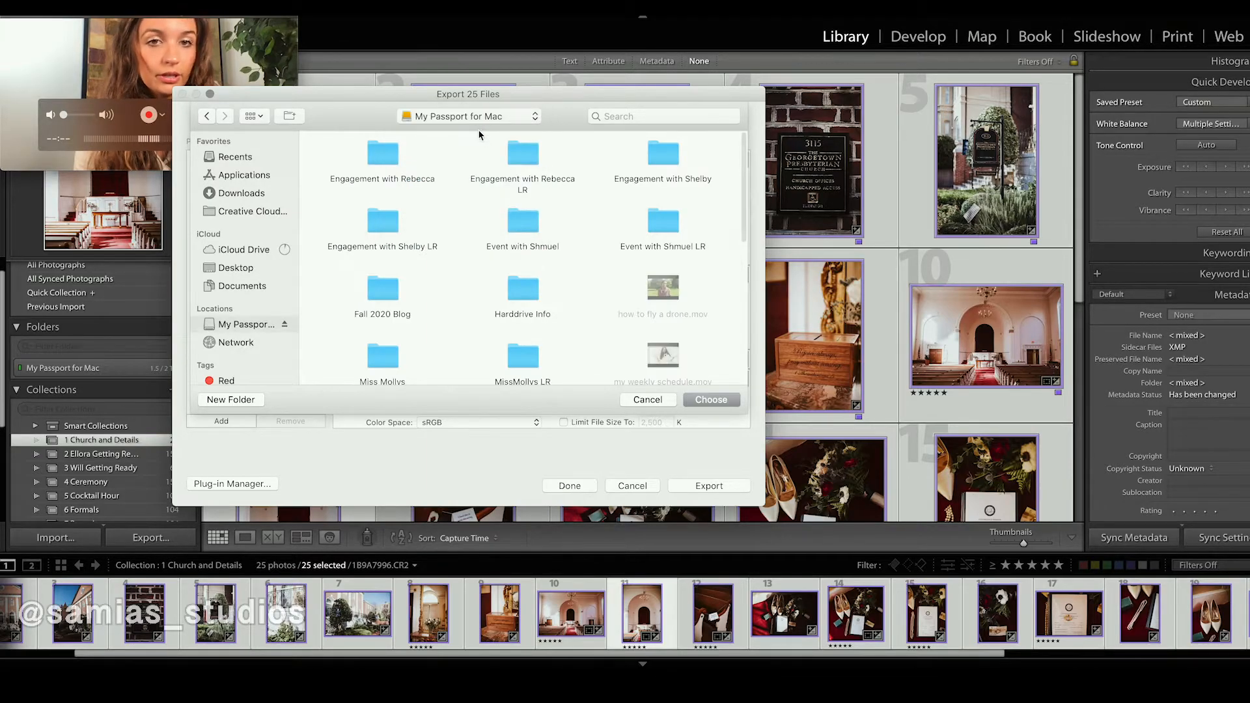
{"action": "scroll", "coordinate": [448, 301], "scroll_direction": "down", "scroll_amount": 5}
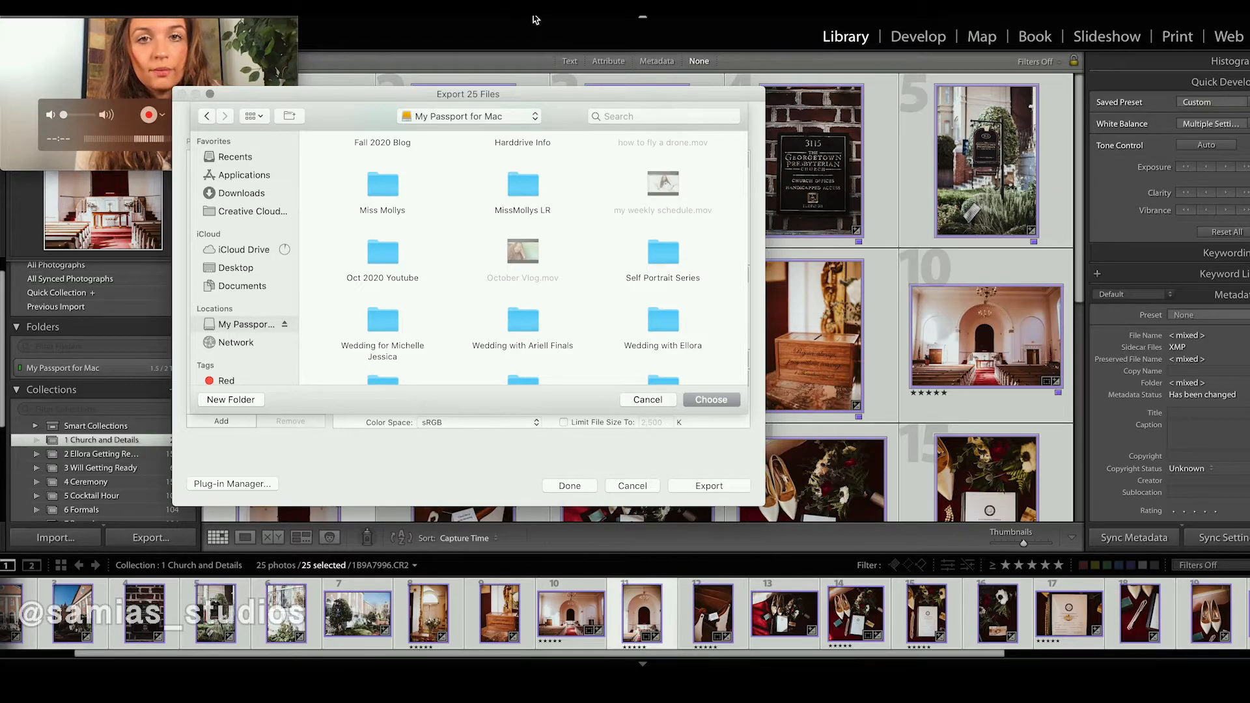
{"action": "scroll", "coordinate": [412, 298], "scroll_direction": "down", "scroll_amount": 5}
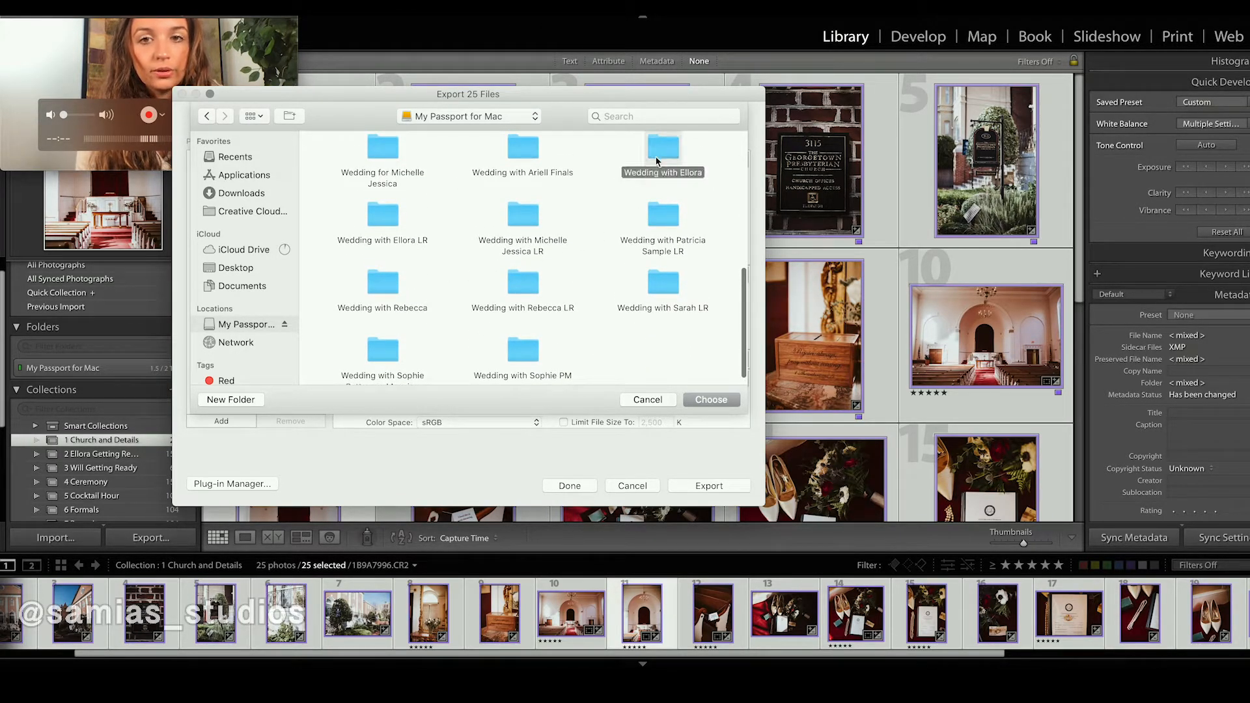
{"action": "double_click", "coordinate": [659, 160]}
{"action": "scroll", "coordinate": [554, 276], "scroll_direction": "down", "scroll_amount": 3}
{"action": "scroll", "coordinate": [564, 273], "scroll_direction": "up", "scroll_amount": 3}
{"action": "scroll", "coordinate": [435, 216], "scroll_direction": "down", "scroll_amount": 1}
{"action": "scroll", "coordinate": [448, 234], "scroll_direction": "down", "scroll_amount": 2}
{"action": "left_click", "coordinate": [698, 399]}
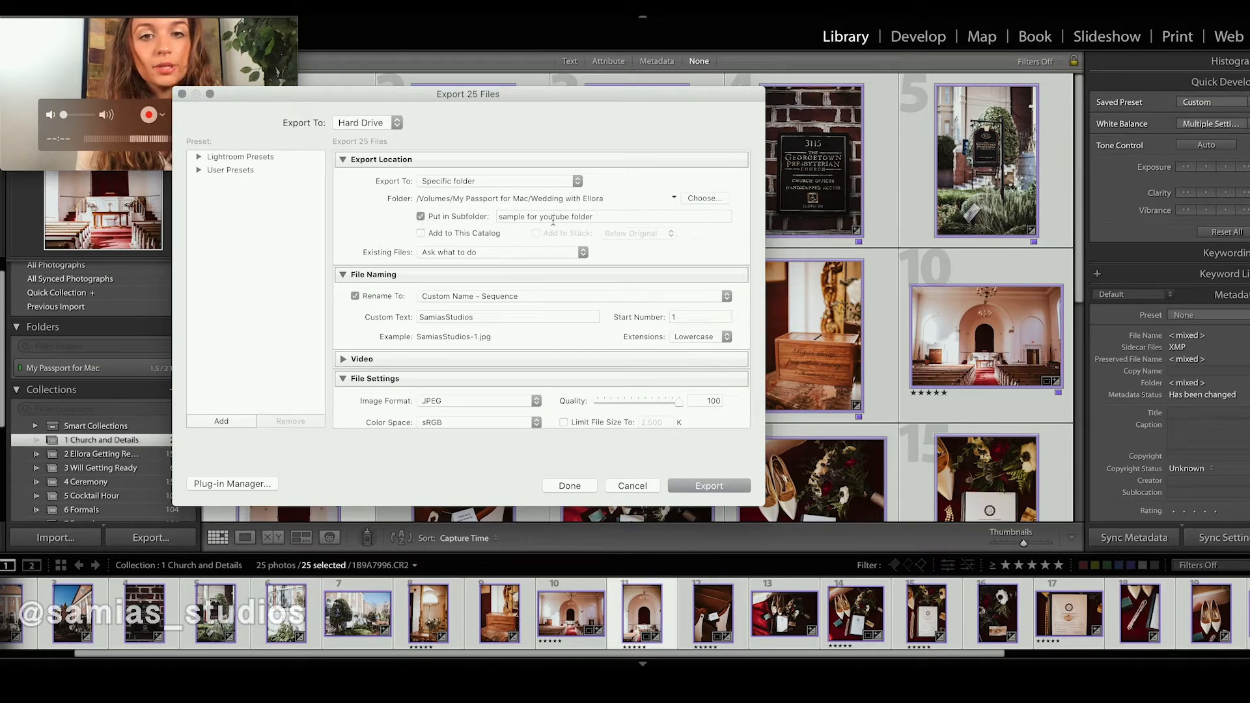
- Name the export subfolder "hello this is the folder made from inside lightroom"
{"action": "left_click", "coordinate": [588, 216]}
{"action": "key", "text": "BackSpace"}
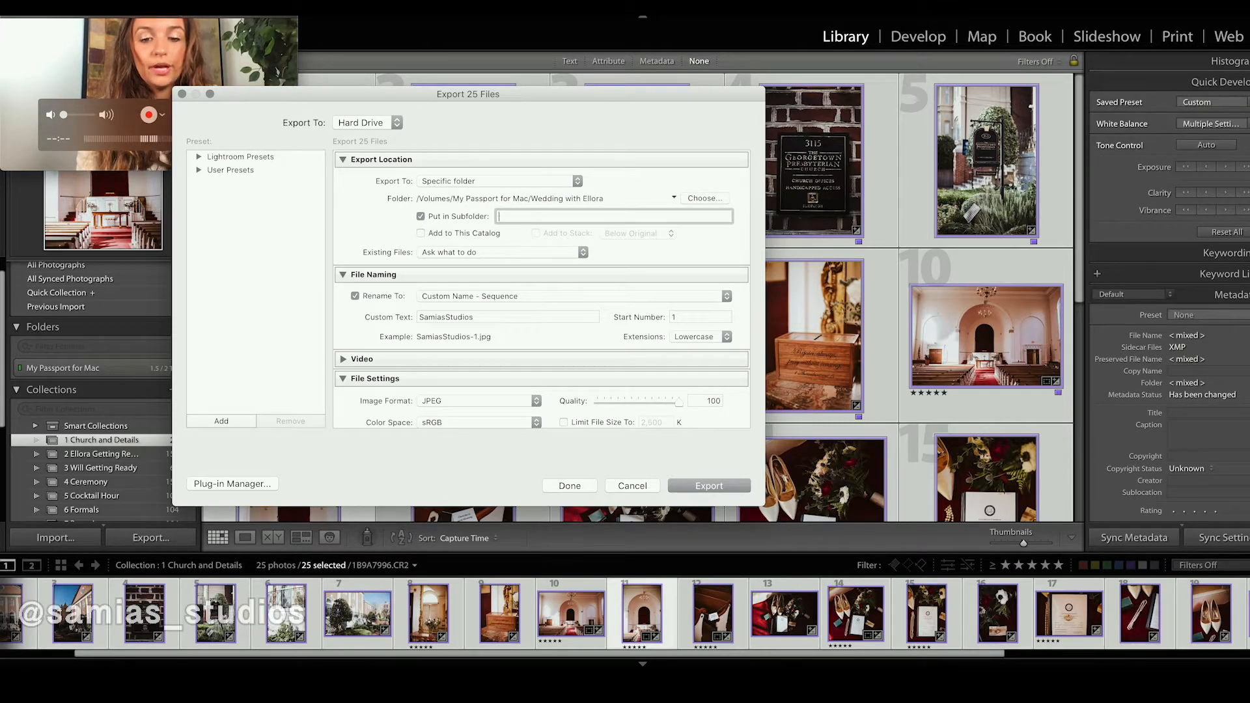
{"action": "type", "text": "hello this is the folder made from inside lightroom"}
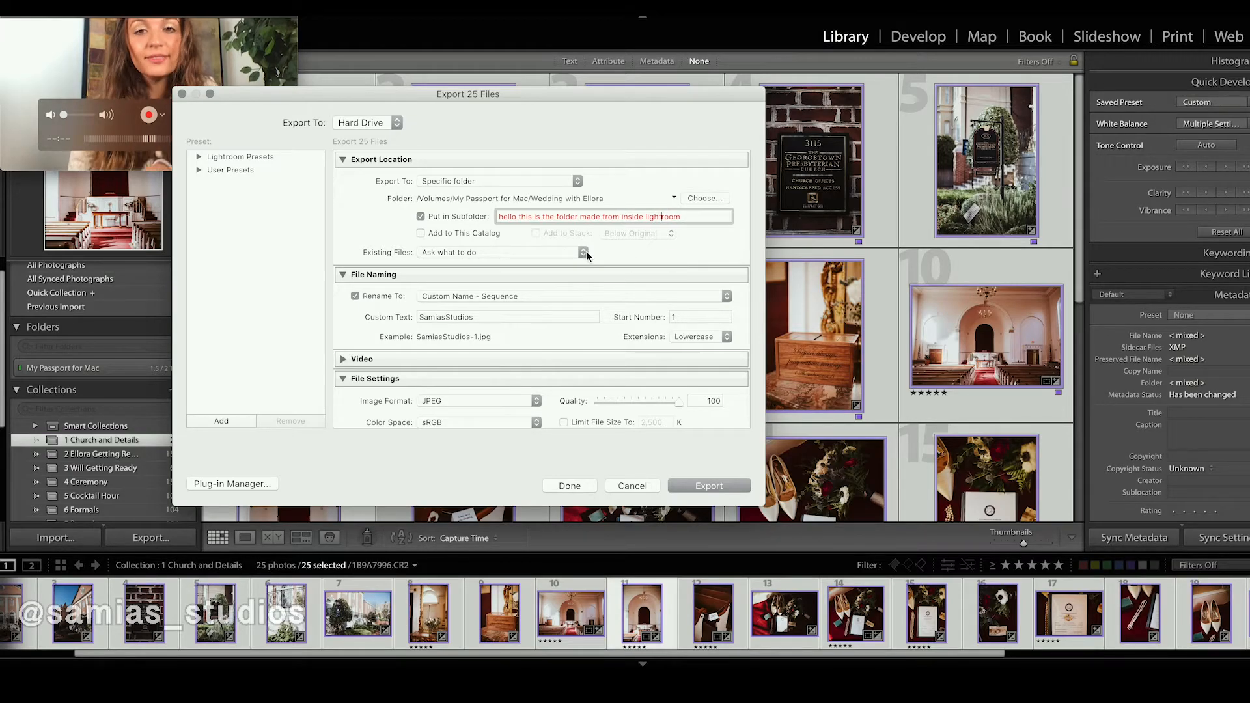
{"action": "left_click", "coordinate": [694, 219]}
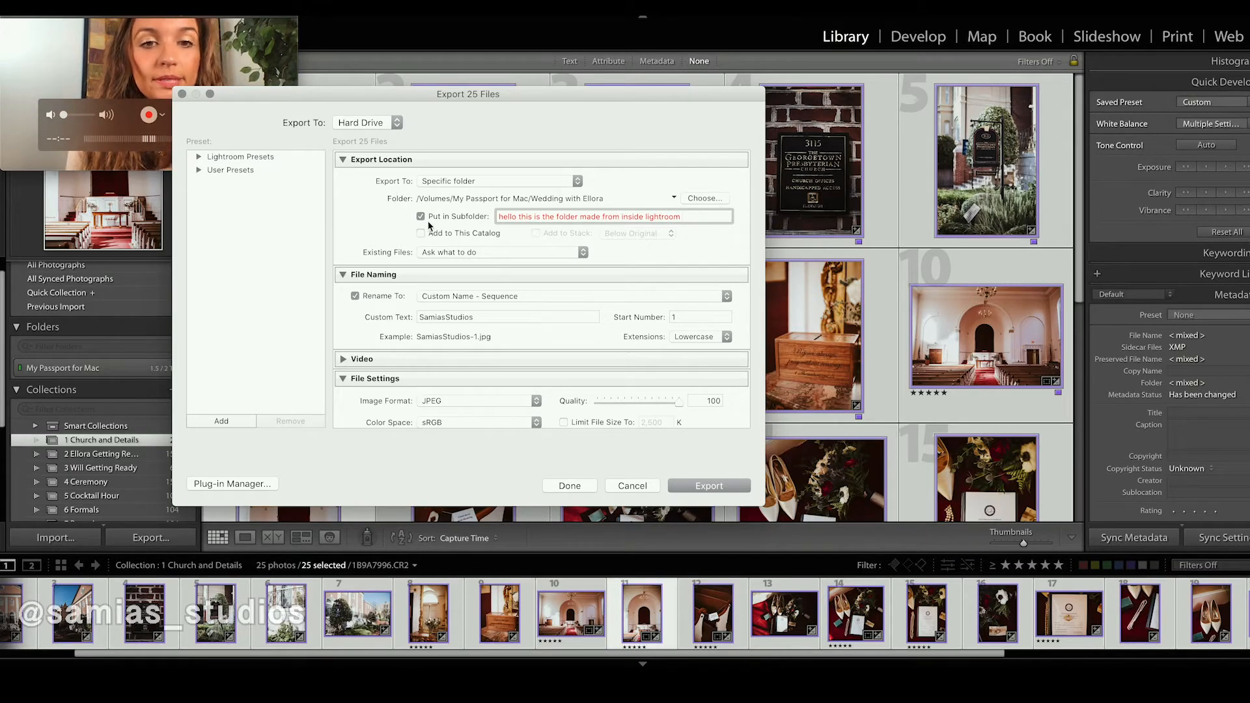
- Review the export's file naming, file settings, image sizing, sharpening, metadata and watermarking options, and cancel the export
{"action": "scroll", "coordinate": [430, 264], "scroll_direction": "down", "scroll_amount": 5}
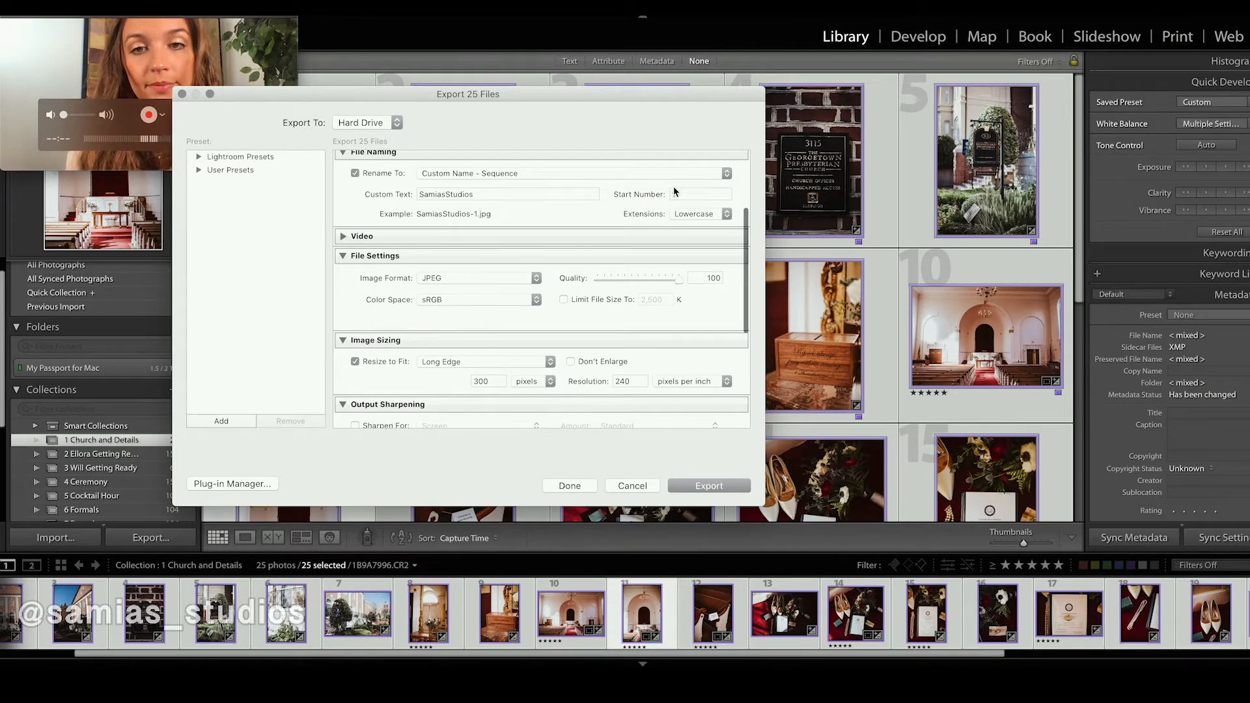
{"action": "scroll", "coordinate": [618, 324], "scroll_direction": "down", "scroll_amount": 3}
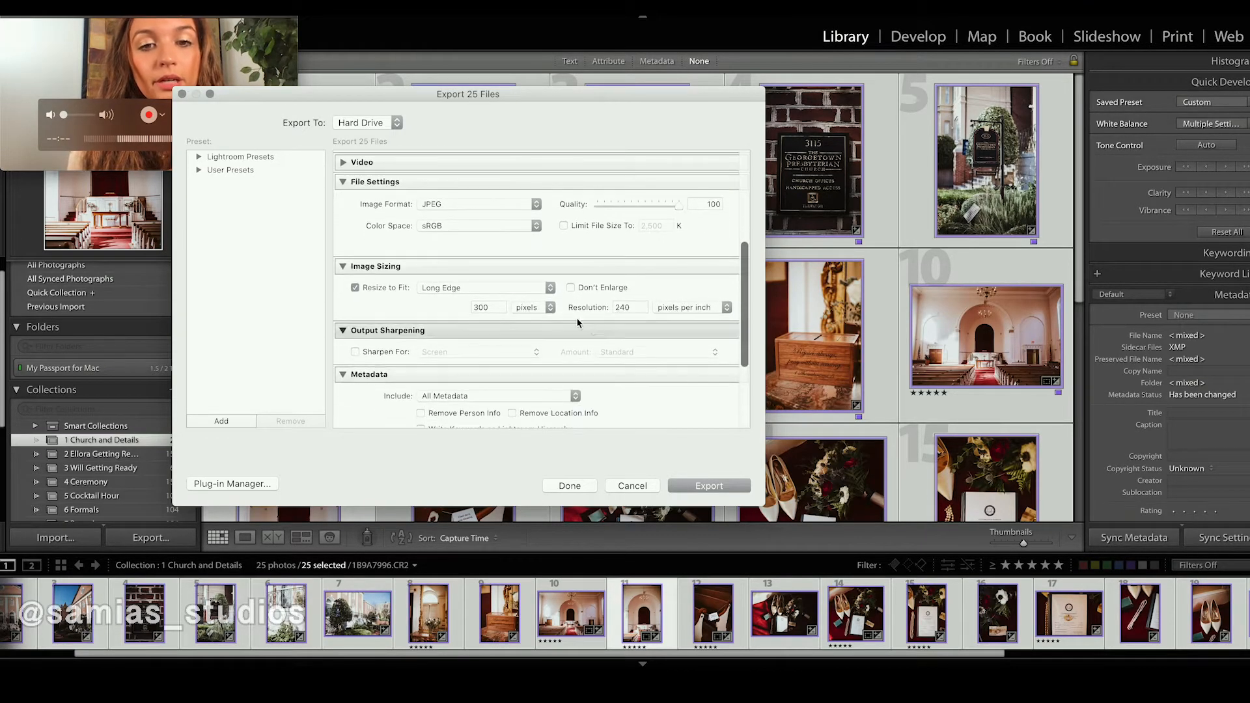
{"action": "scroll", "coordinate": [473, 351], "scroll_direction": "down", "scroll_amount": 5}
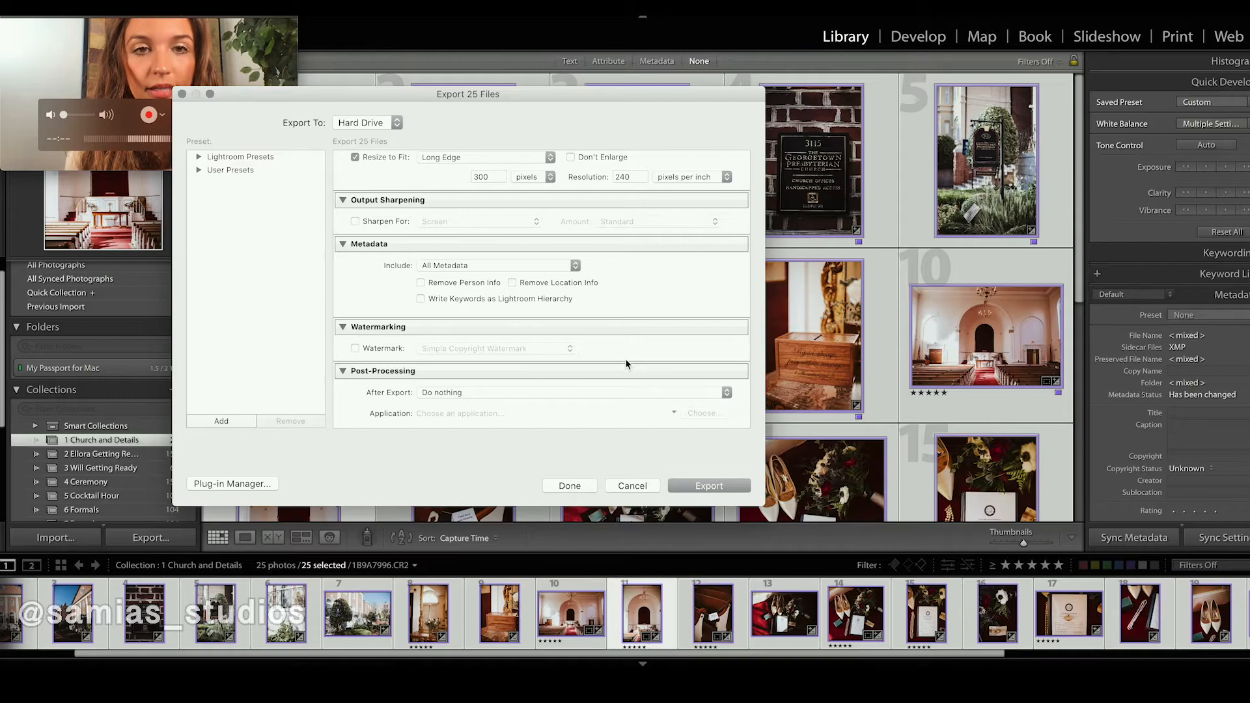
{"action": "left_click", "coordinate": [633, 489]}
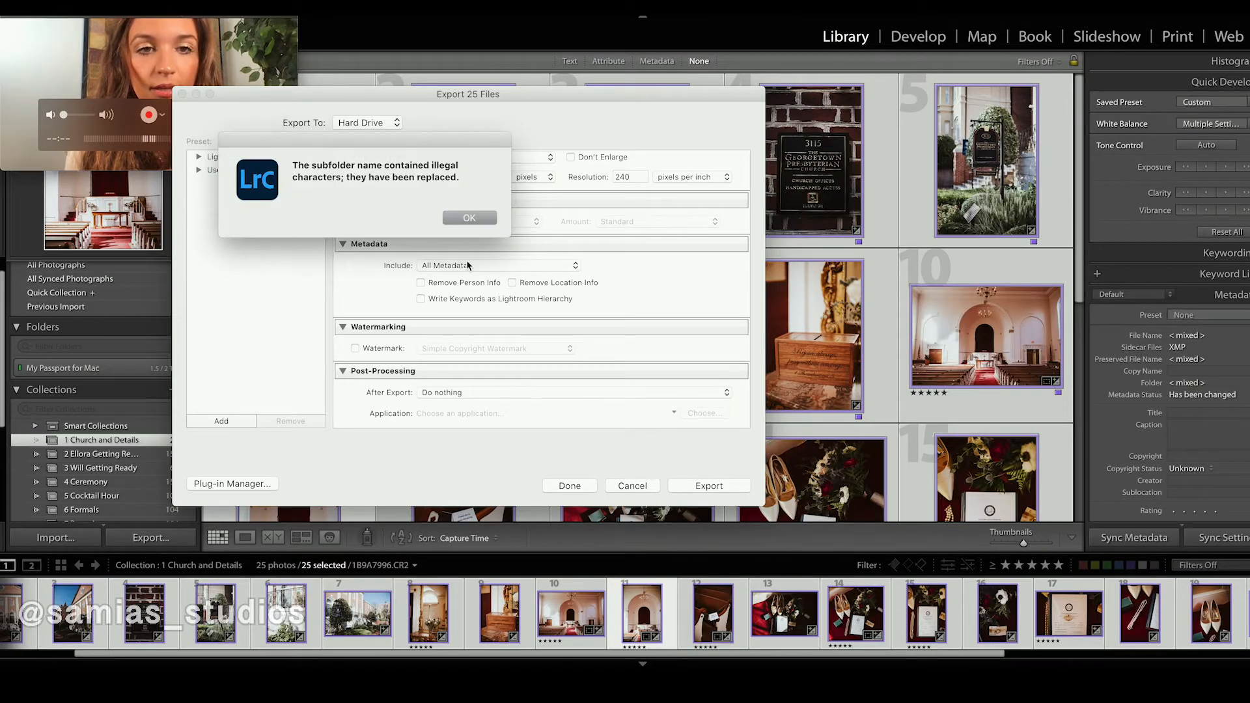
{"action": "left_click", "coordinate": [468, 218]}
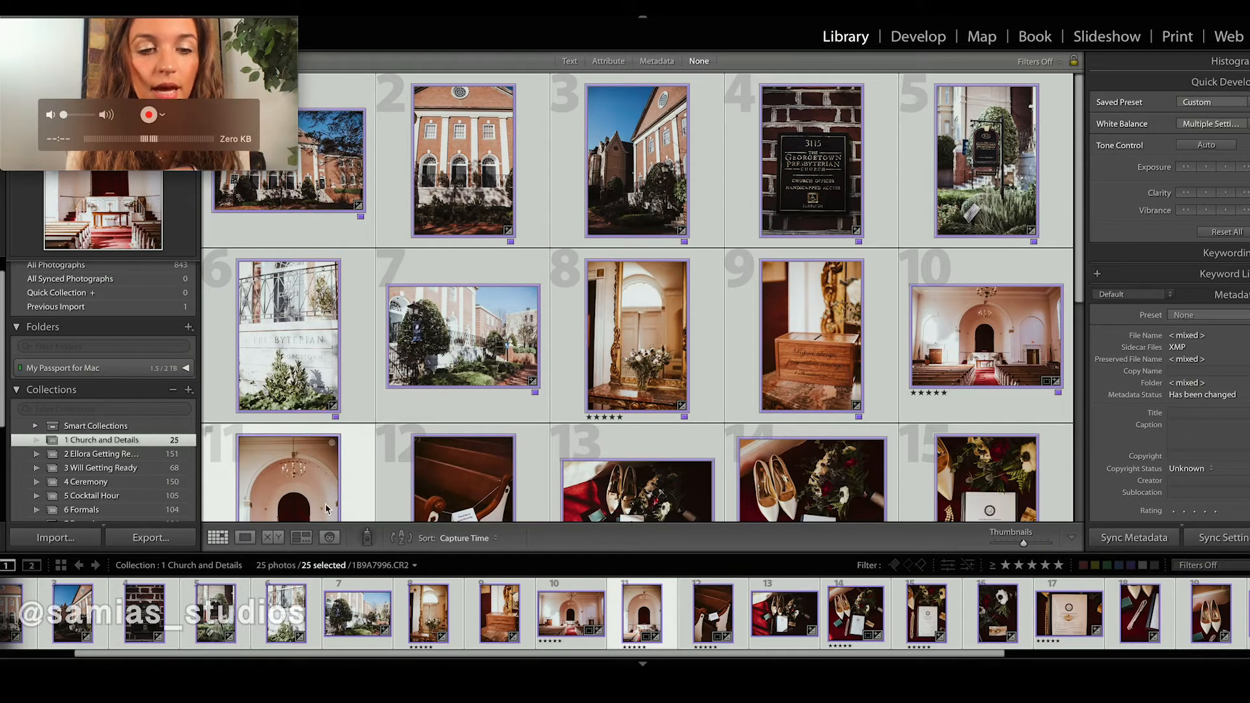
- Export only the second church exterior photo, 7J1A0498.CR2, into a subfolder named hellooooooo
{"action": "left_click", "coordinate": [98, 632]}
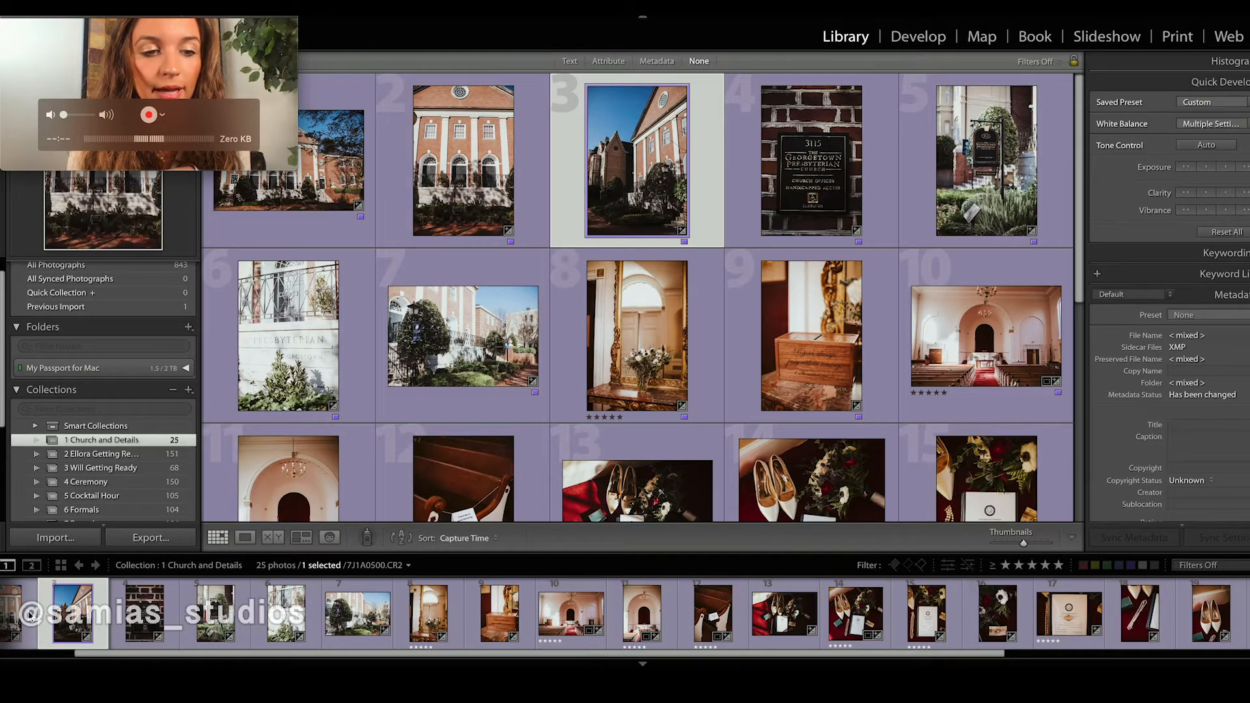
{"action": "left_click", "coordinate": [150, 538]}
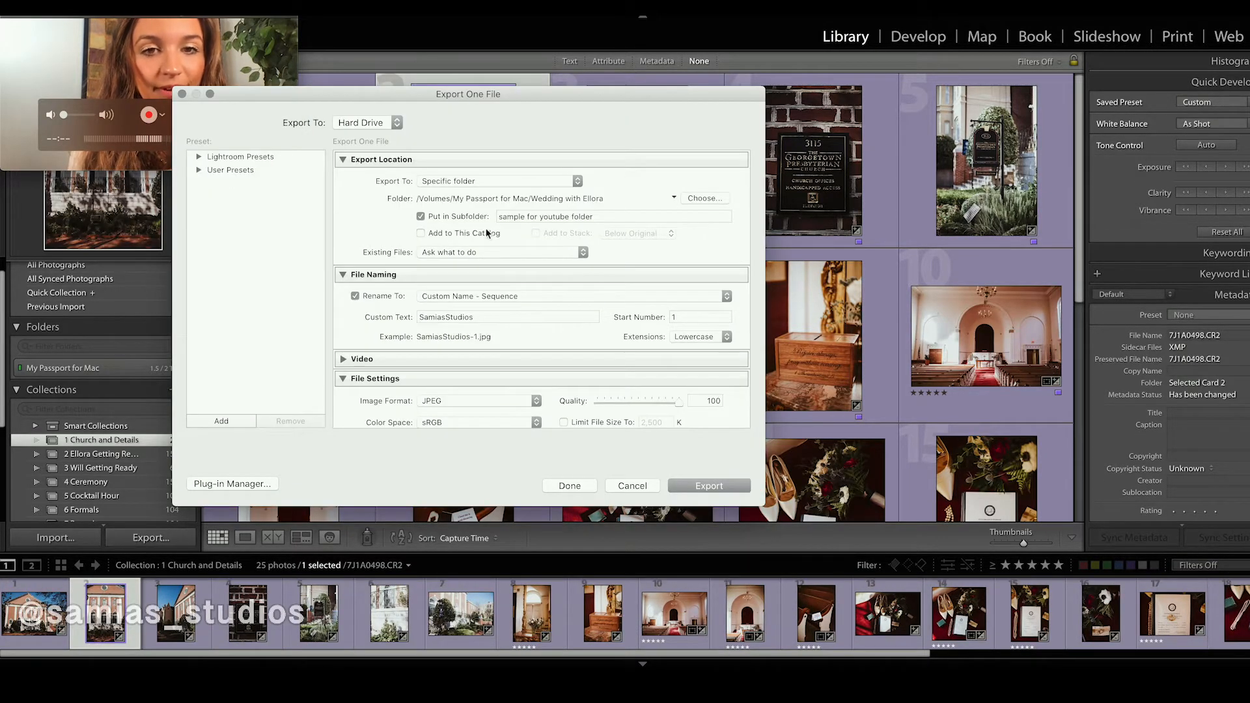
{"action": "left_click", "coordinate": [566, 214]}
{"action": "type", "text": "hello"}
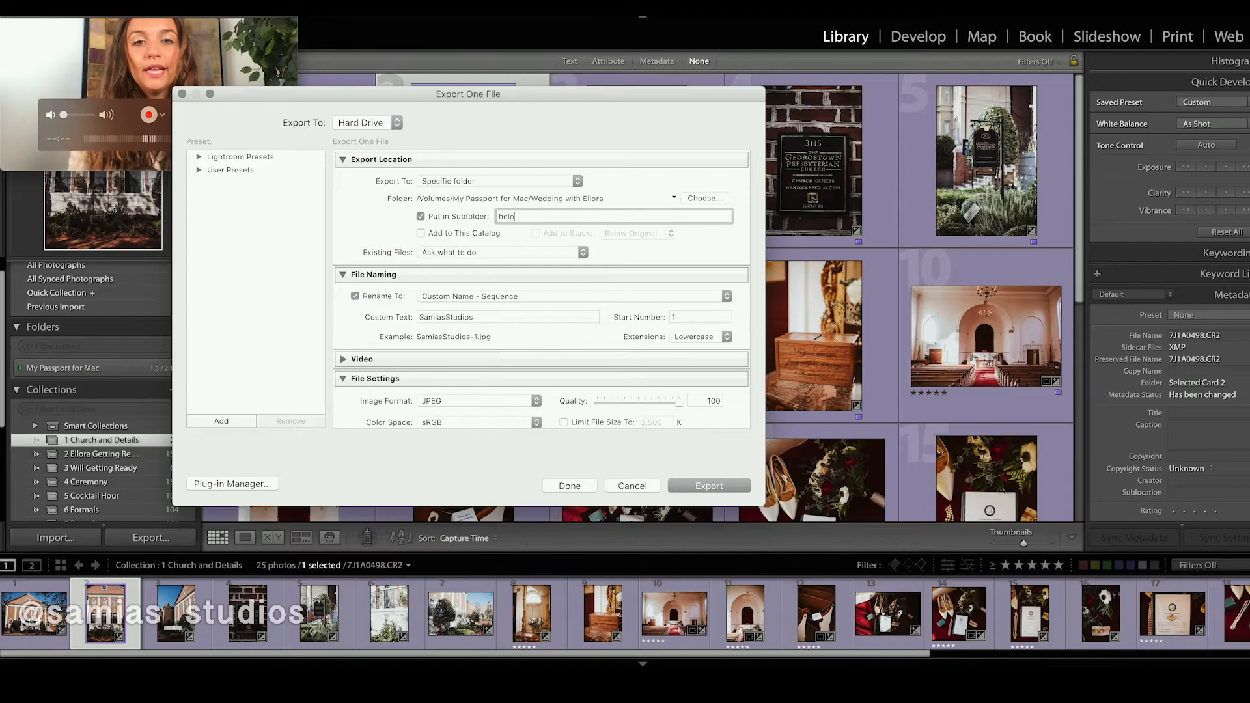
{"action": "type", "text": "oooooo"}
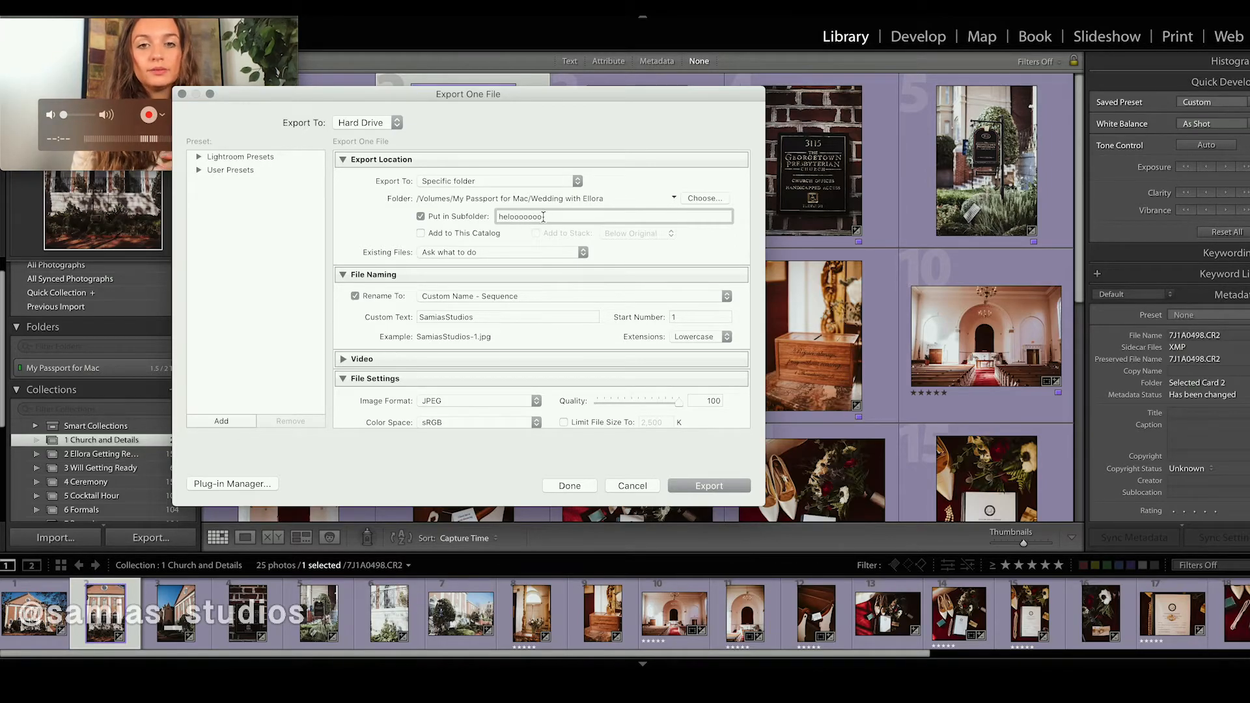
{"action": "left_click", "coordinate": [510, 217]}
{"action": "type", "text": "ll"}
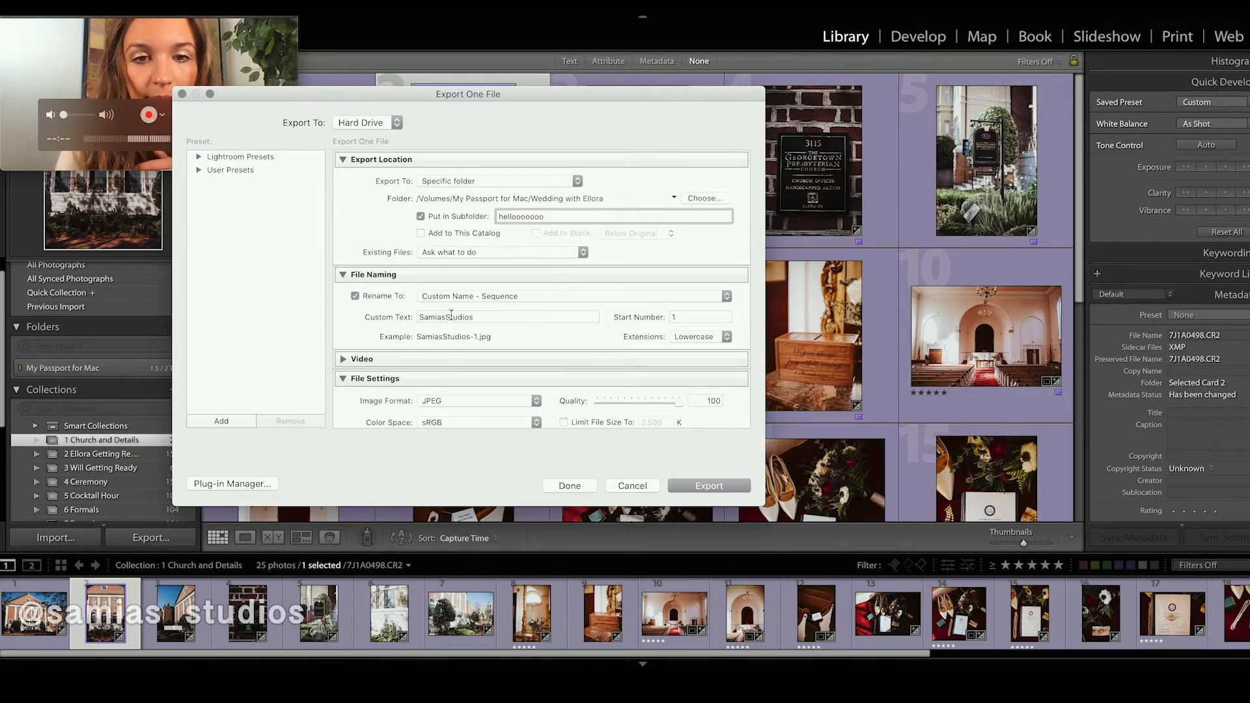
{"action": "scroll", "coordinate": [514, 400], "scroll_direction": "down", "scroll_amount": 10}
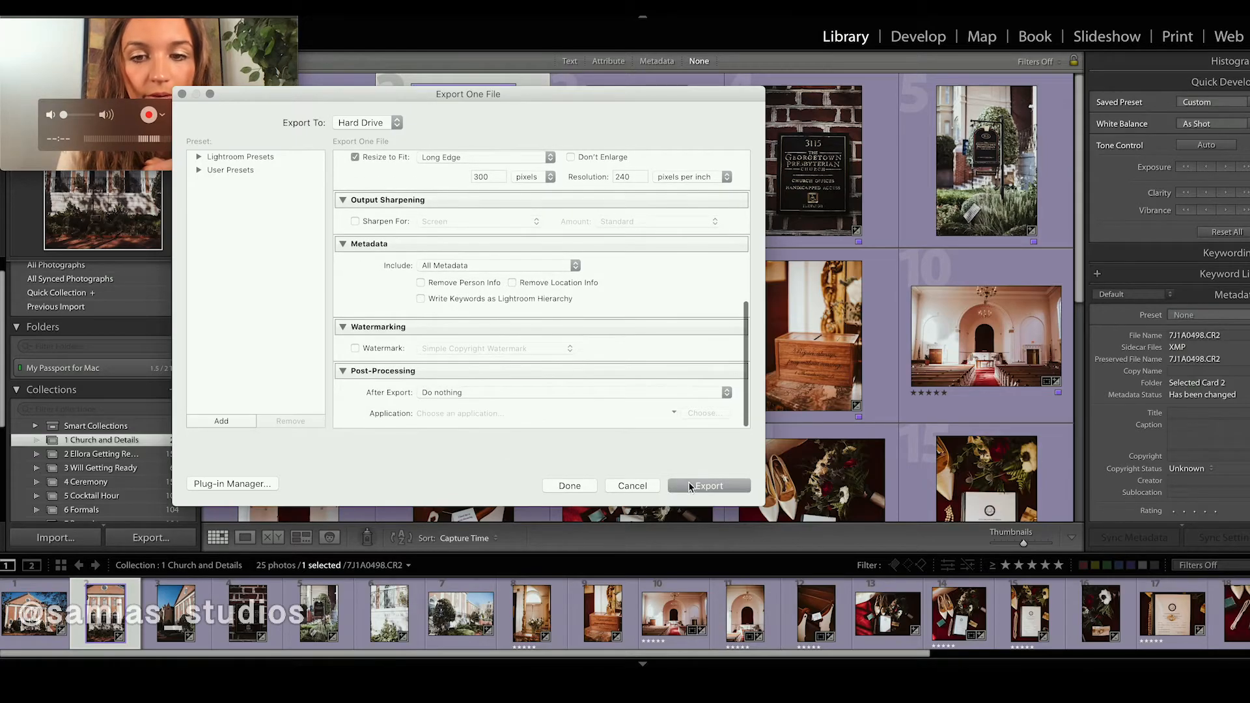
{"action": "left_click", "coordinate": [689, 486]}
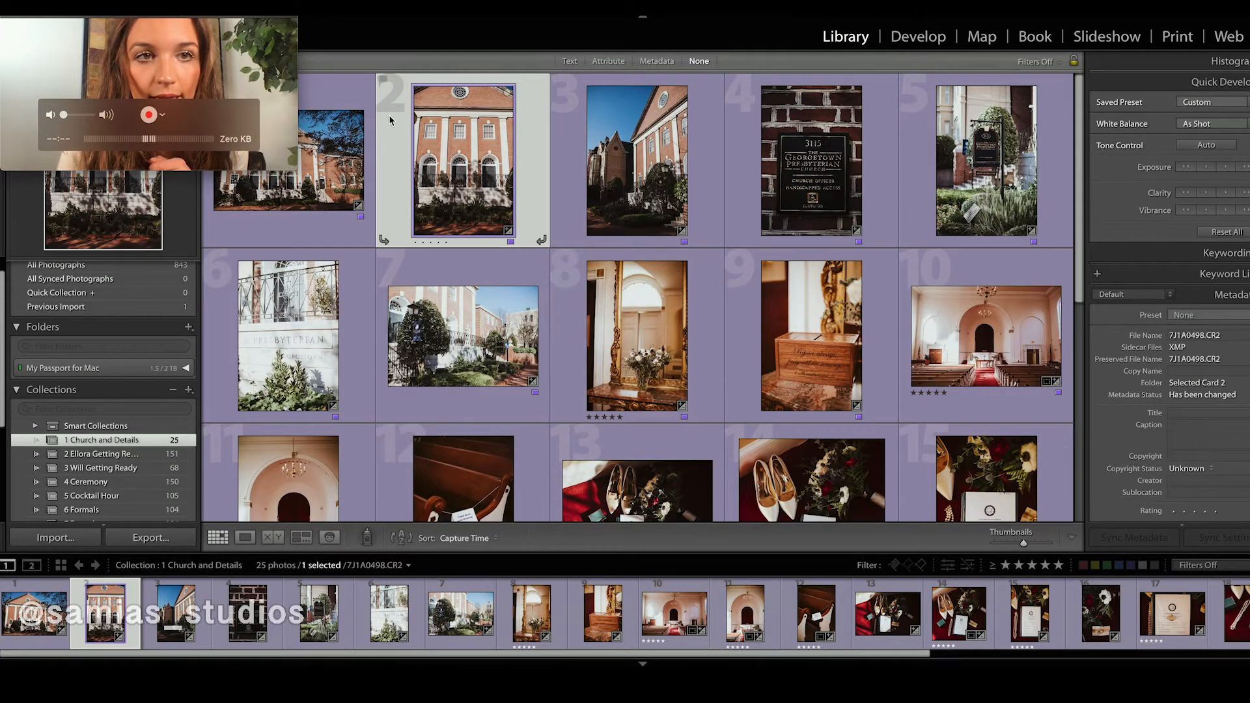
{"action": "left_click_drag", "start_coordinate": [237, 15], "coordinate": [250, 91]}
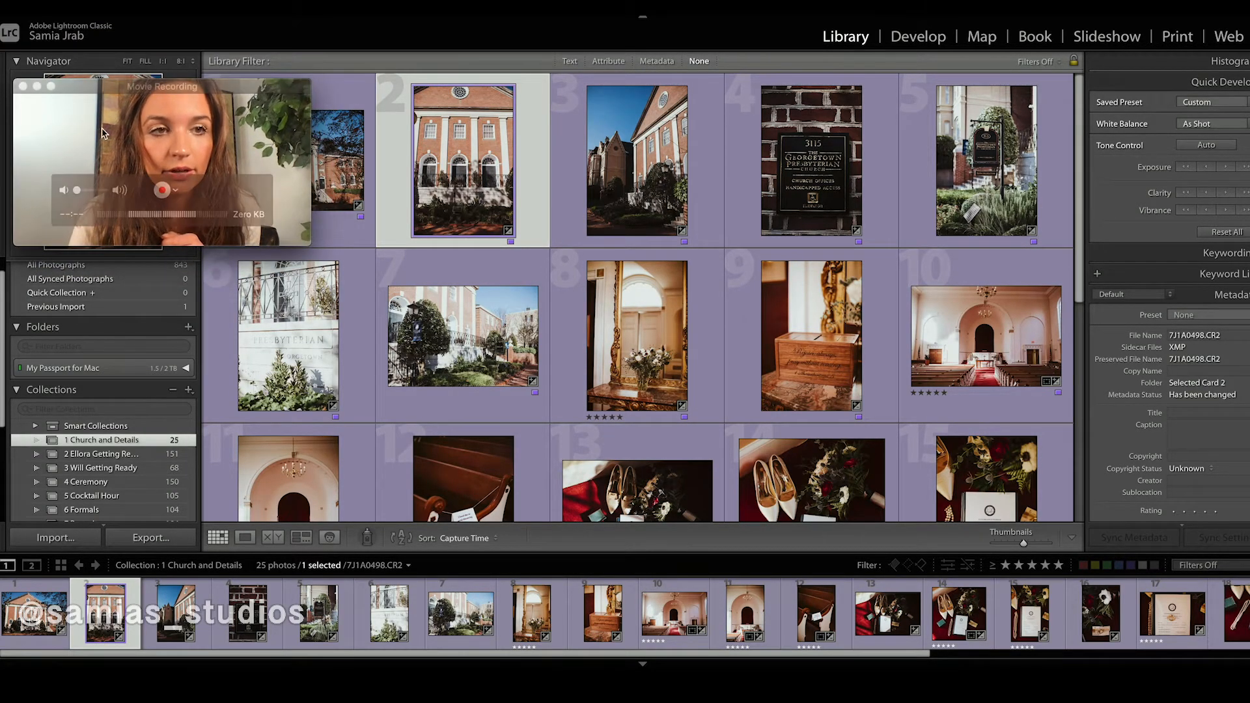
- Switch to Finder, check the exported SamiasStudios-1.jpg in the couple's wedding folder under hellooooooo on My Passport for Mac, and close the Finder window
{"action": "key", "text": "super+Tab"}
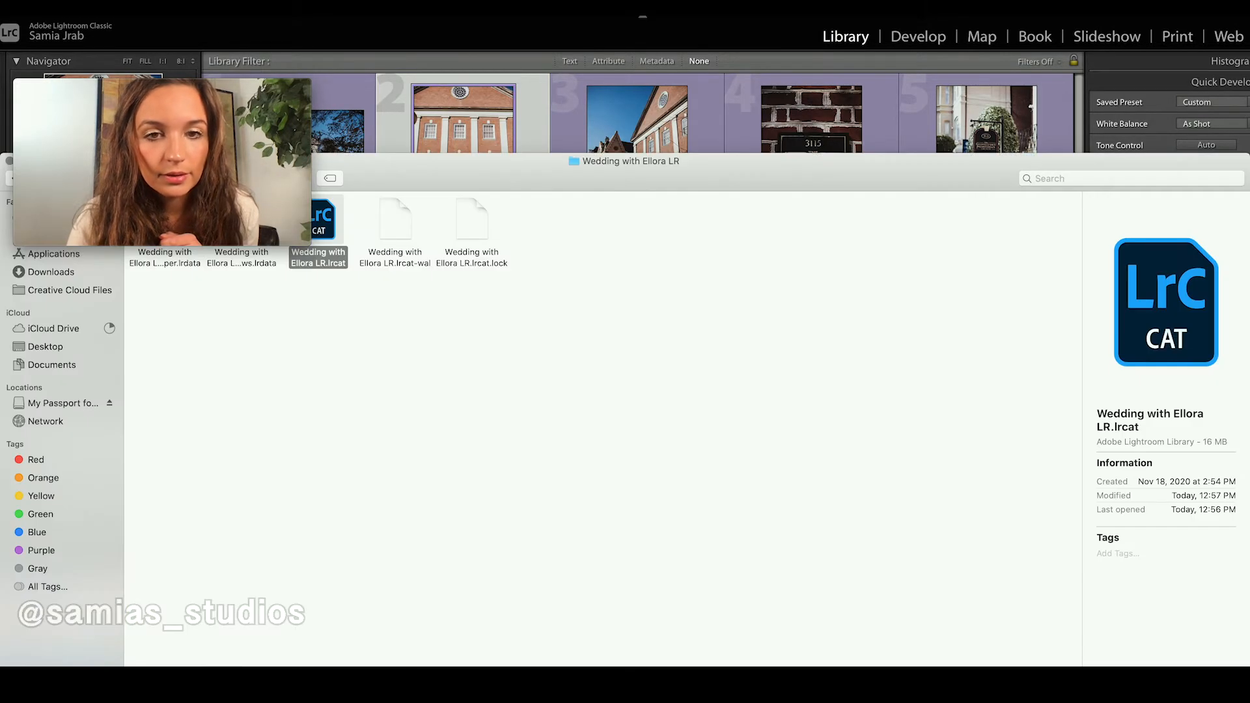
{"action": "left_click_drag", "start_coordinate": [485, 190], "coordinate": [731, 76]}
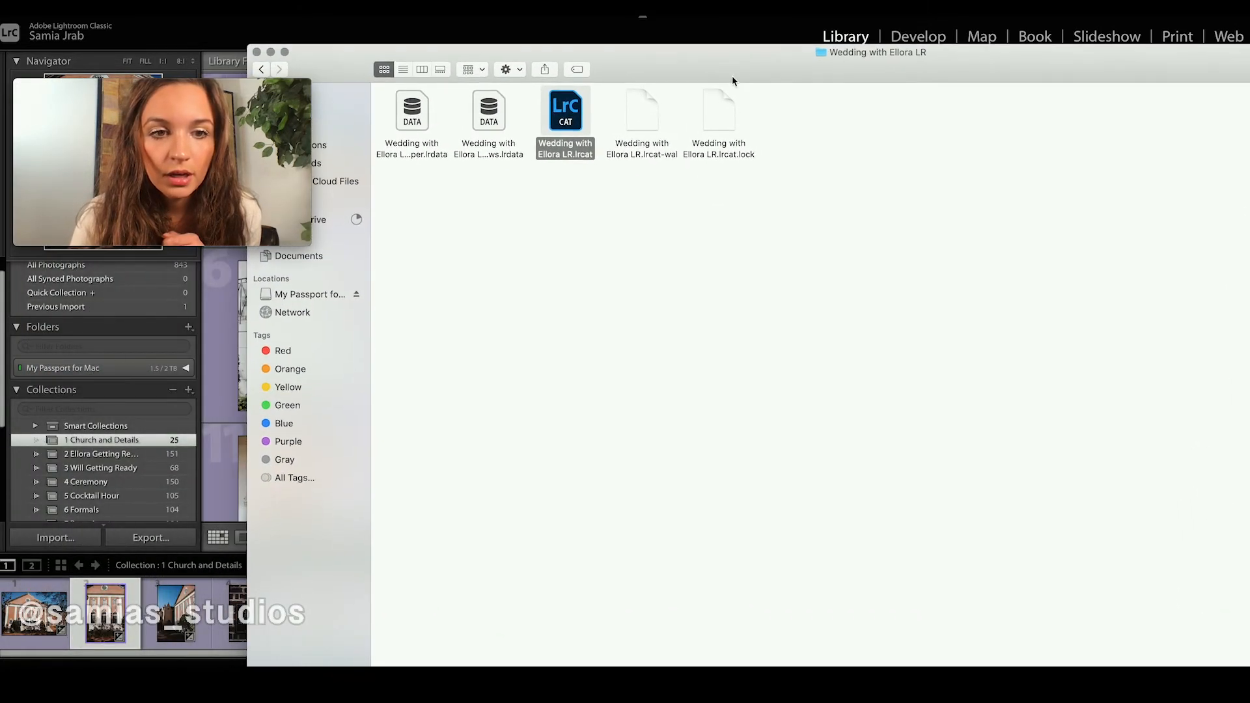
{"action": "left_click", "coordinate": [331, 295]}
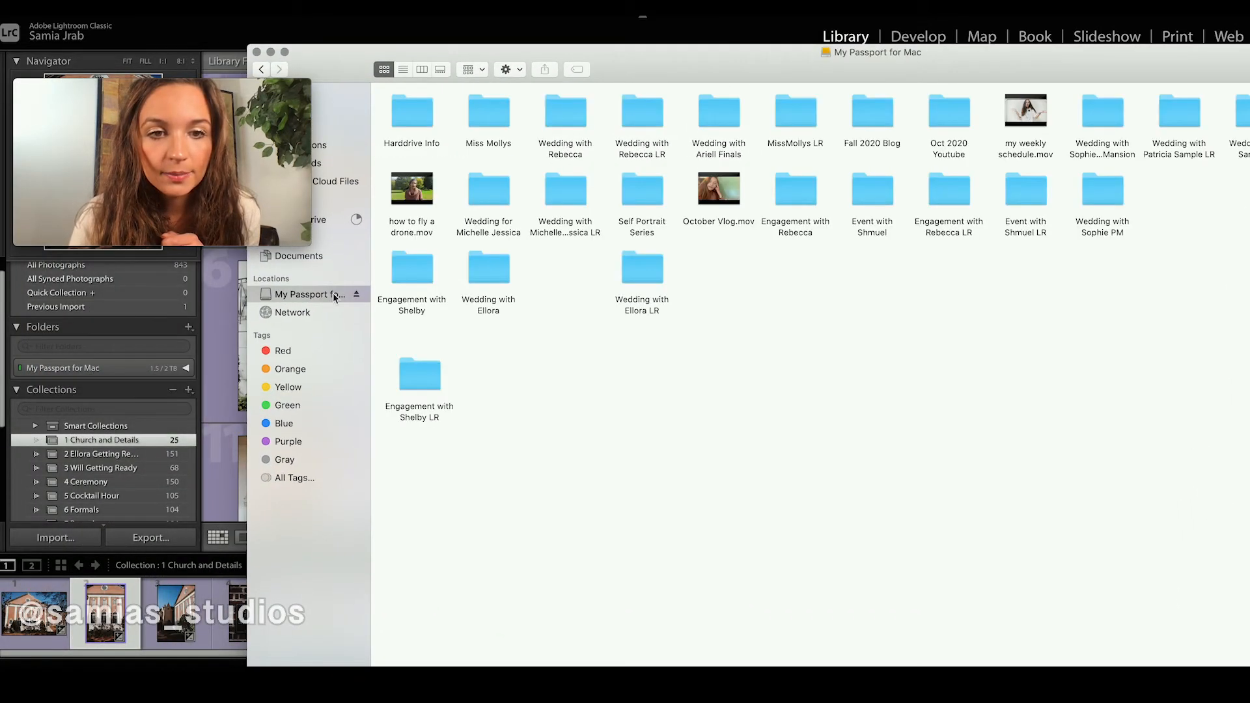
{"action": "double_click", "coordinate": [488, 268]}
{"action": "double_click", "coordinate": [719, 114]}
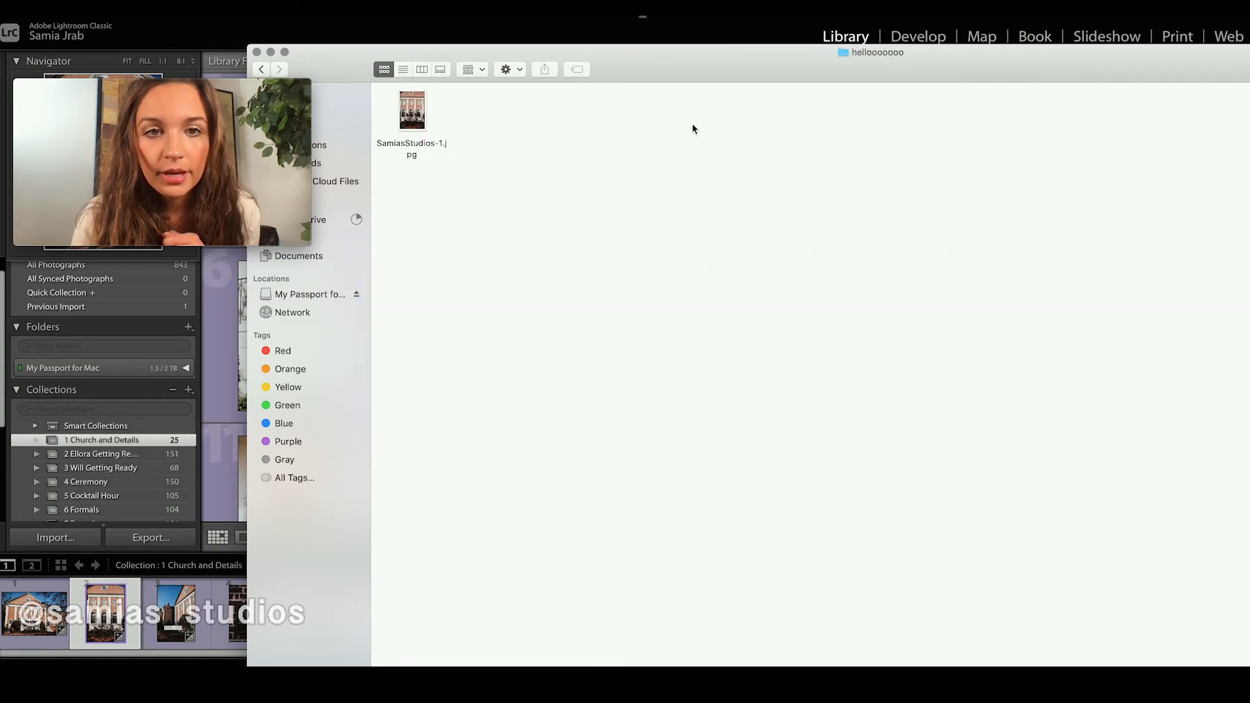
{"action": "left_click", "coordinate": [412, 110]}
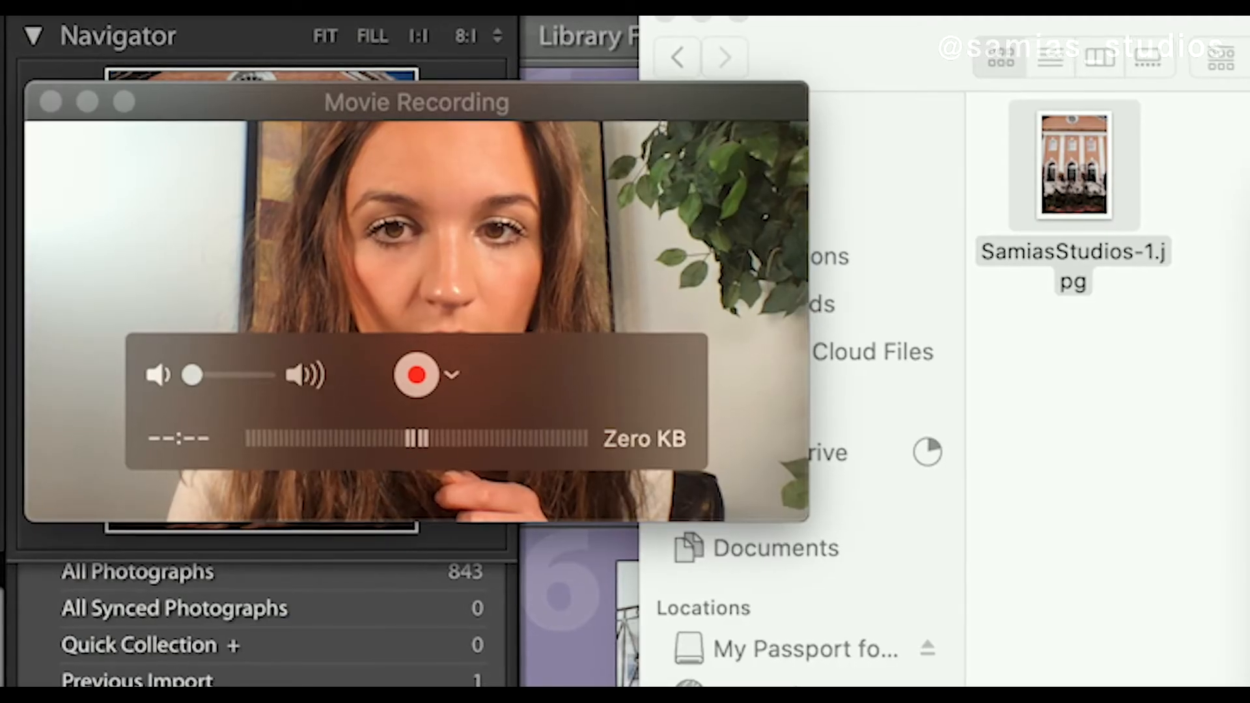
{"action": "left_click", "coordinate": [331, 57]}
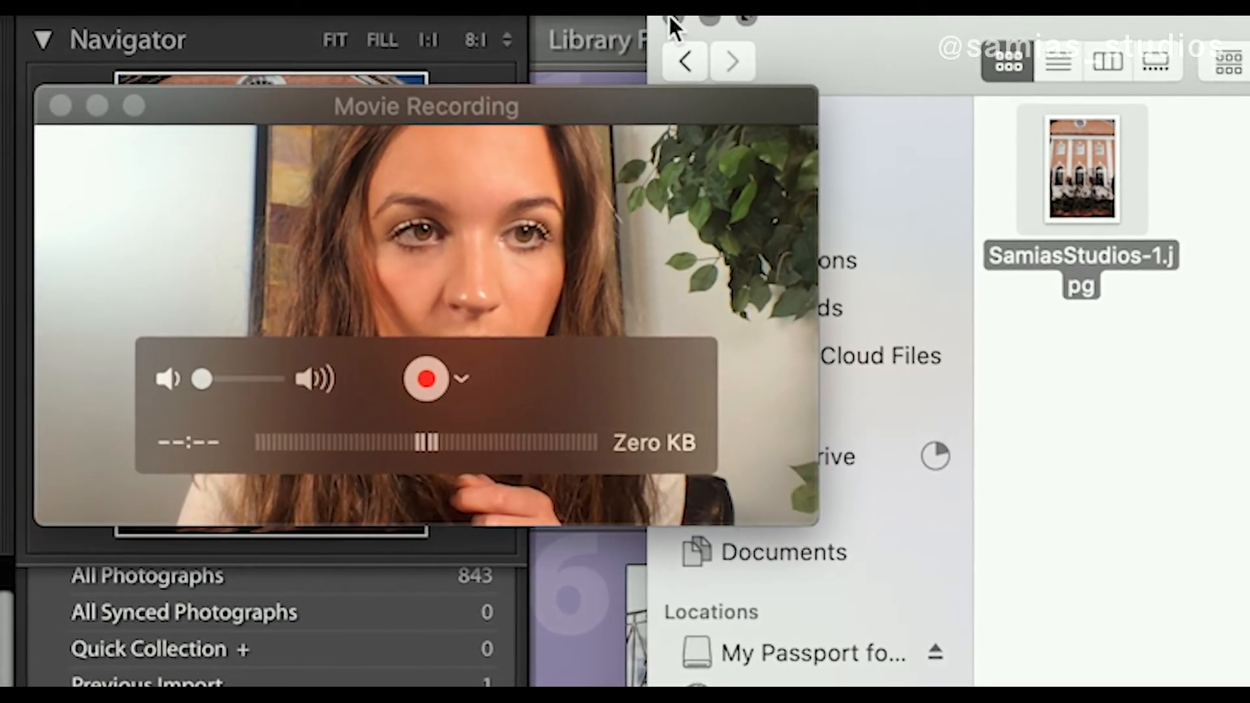
{"action": "left_click", "coordinate": [671, 20]}
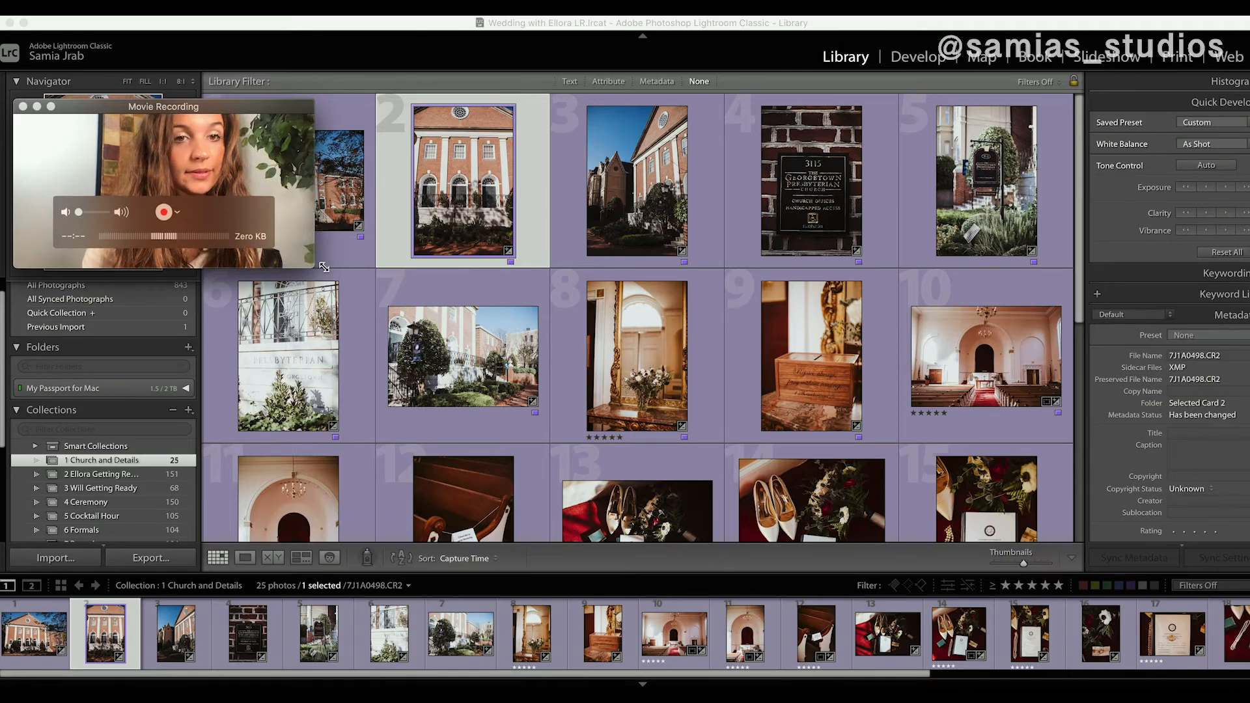
- Enlarge the Movie Recording window and centre it over the photo grid
{"action": "left_click_drag", "start_coordinate": [324, 267], "coordinate": [840, 563]}
{"action": "left_click_drag", "start_coordinate": [545, 121], "coordinate": [749, 103]}
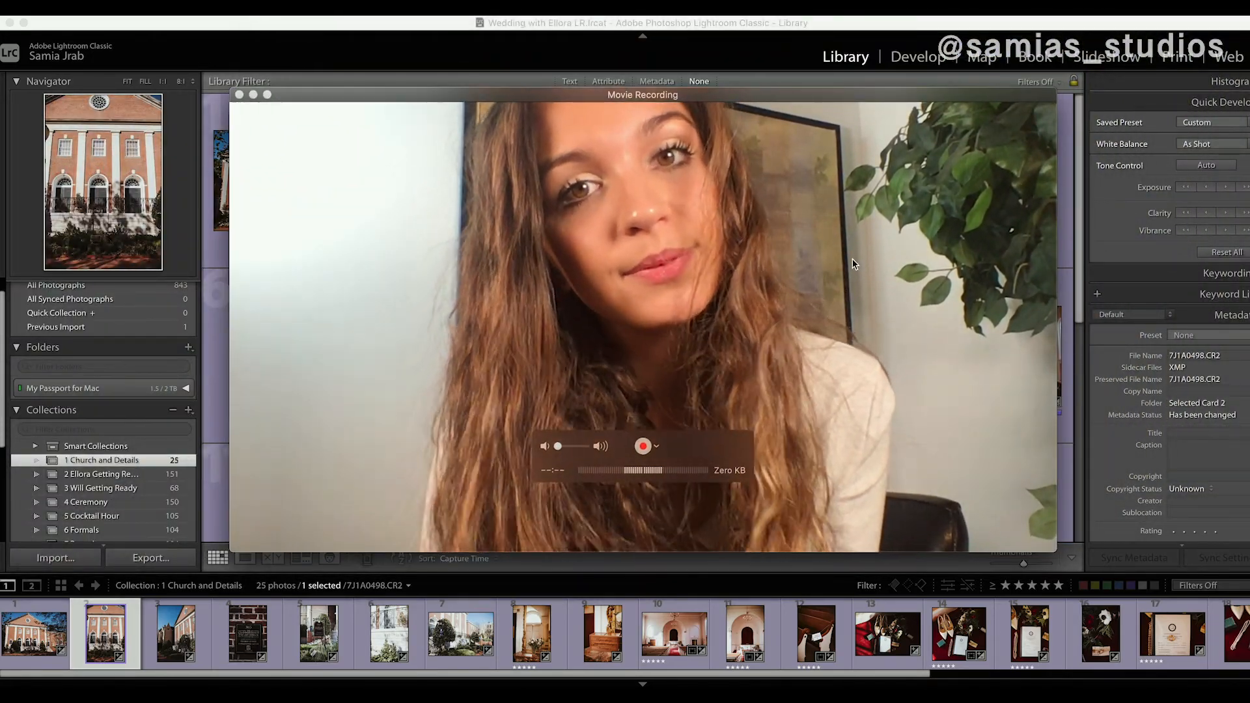